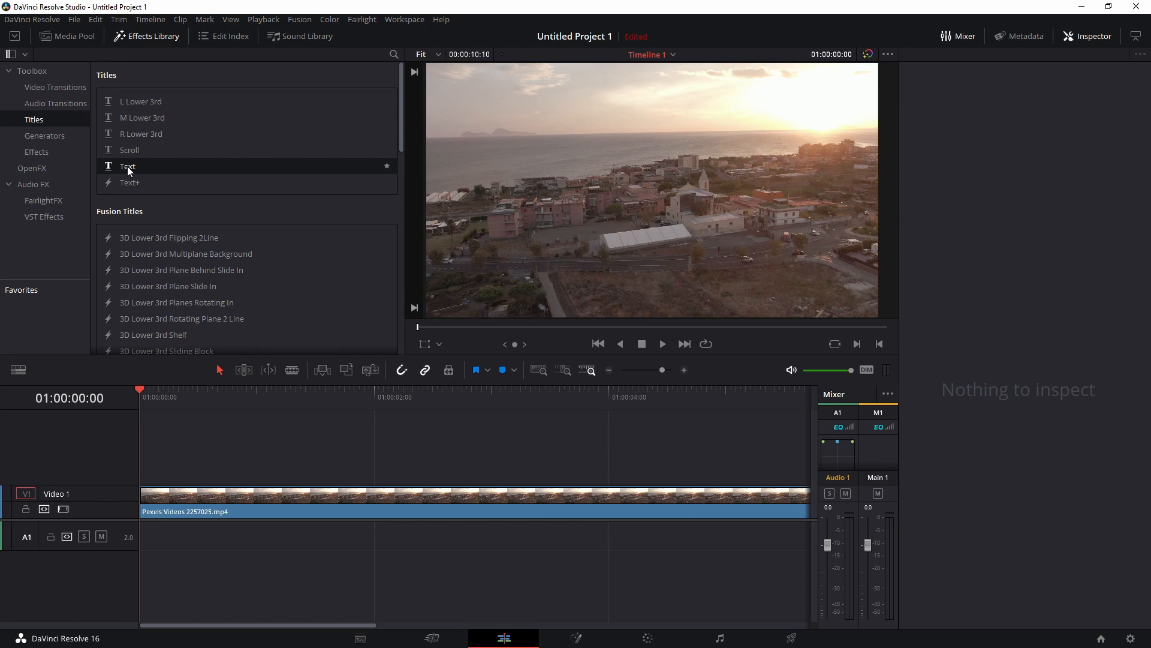
Add a Text+ title on a new video track above the clip and select it for editing
left_click_drag(128, 171, 232, 469)
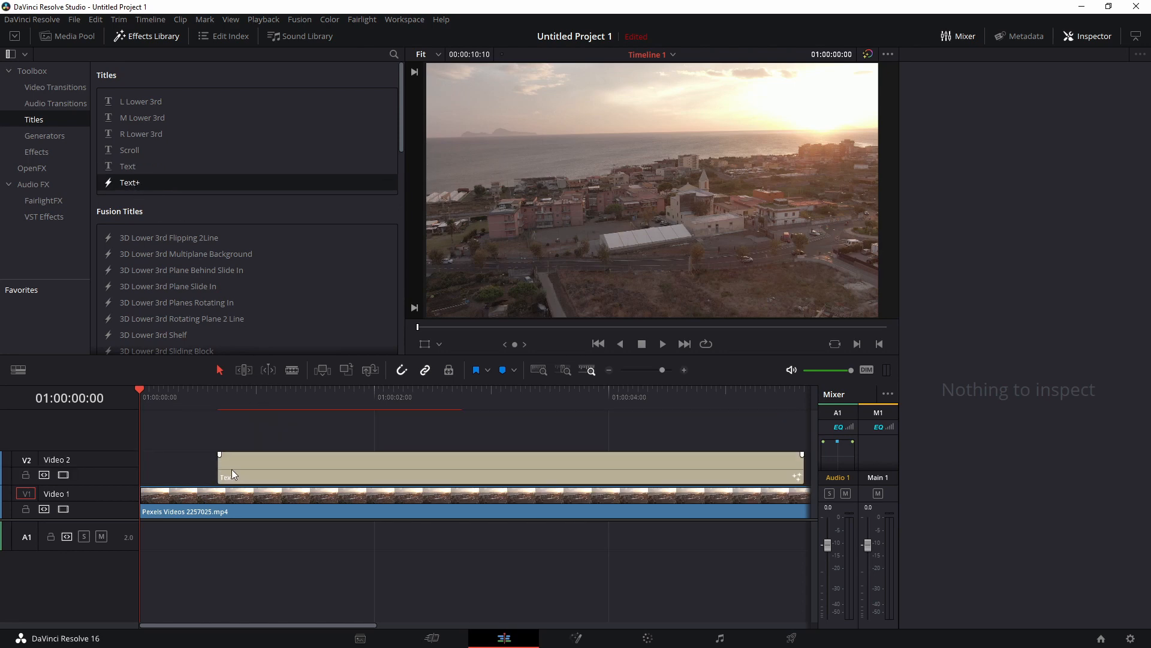
left_click(334, 498)
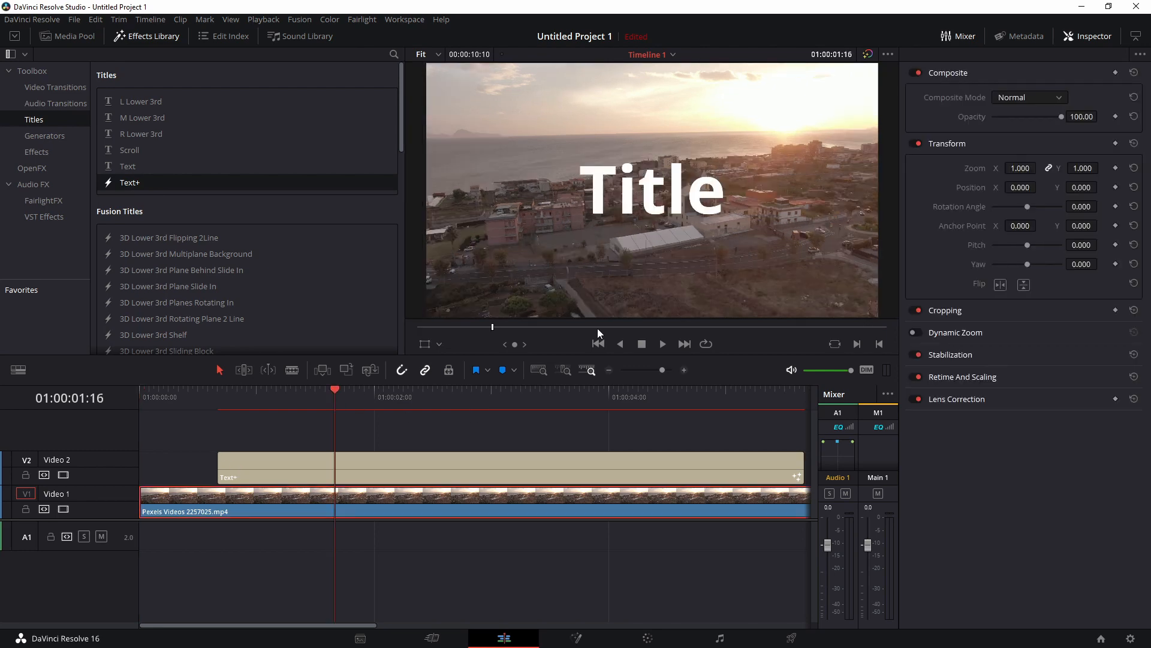
left_click(430, 461)
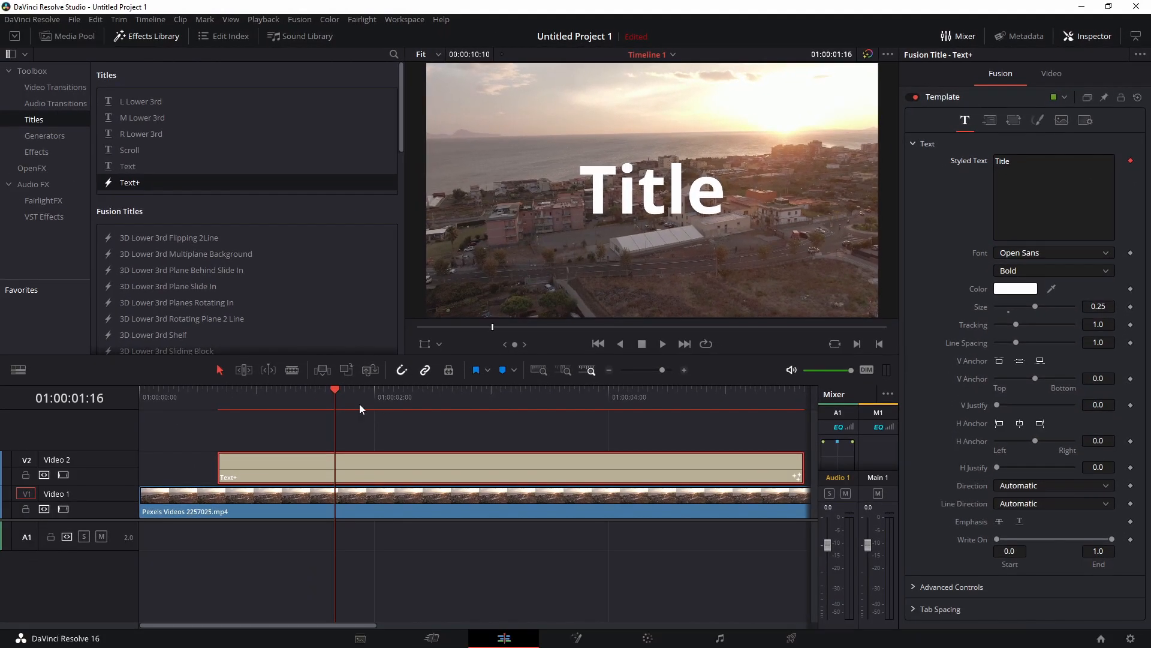
Change the styled text to "cats" at 01:00:01:23 and play back the change from 01:00:01:16
left_click_drag(337, 388, 370, 393)
triple_click(1031, 167)
type("catrs")
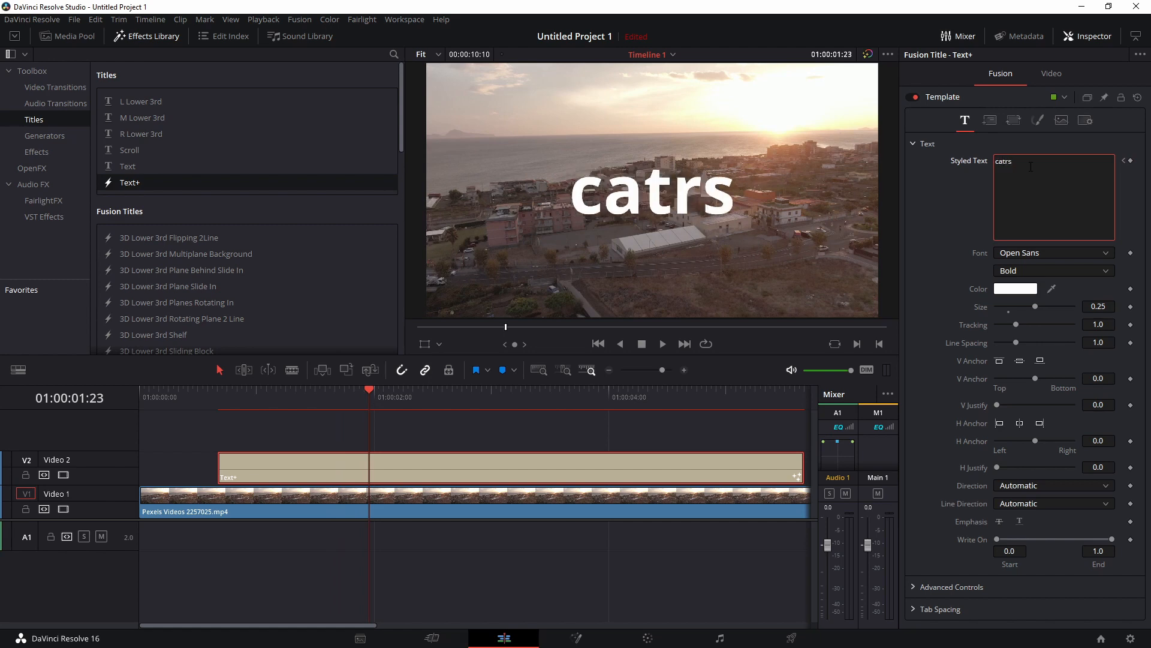
key("BackSpace")
key("BackSpace")
type("s")
left_click(334, 397)
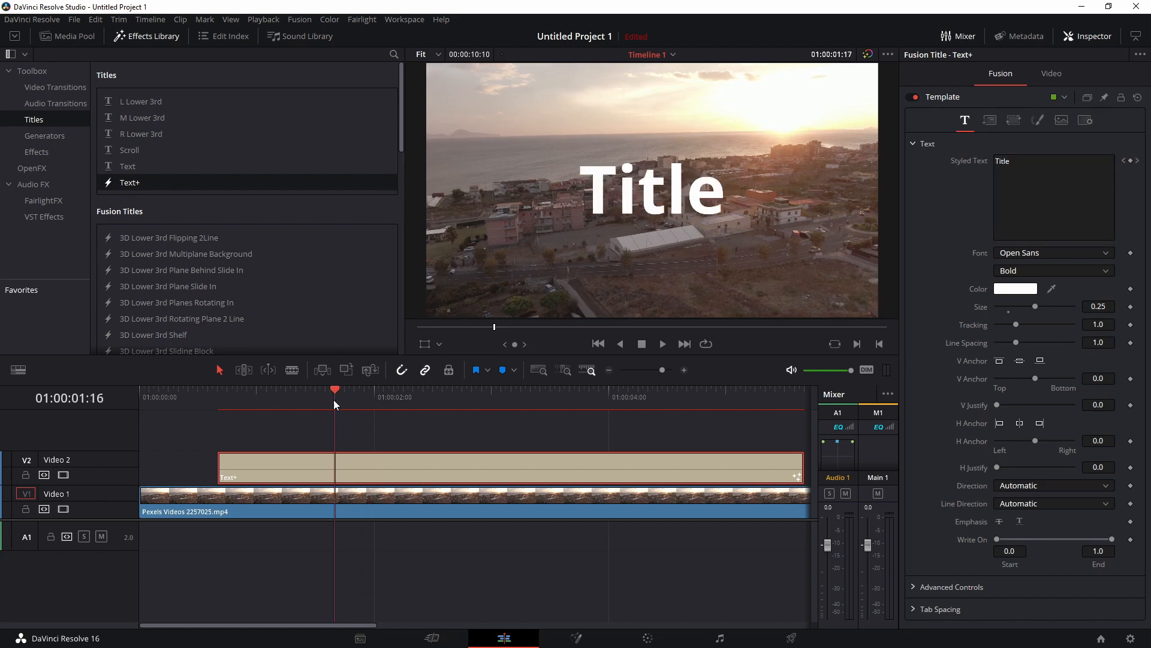
key("space")
key("space")
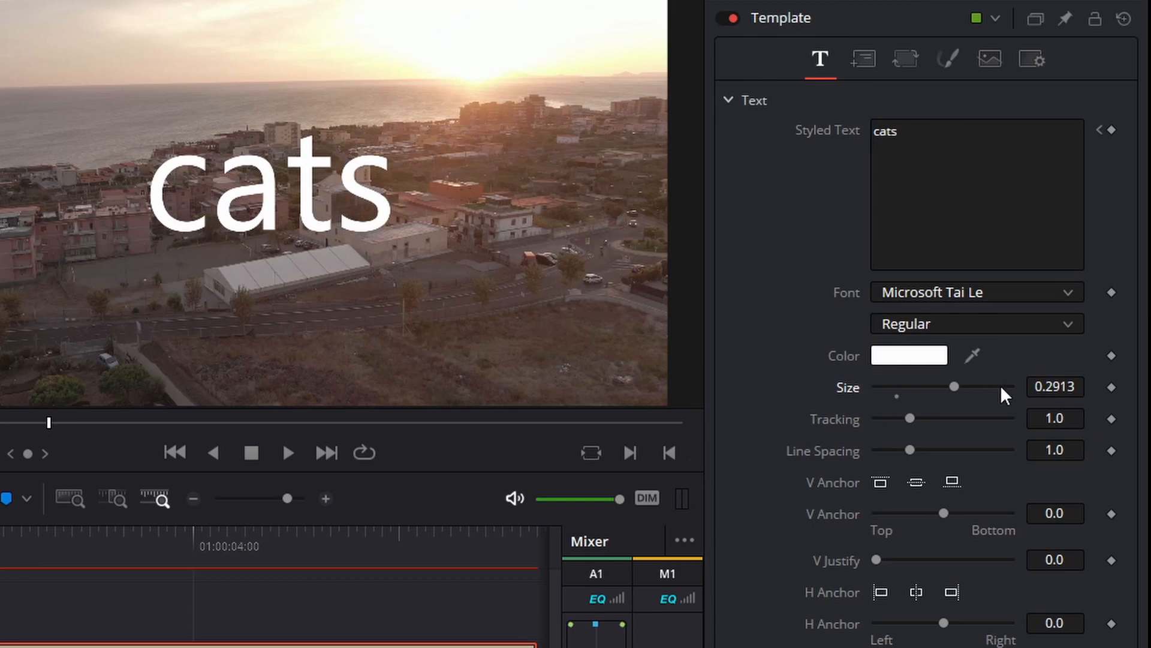
Reduce the title's size to about 0.23 and widen its tracking to about 1.39
left_click(896, 395)
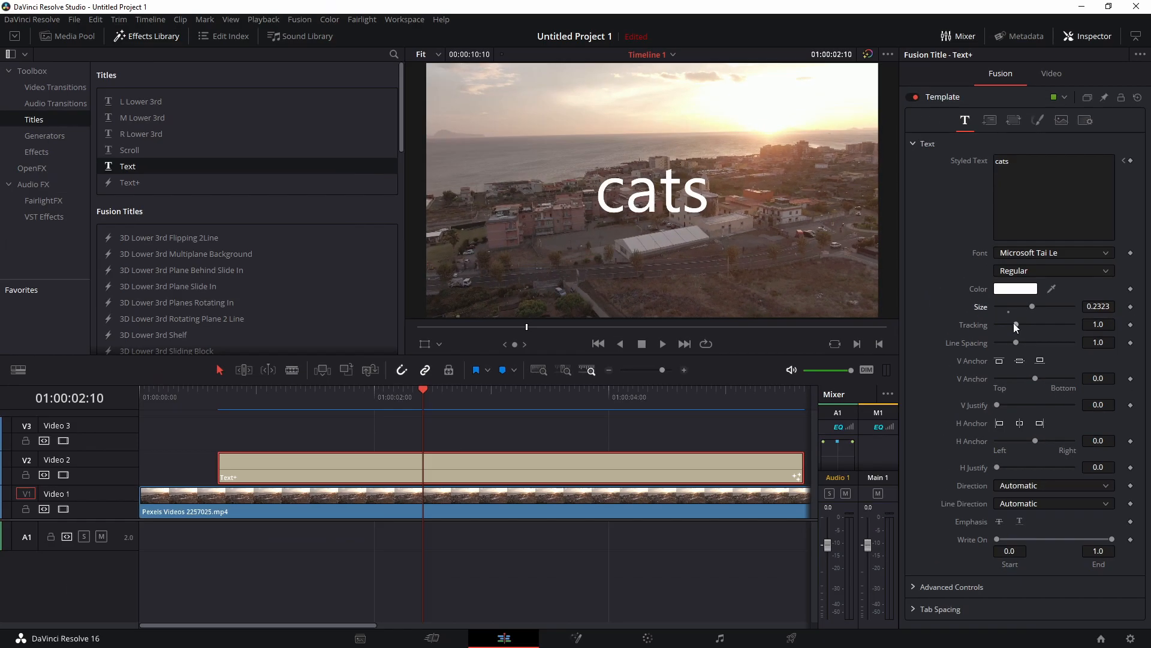
left_click_drag(906, 416, 924, 415)
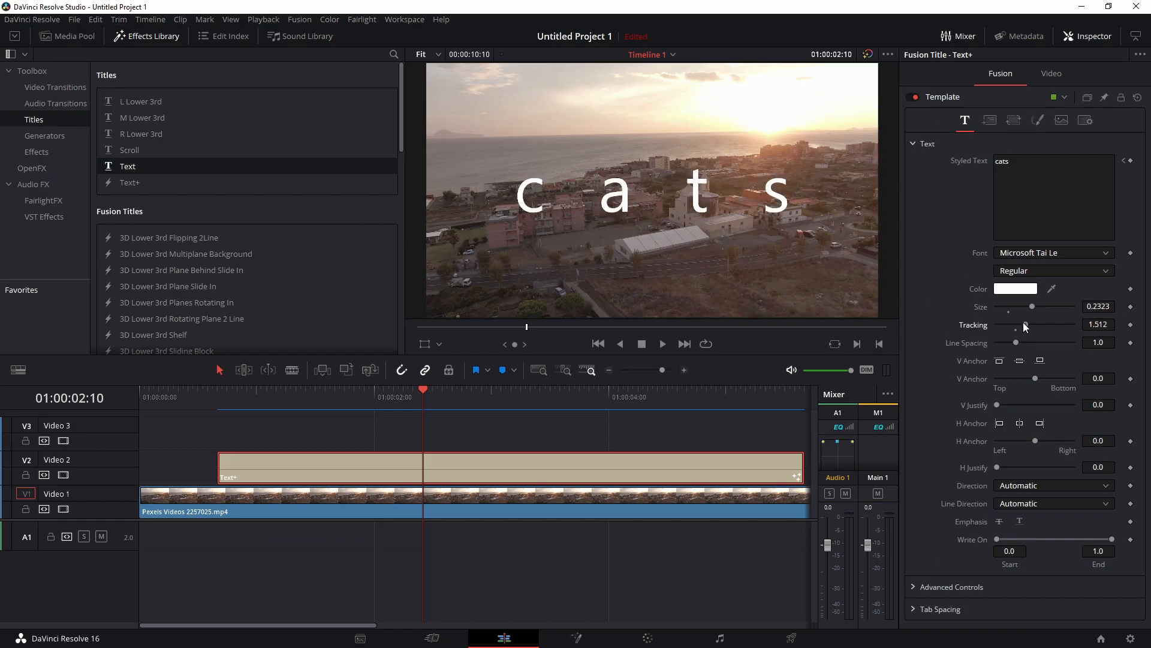
left_click_drag(1024, 321, 1022, 321)
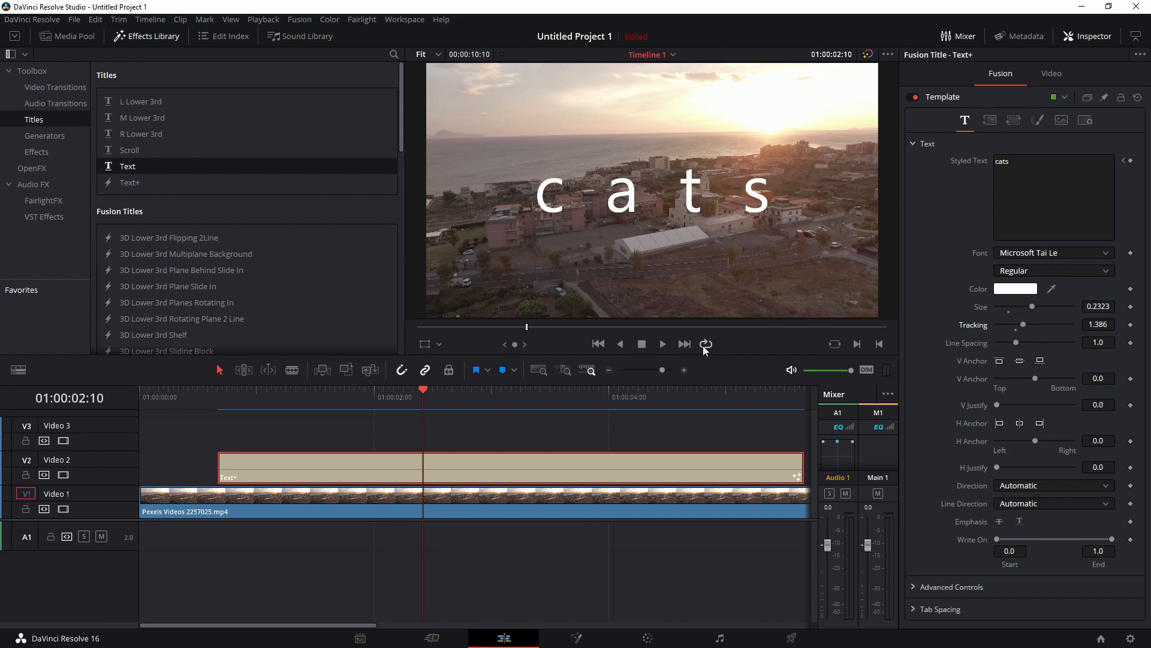
Look through the text direction options and limit the Write On range to start at 0.3 and end at 0.533
left_click(1019, 484)
left_click(1019, 484)
left_click(1019, 484)
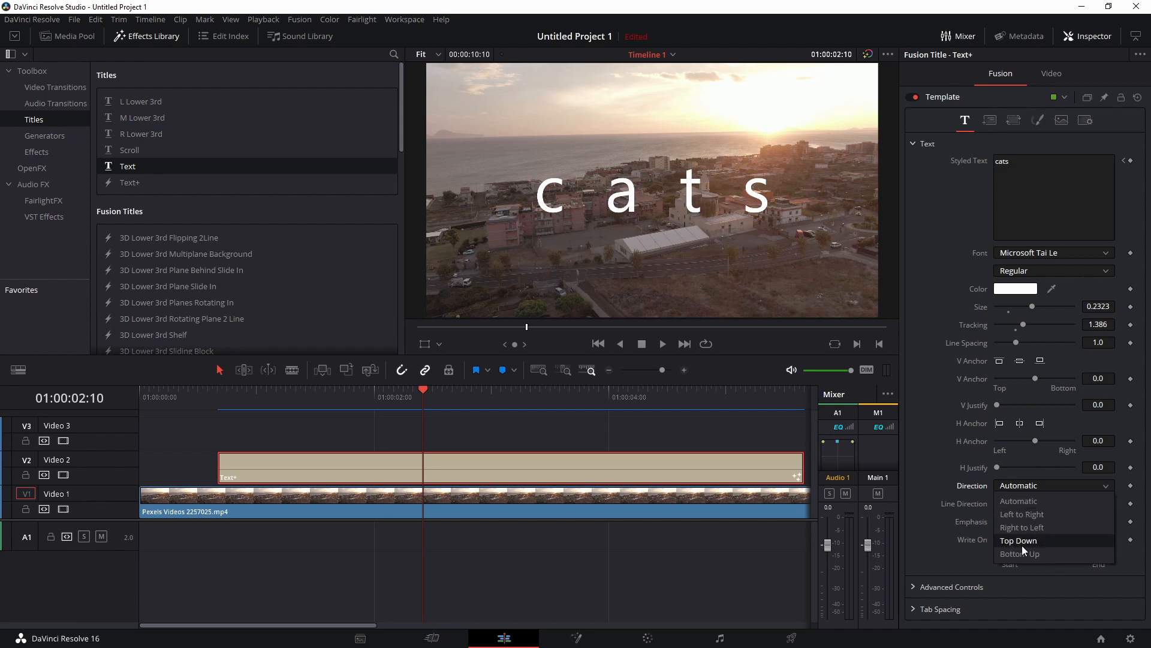
left_click(981, 544)
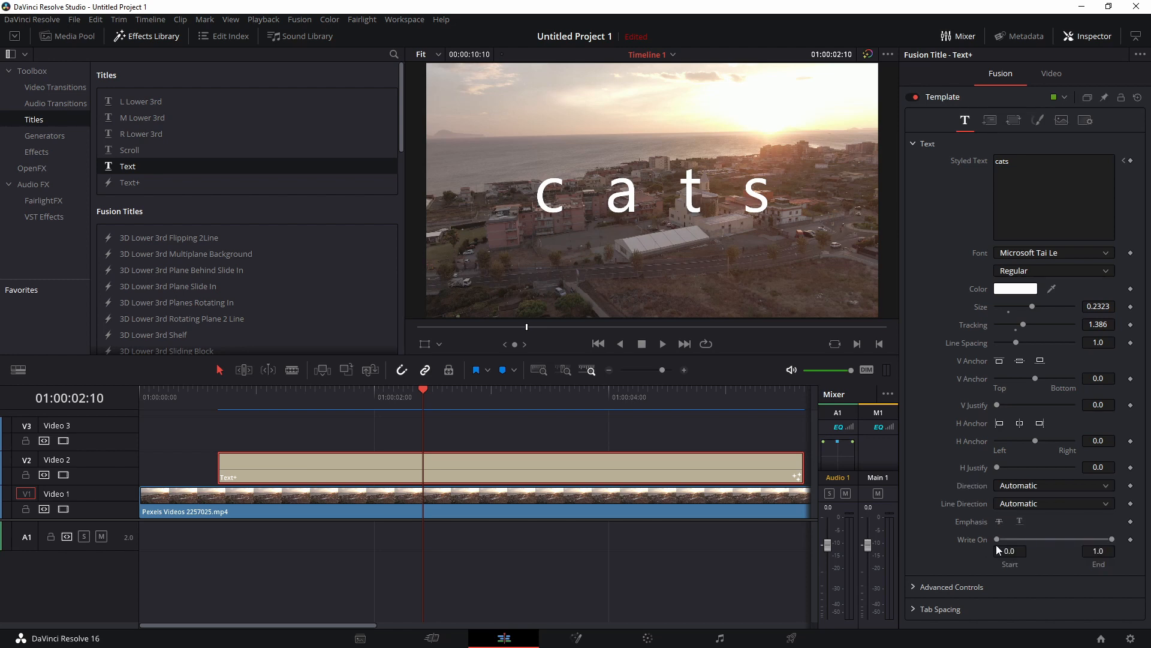
left_click_drag(997, 539, 1025, 534)
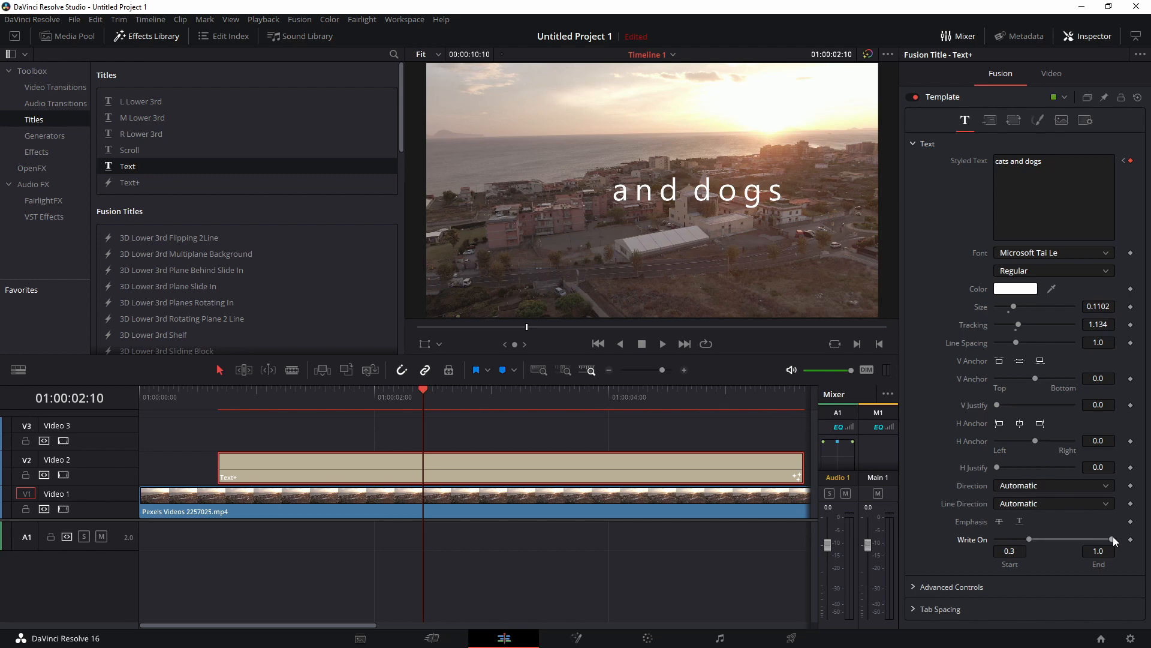
left_click_drag(1112, 538, 1066, 534)
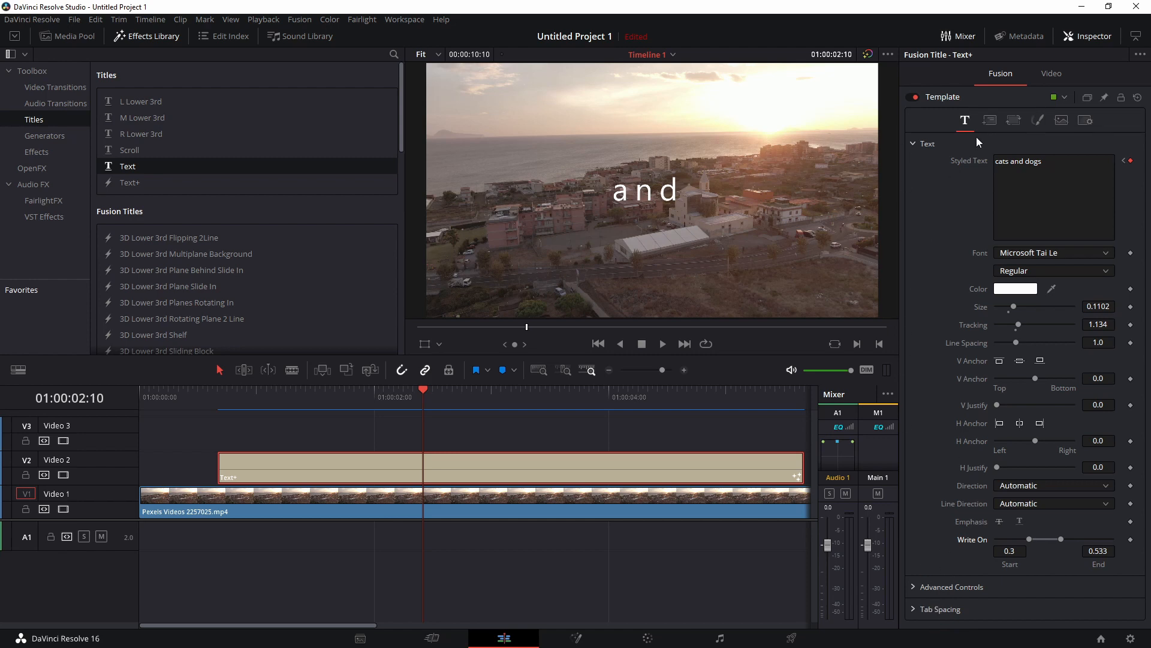
In the title's layout settings, keep the type as Point and move the center to X 0.522, Y 0.553
left_click(989, 122)
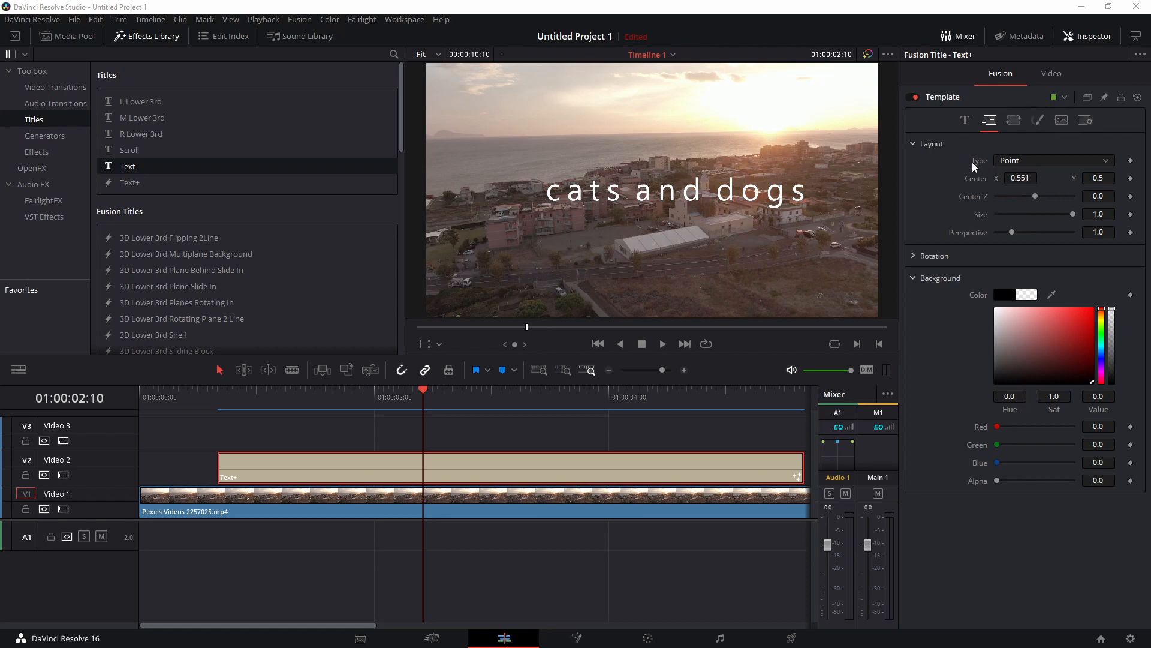
left_click(1054, 162)
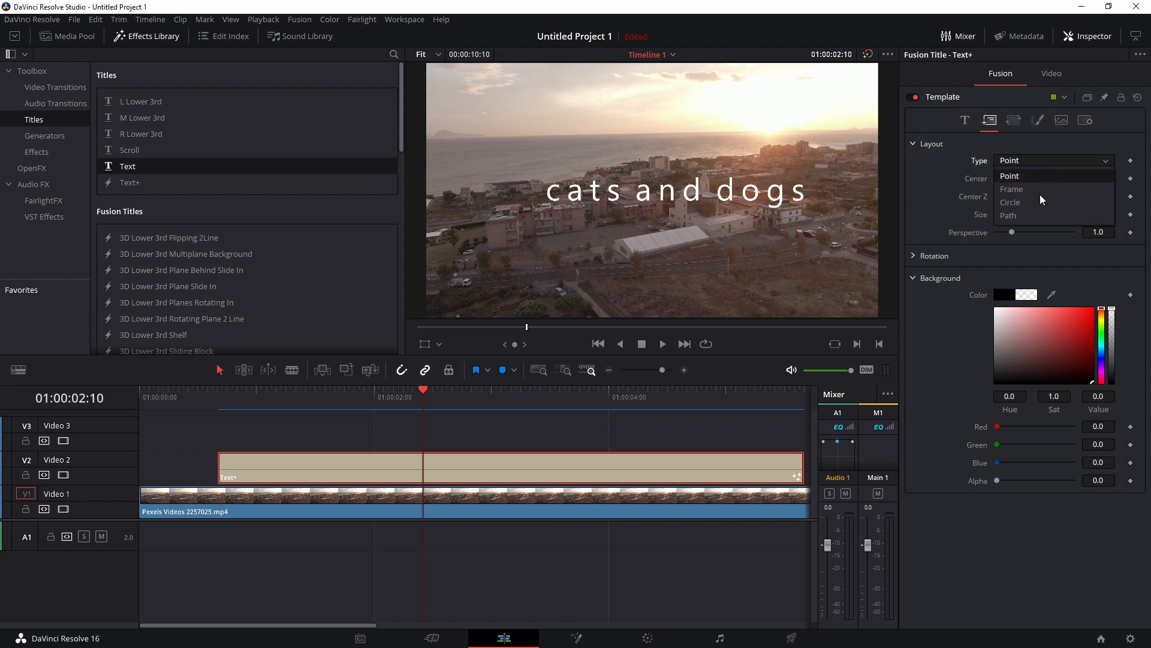
left_click(1010, 176)
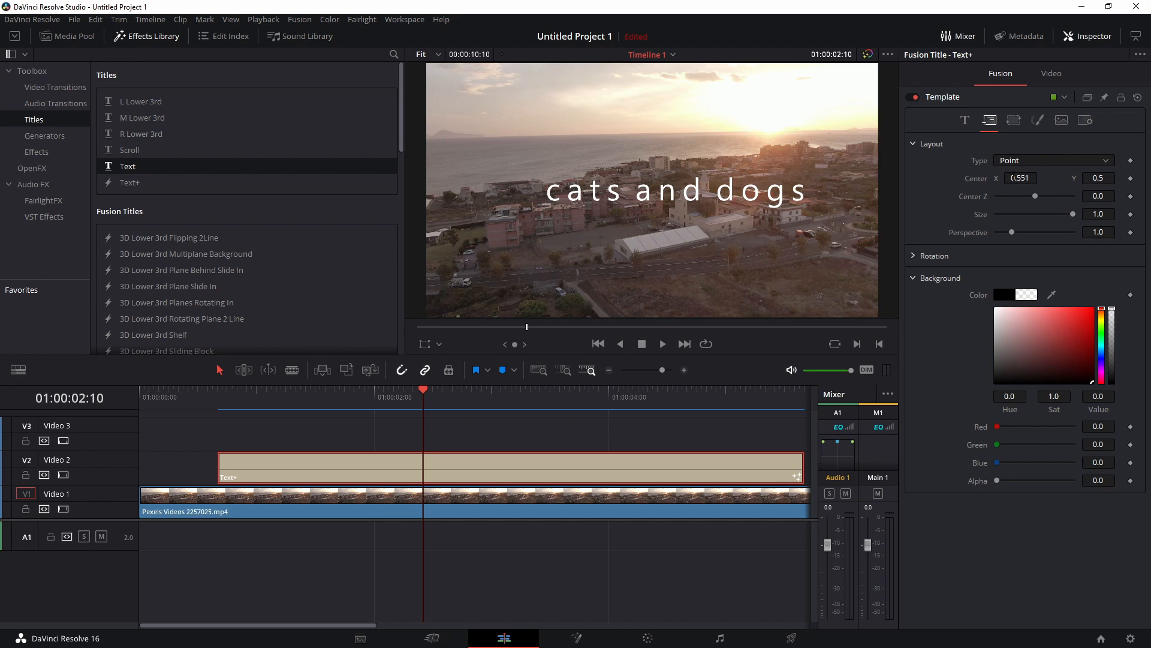
mouse_move(1018, 180)
left_mouse_down()
mouse_move(1109, 180)
mouse_move(1001, 180)
left_mouse_up()
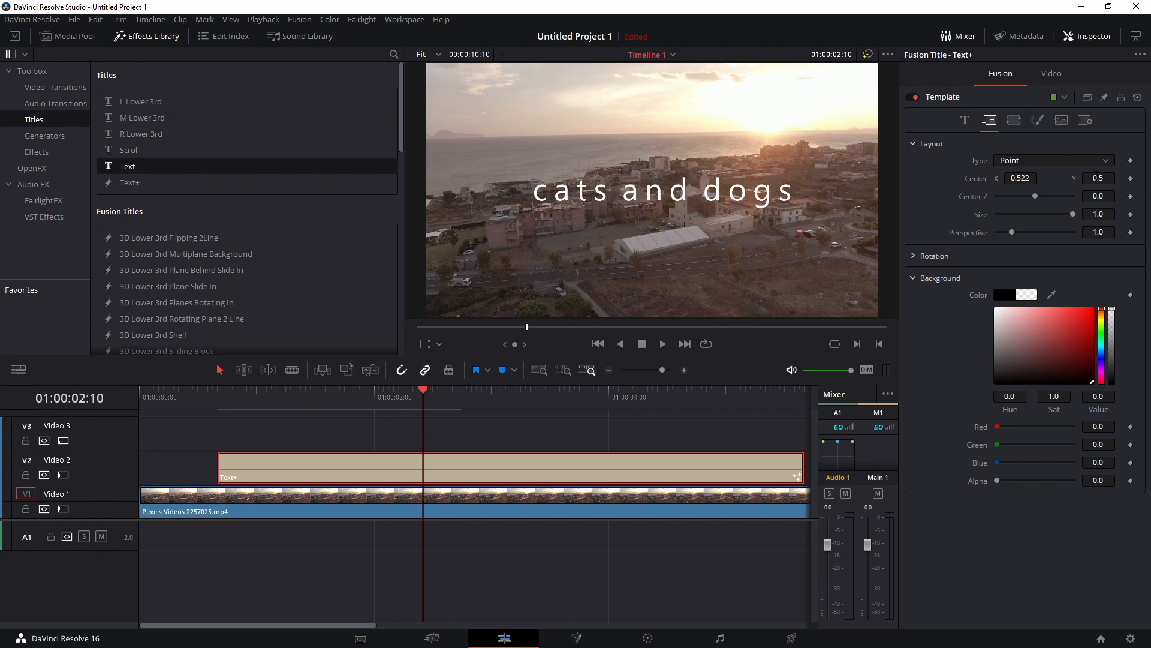
left_click_drag(1097, 178, 1130, 178)
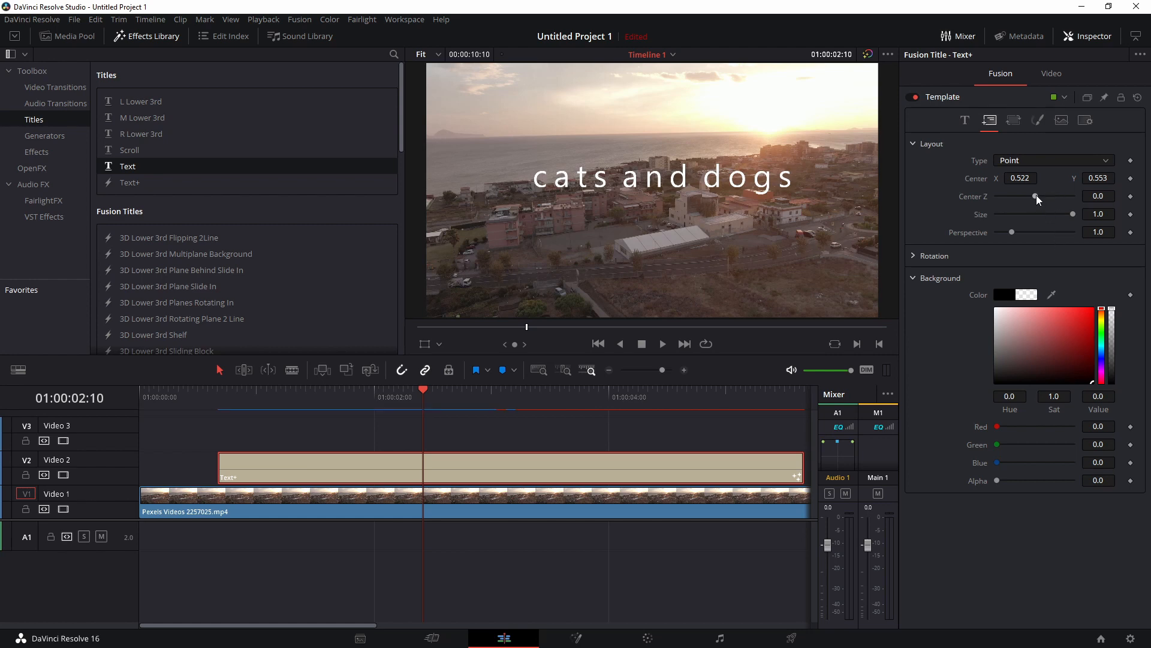
Set the title's layout size to 0.835, Center Z to -0.7 and perspective to 0.551
mouse_move(1038, 200)
left_mouse_down()
mouse_move(1084, 202)
mouse_move(1020, 212)
left_mouse_up()
left_click(1035, 202)
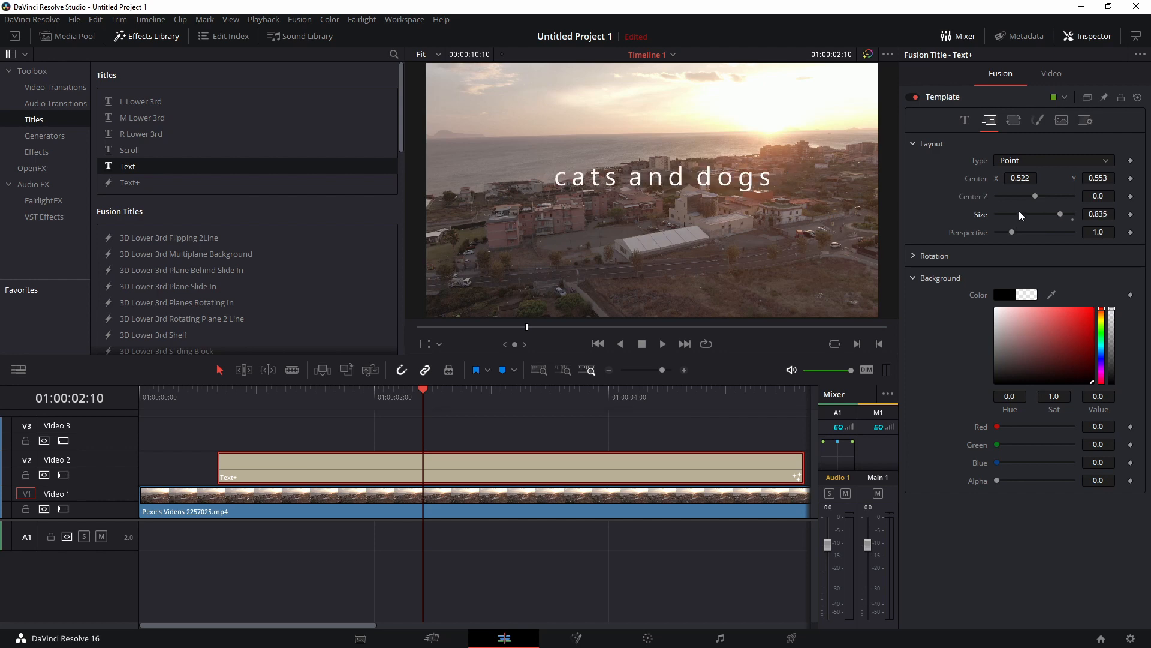
left_click(965, 120)
left_click(989, 120)
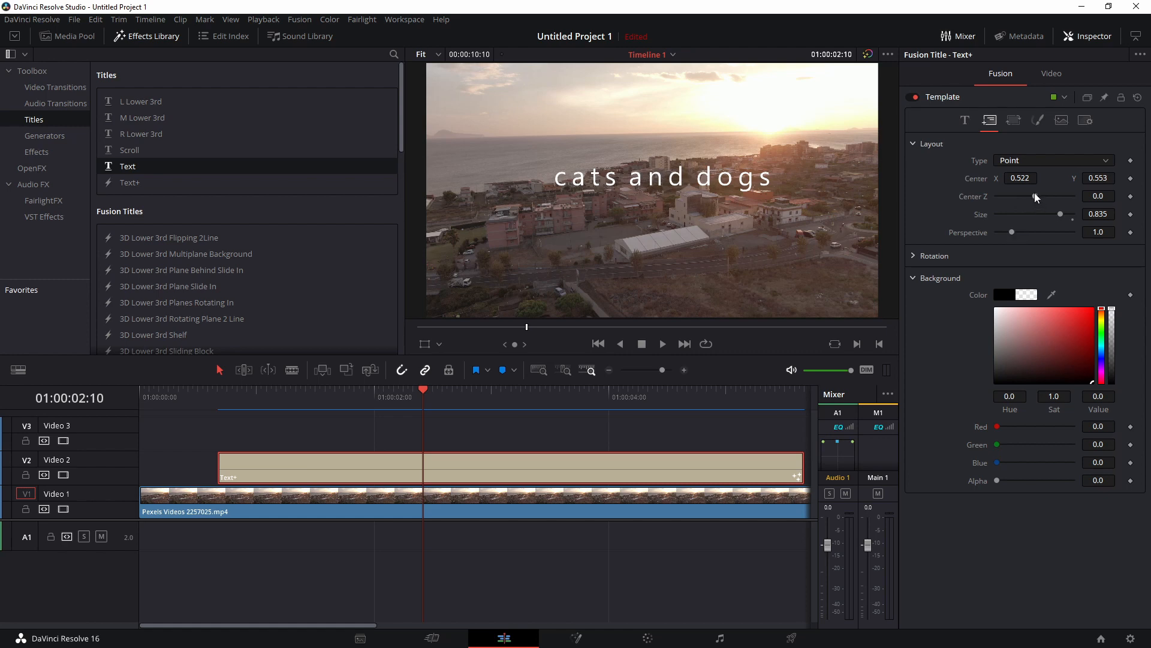
left_click_drag(1036, 196, 1010, 230)
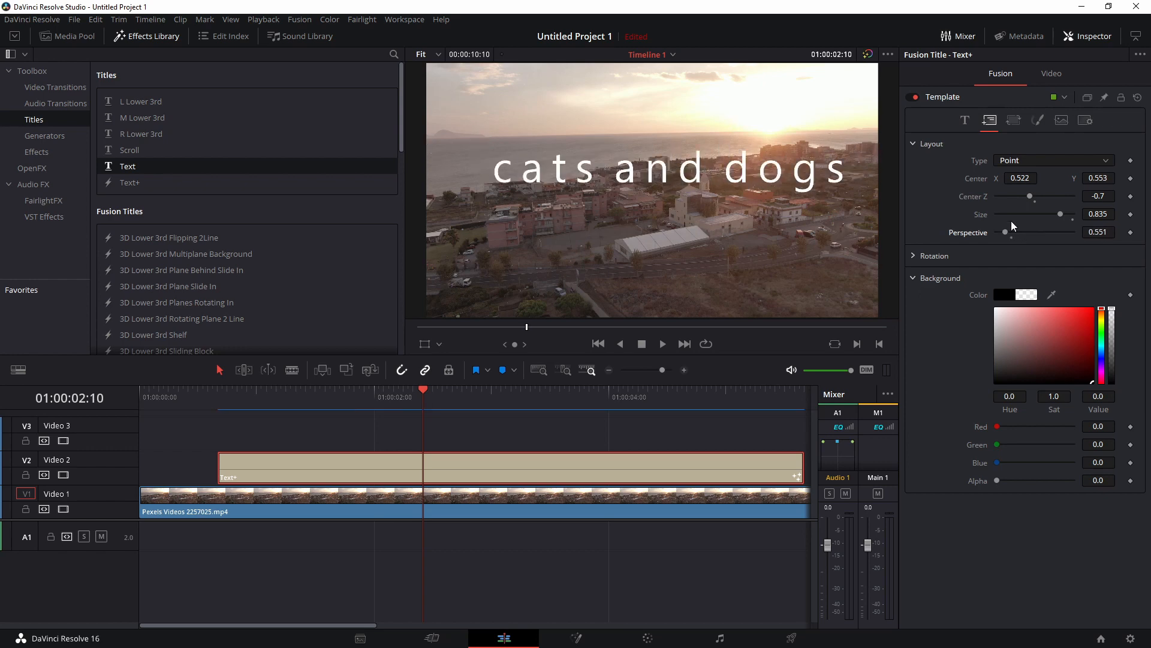
Try rotating the title around its X and Y axes and reset both rotations
left_click(947, 255)
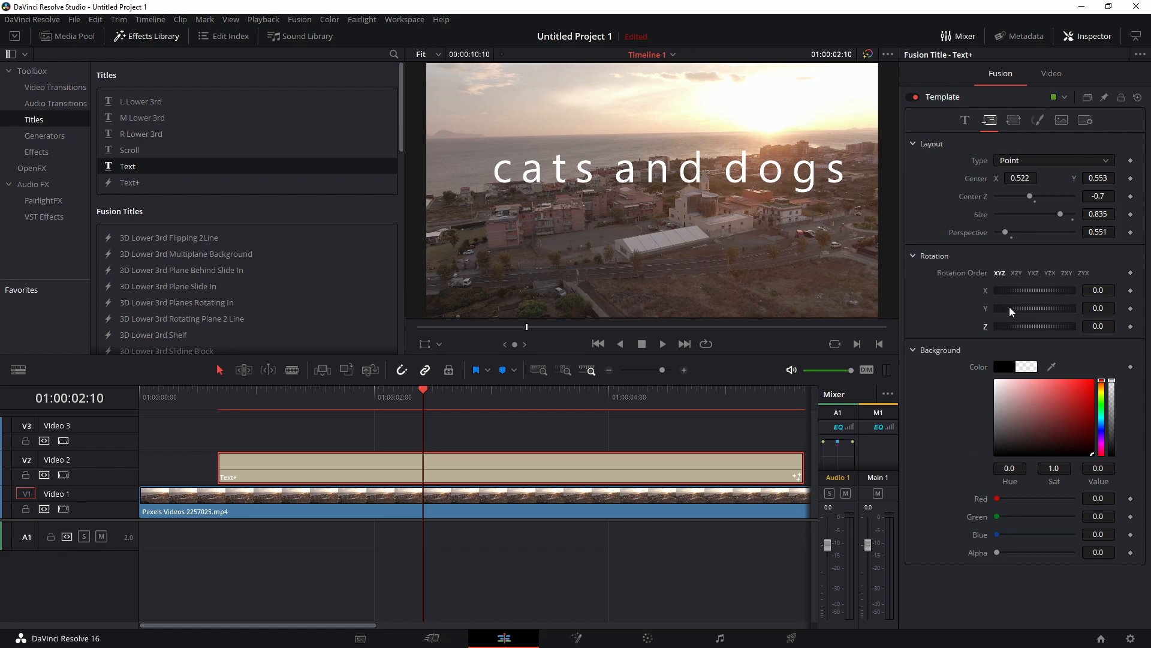
left_click_drag(1023, 290, 1028, 313)
left_click(1034, 297)
left_click(1033, 315)
Set the title's horizontal anchor to left and try rotating the text around the Y axis from that anchor
left_click(965, 120)
left_click(998, 424)
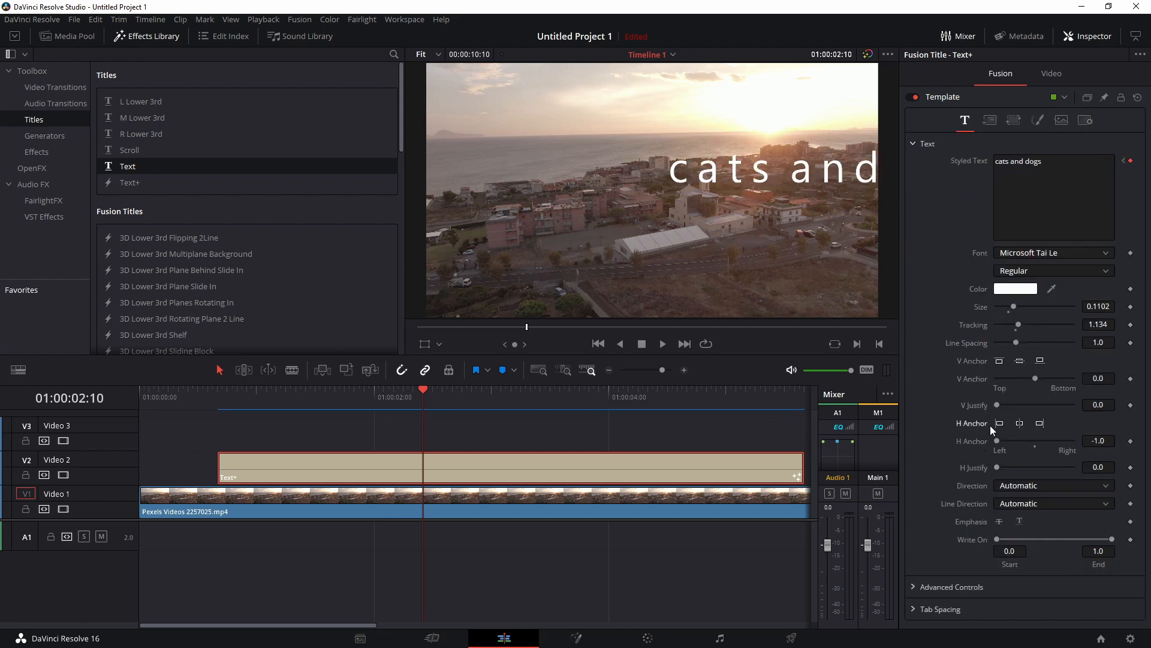
left_click(990, 122)
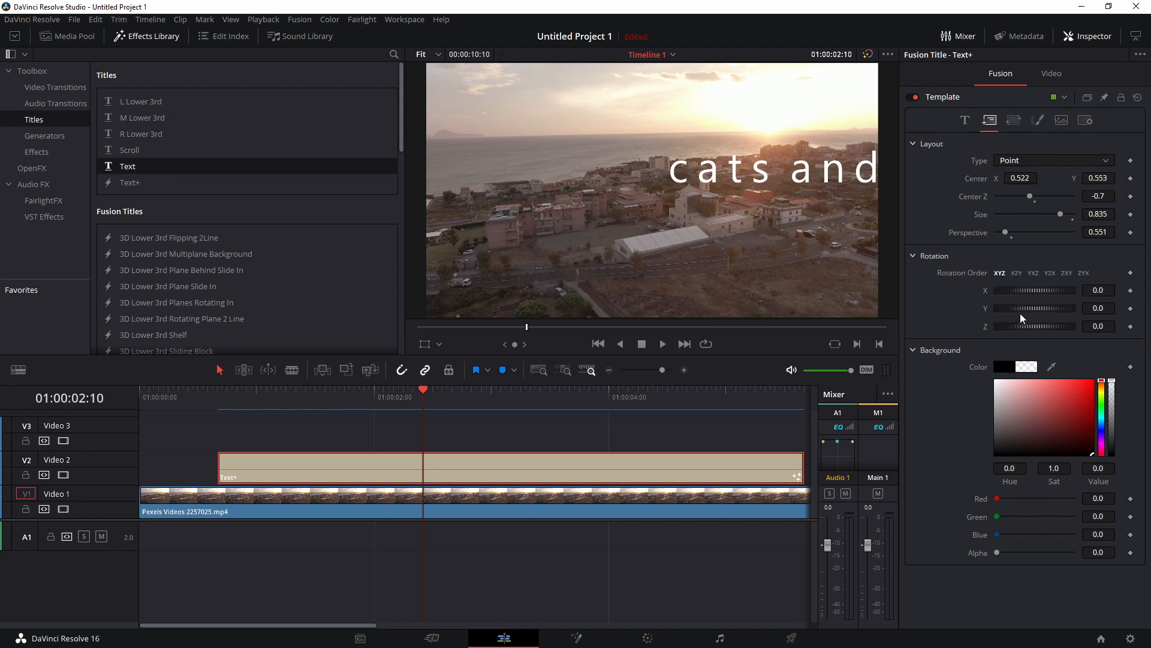
mouse_move(1027, 313)
left_mouse_down()
mouse_move(1070, 312)
mouse_move(1029, 316)
left_mouse_up()
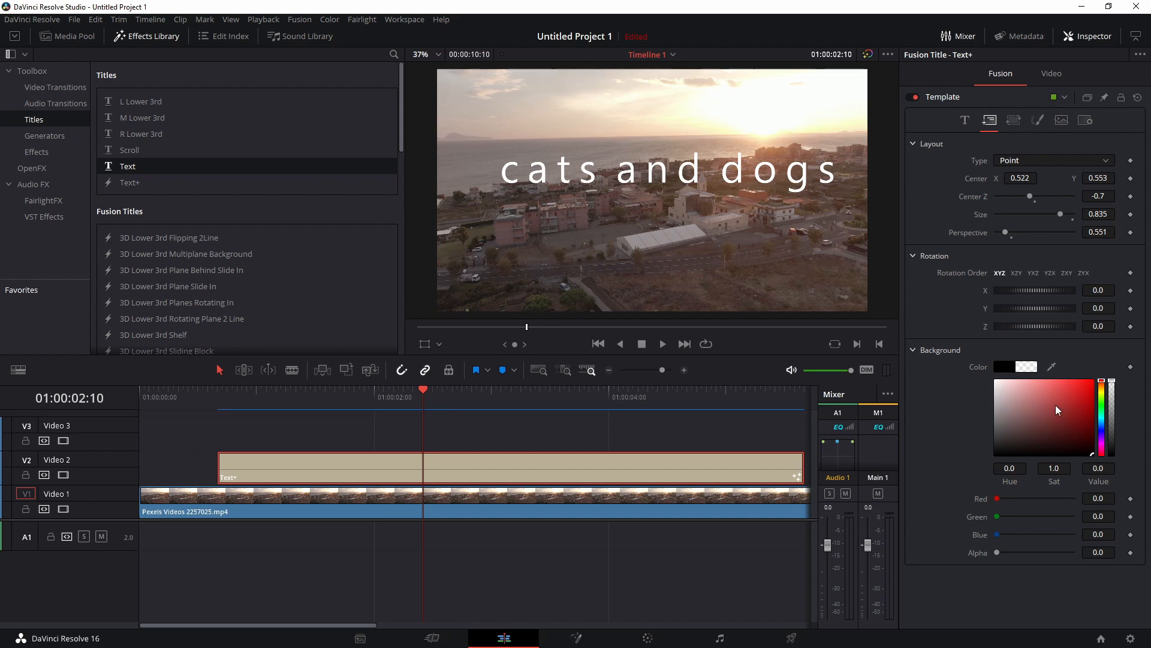
Tint the title's background dark red with saturation 0.699 and value 0.441, and raise its alpha
left_click(1078, 416)
left_click_drag(1082, 417, 1067, 422)
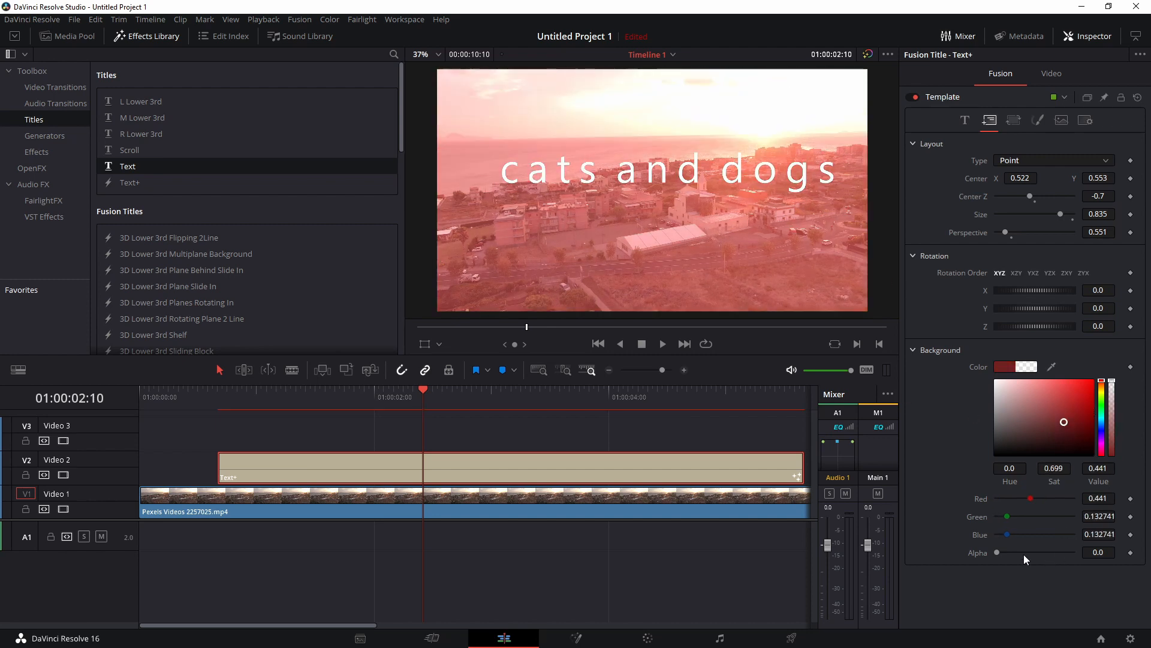
left_click_drag(997, 552, 1071, 549)
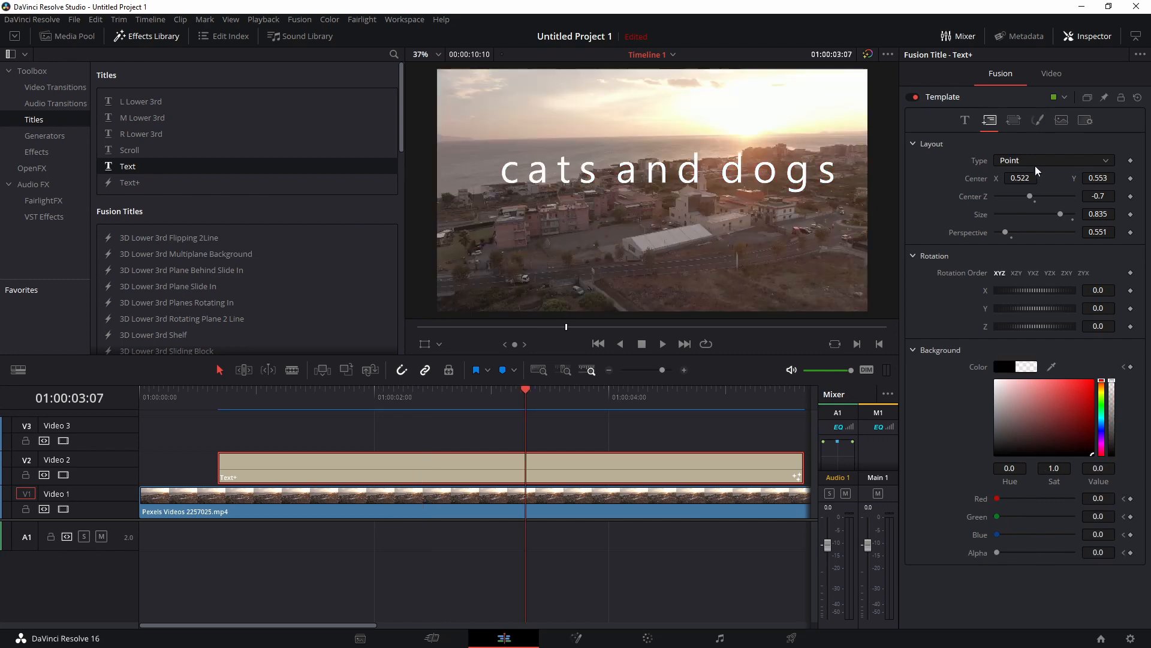
Try the Frame layout type on the title and switch the layout type to Circle
left_click(1038, 162)
left_click(1011, 191)
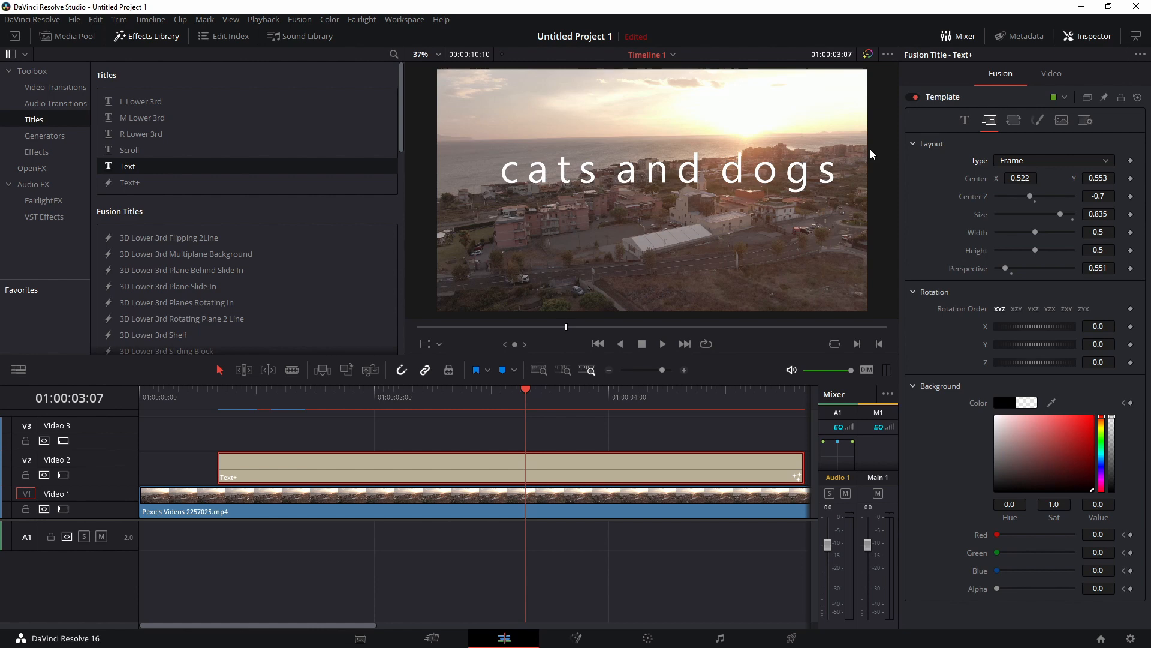
left_click(1048, 165)
left_click(1038, 206)
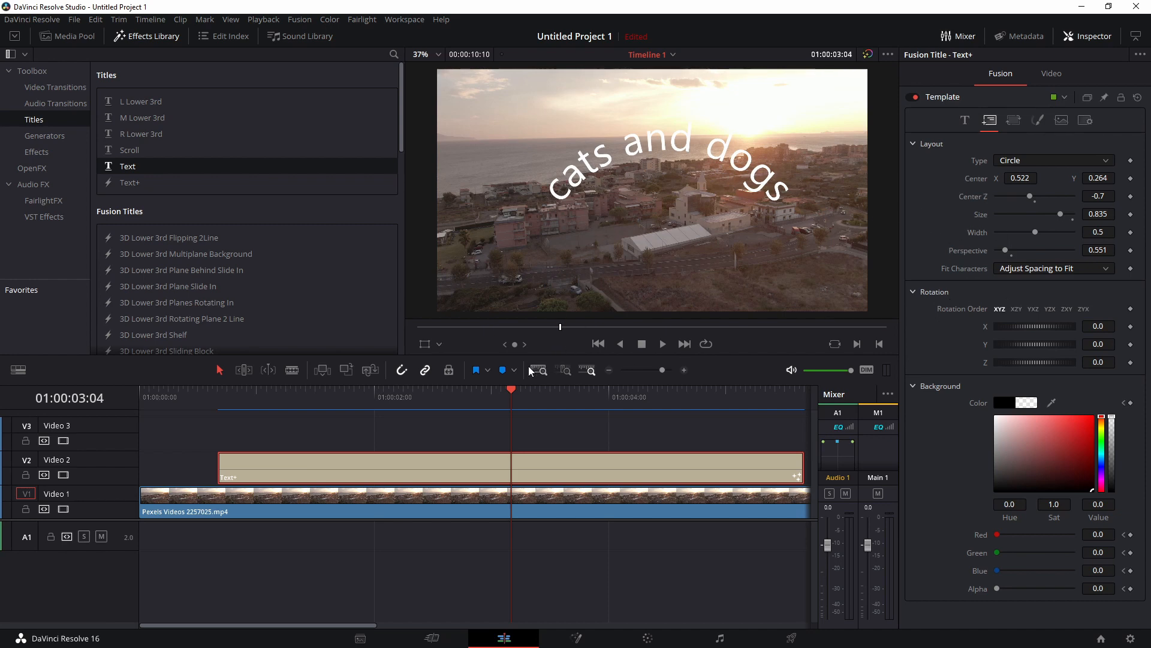
At 01:00:03:16, set the circular title's center to X 0.5, Y 0.133, with Center Z 0.0 and perspective 1.0
left_click_drag(513, 396, 569, 395)
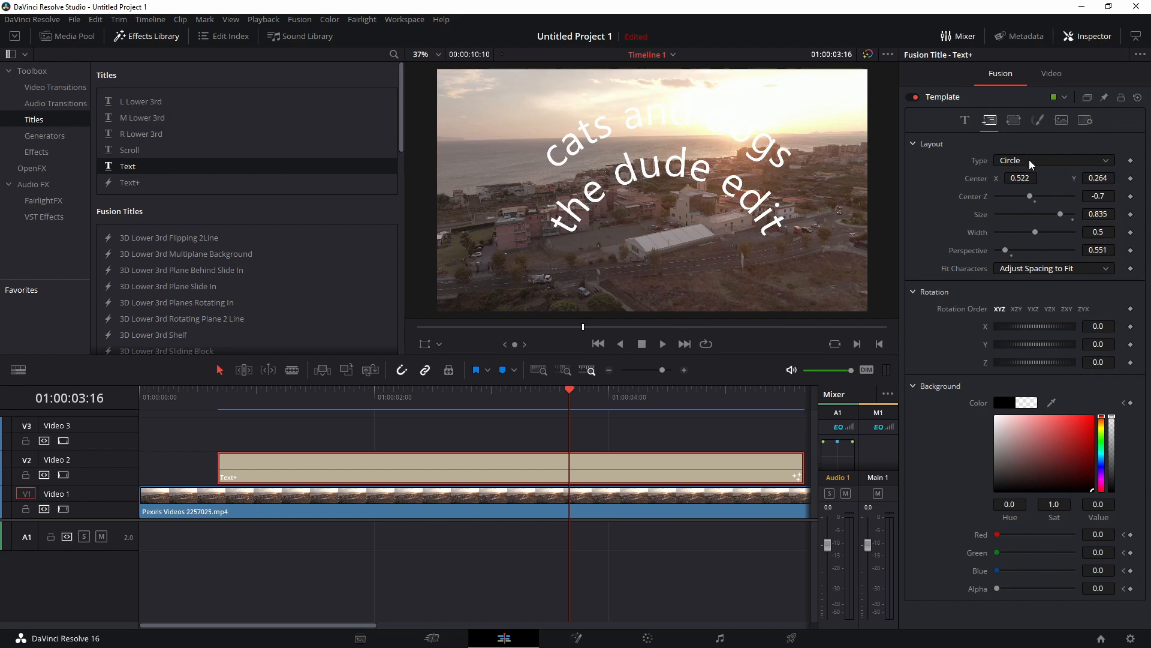
mouse_move(1030, 196)
left_mouse_down()
mouse_move(1059, 197)
mouse_move(1025, 196)
left_mouse_up()
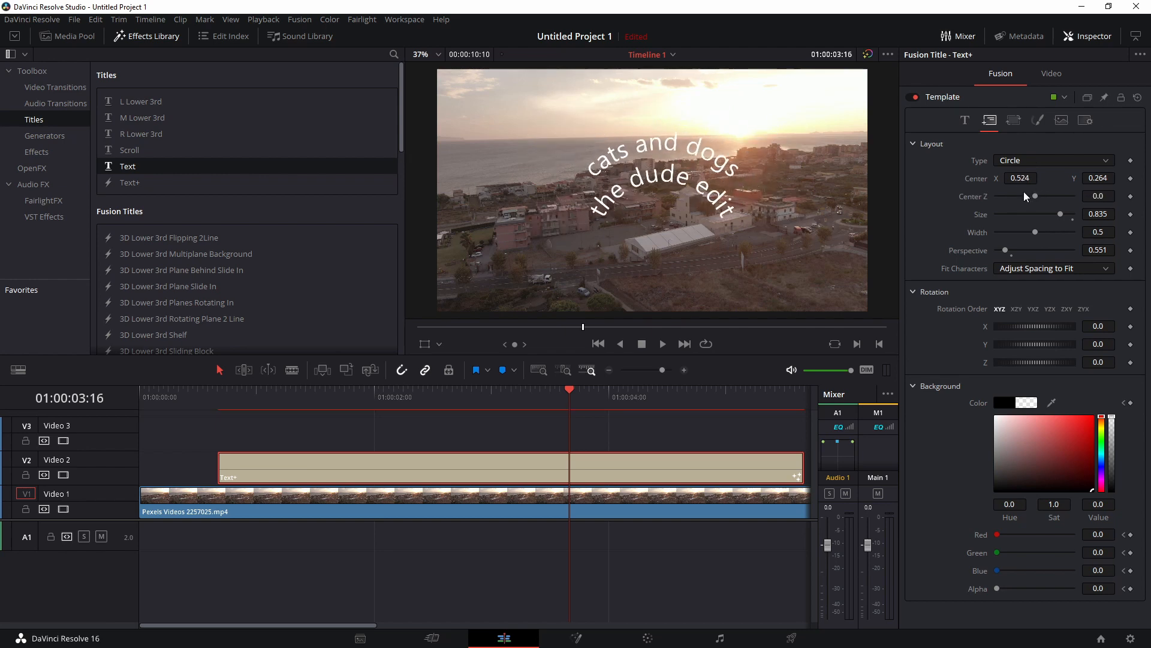
double_click(977, 179)
left_click_drag(1105, 178, 1013, 250)
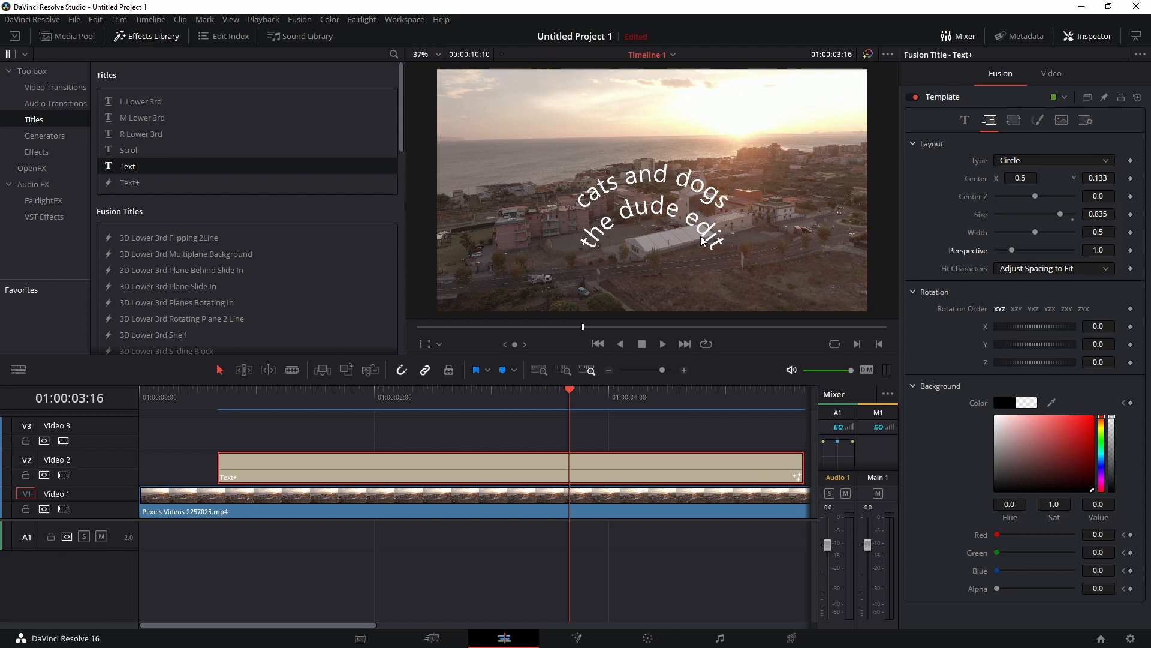
Try setting Fit Characters to None and restore it to Adjust Spacing to Fit
left_click(1015, 269)
left_click(1011, 284)
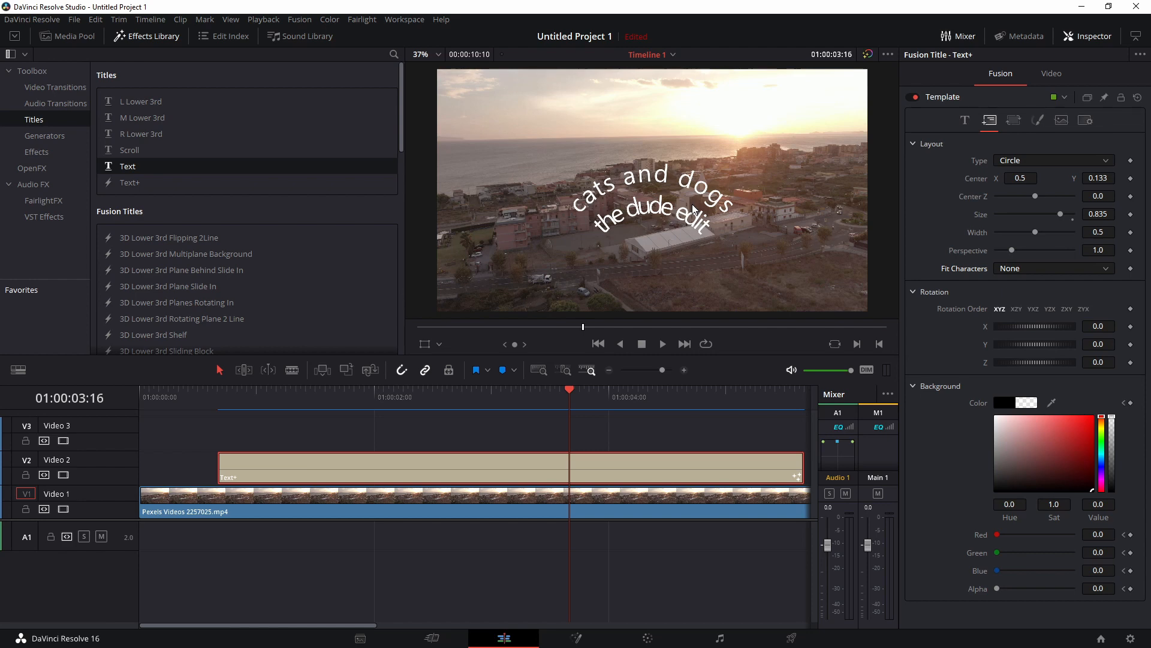
left_click(1044, 269)
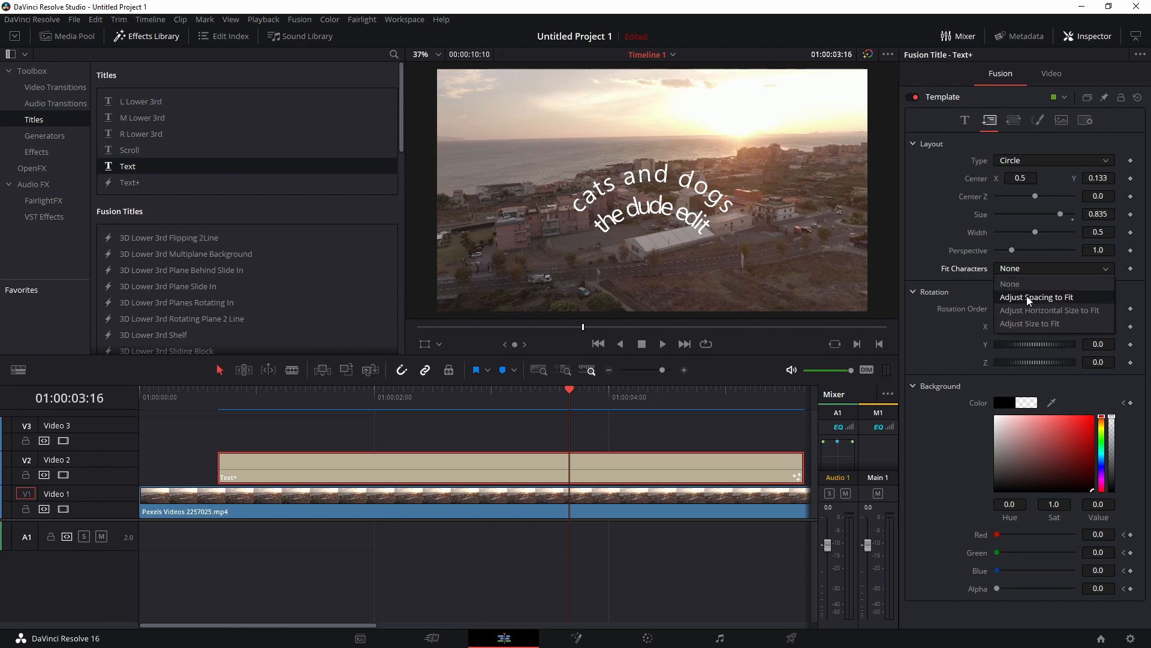
left_click(1029, 299)
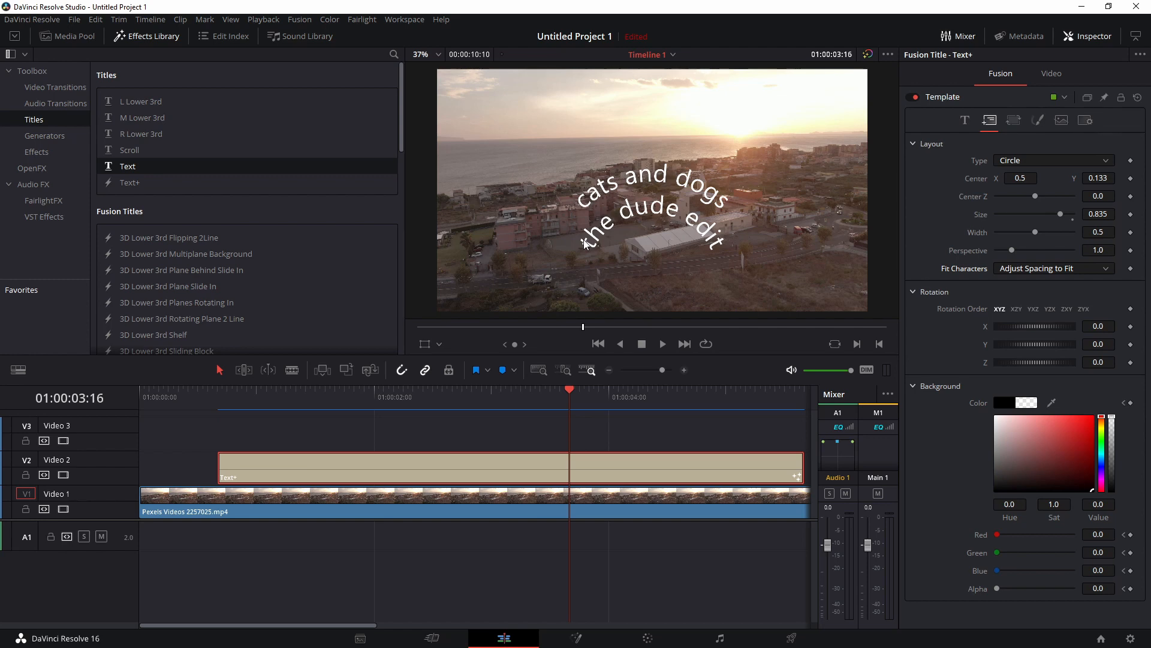
Try Adjust Horizontal Size to Fit for the circular title's characters, and set Fit Characters to Adjust Size to Fit
left_click(1036, 270)
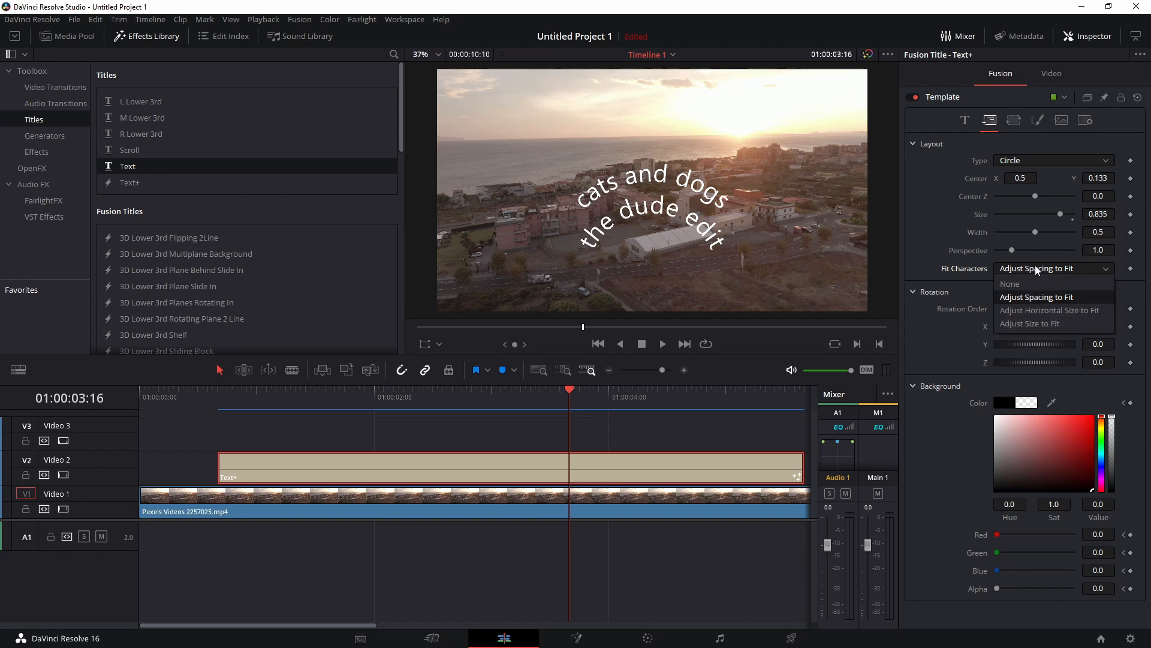
left_click(1032, 311)
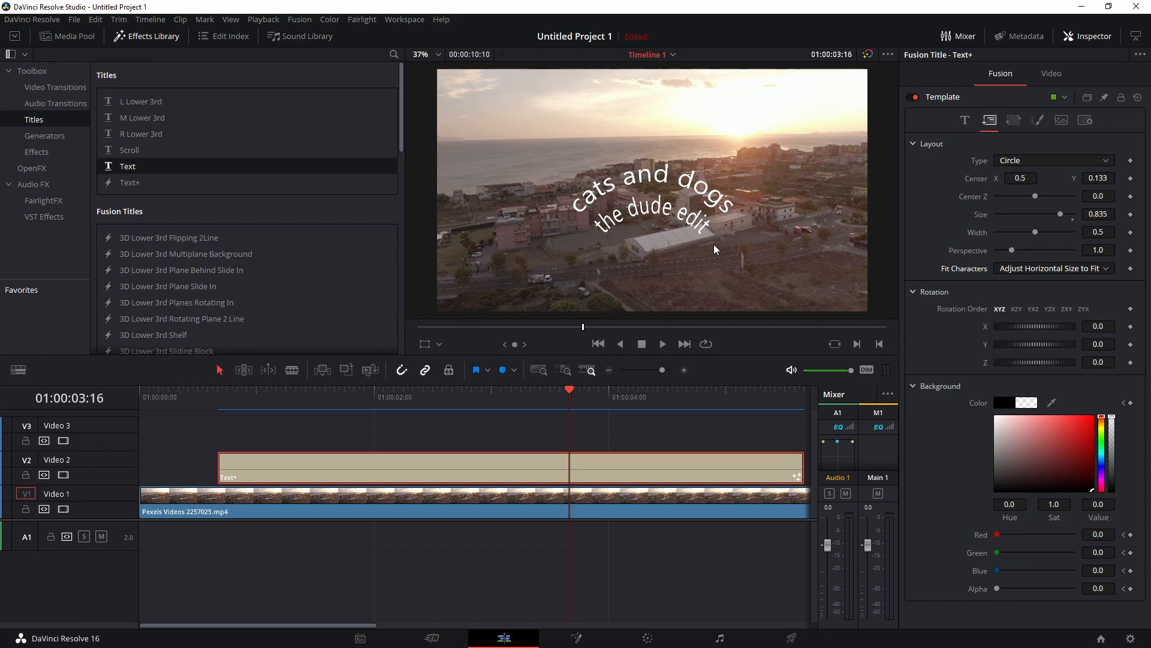
left_click(1050, 268)
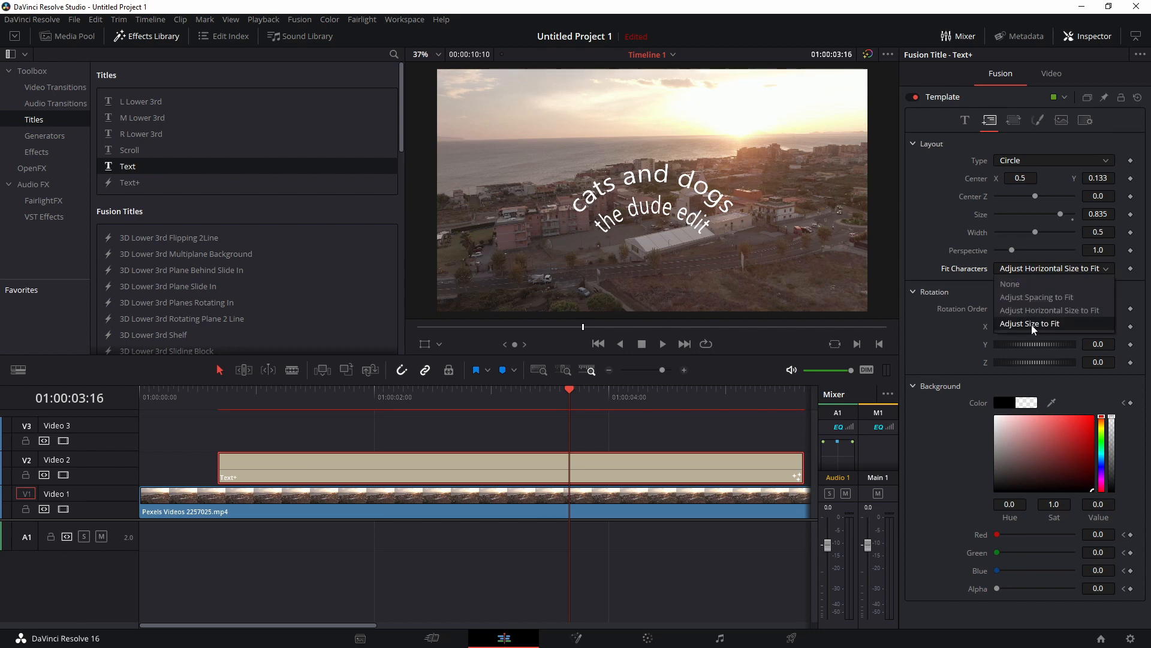
left_click(1032, 324)
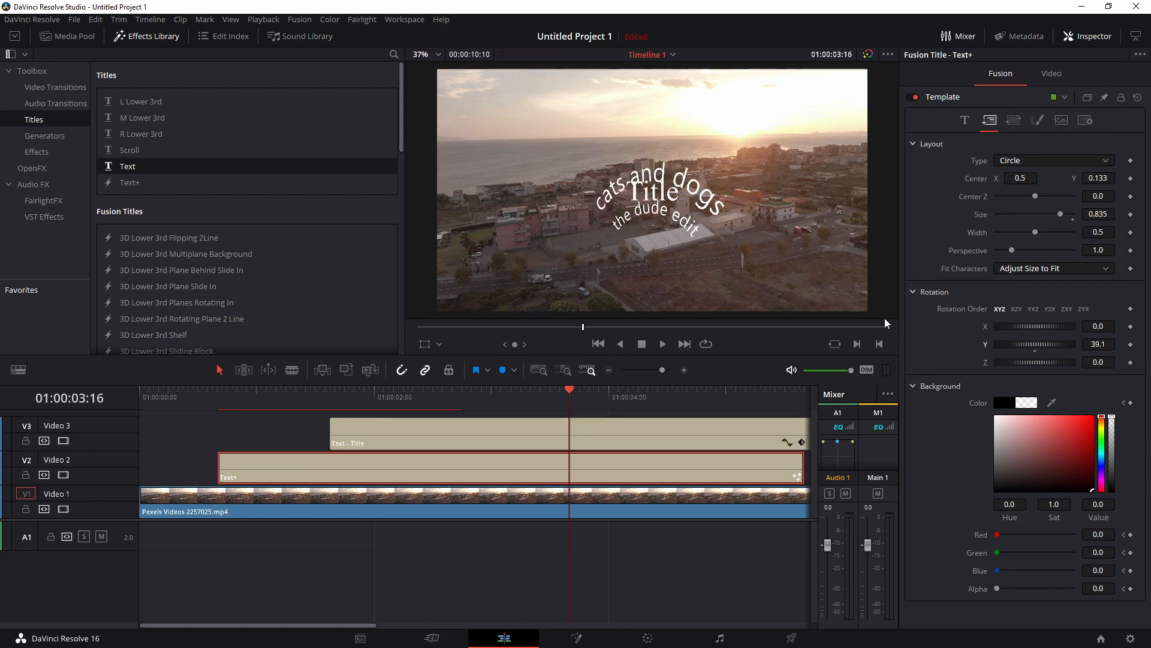
Undo the added plain Text clip and the title's Y rotation, and change the title's layout type to Path
key("ctrl+z")
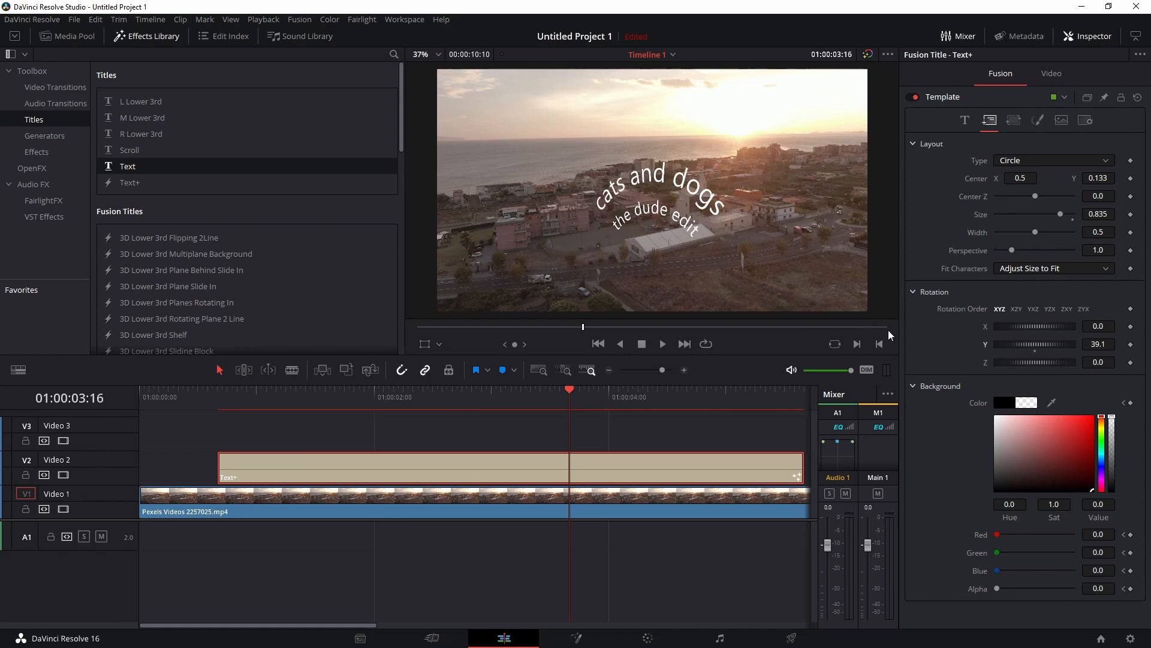
key("ctrl+z")
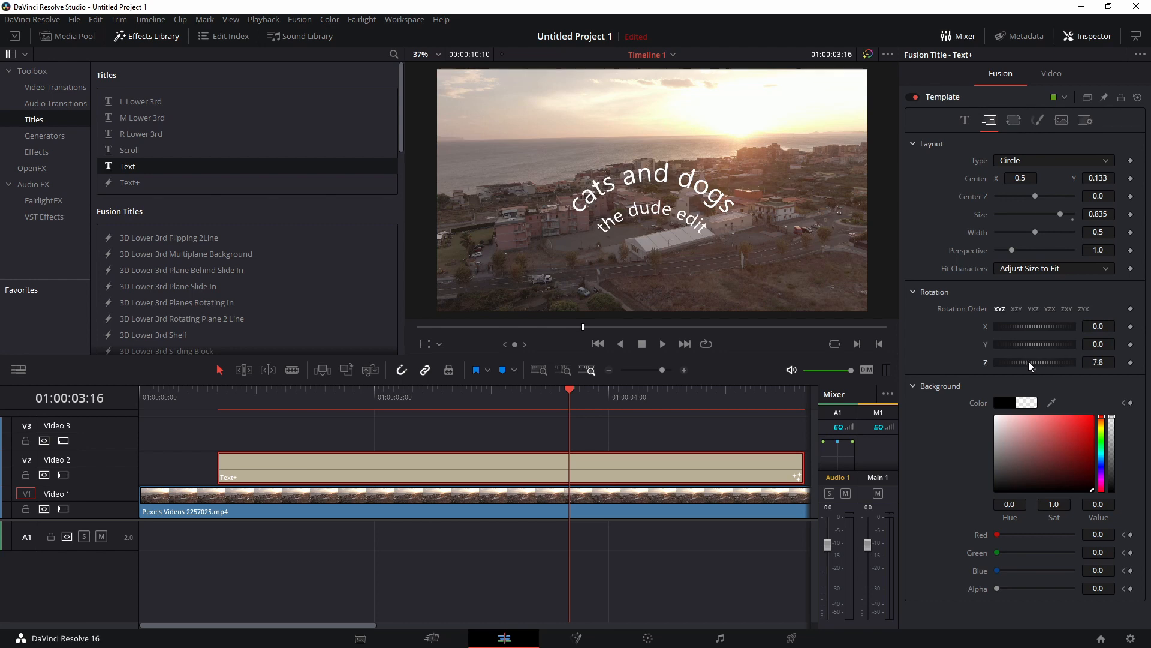
left_click(1026, 161)
left_click(1024, 215)
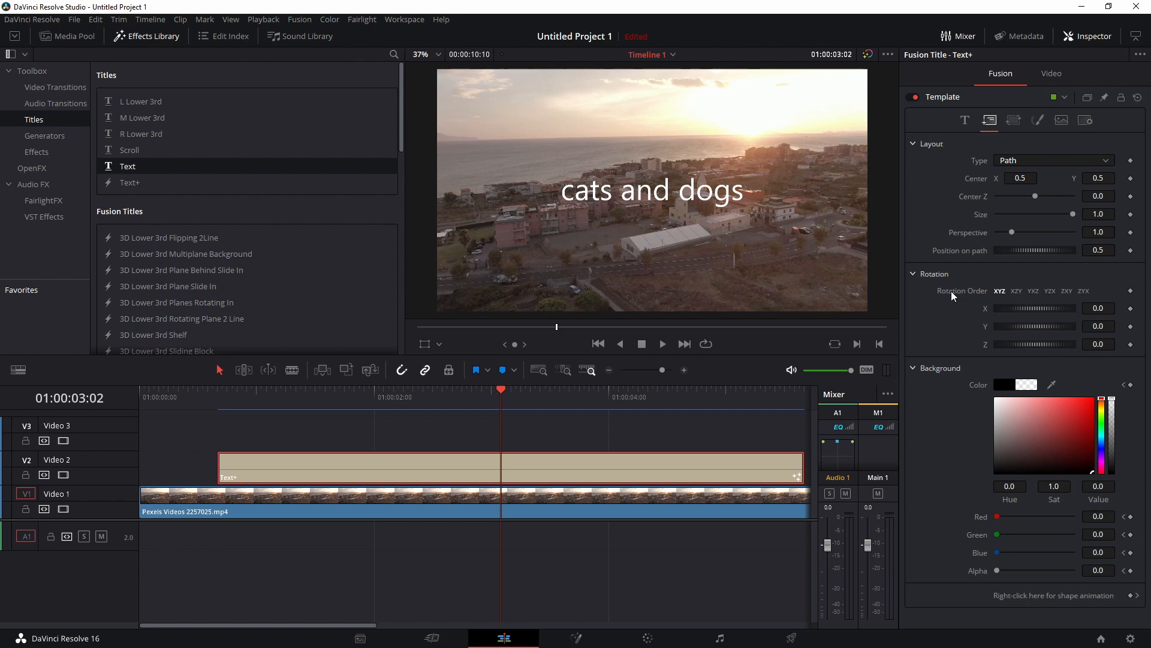
On the Fusion page, select the Template node and draw a wavy four-point path across the frame for the title text
left_click(576, 637)
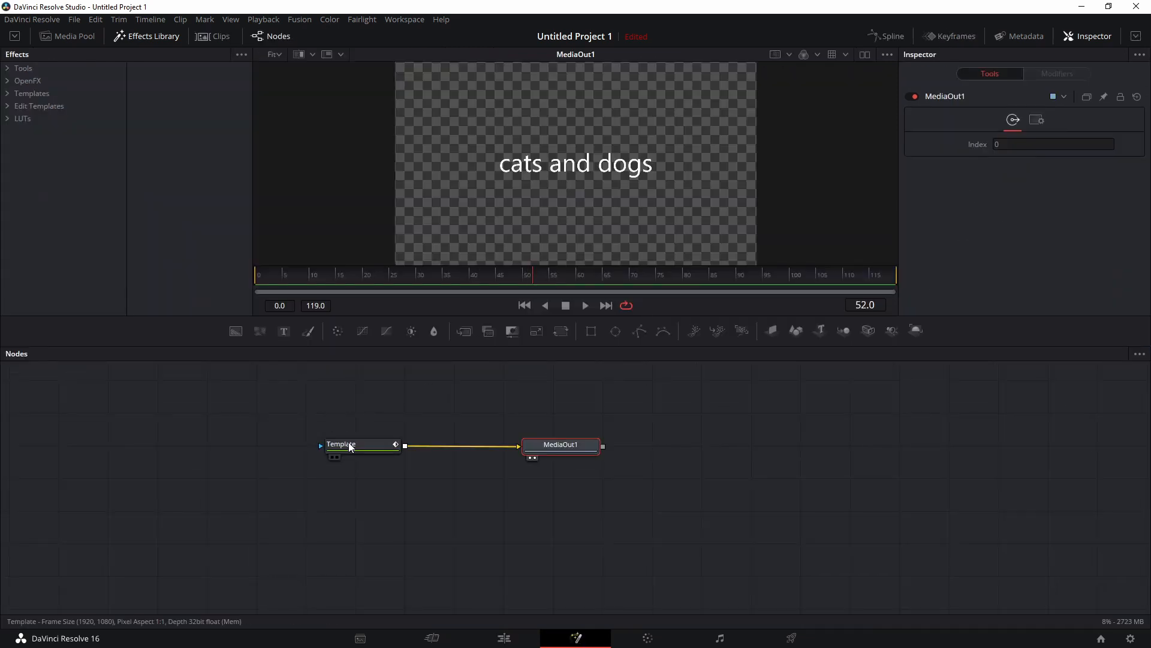
left_click(351, 445)
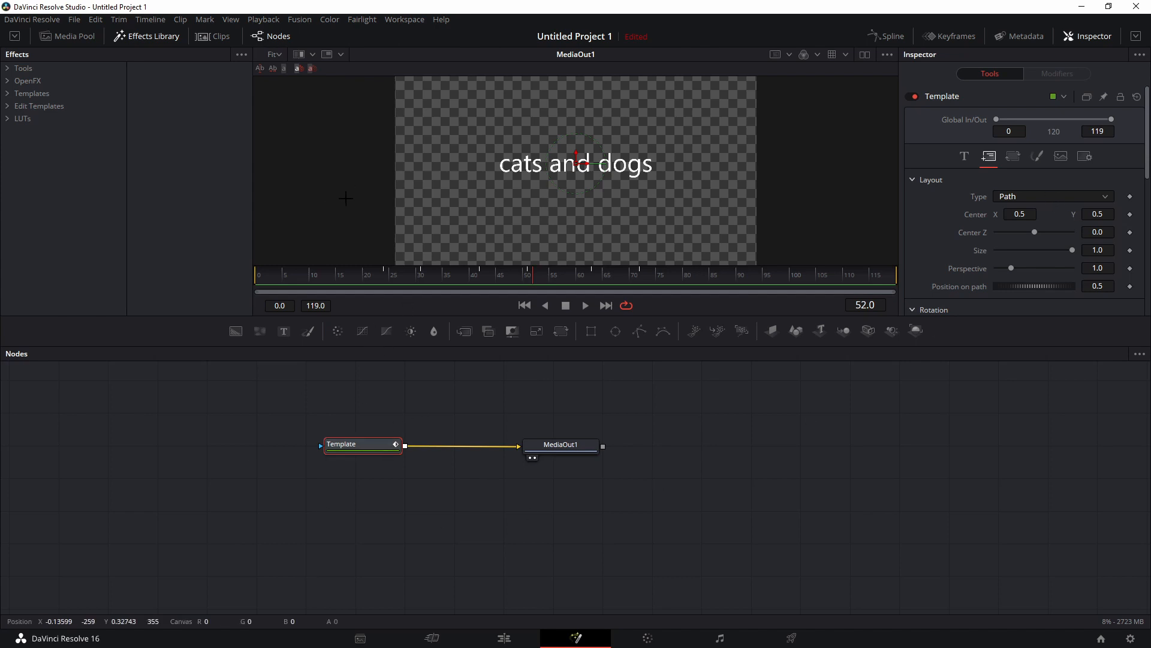
left_click(346, 197)
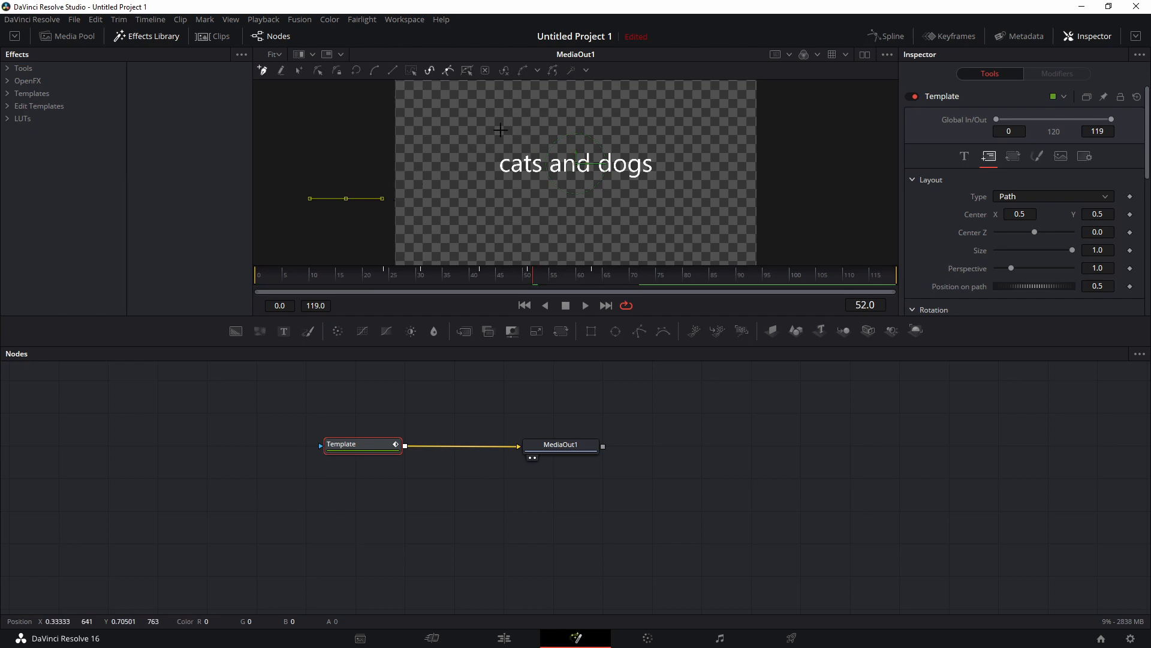
left_click_drag(494, 93, 533, 95)
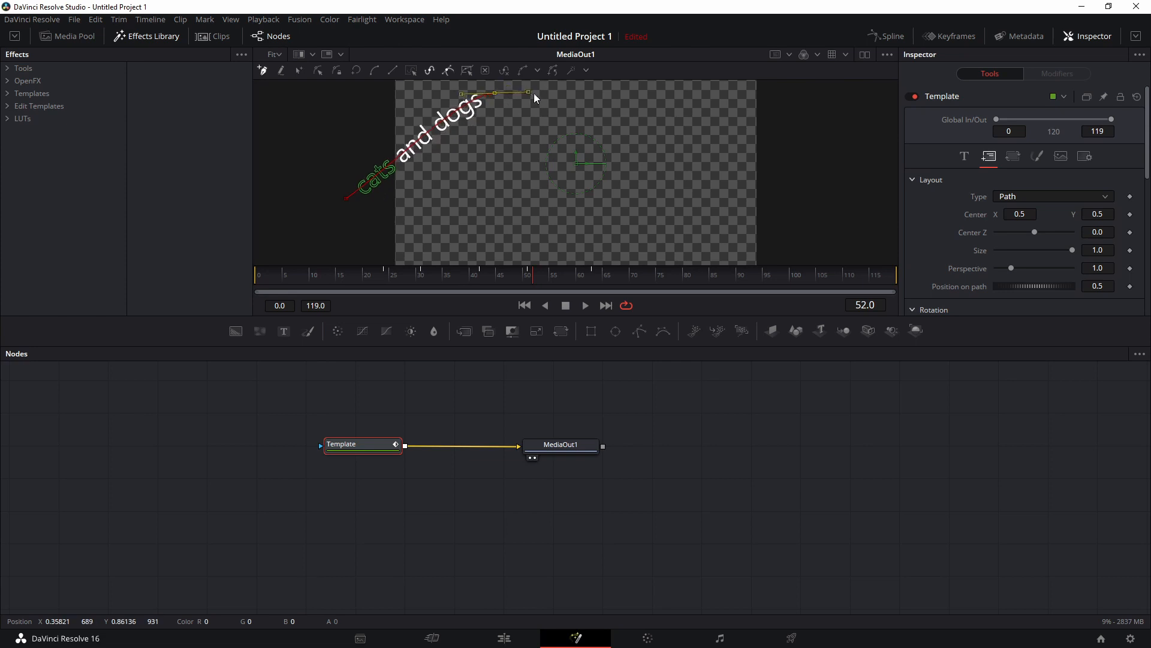
left_click_drag(644, 176, 708, 173)
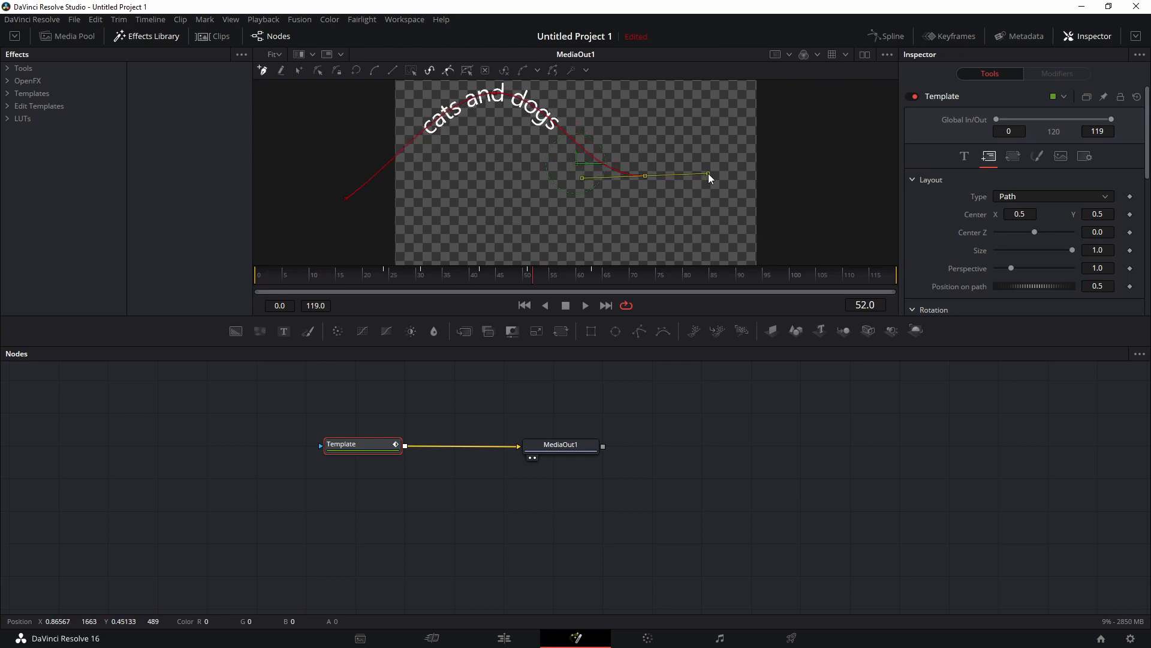
left_click_drag(826, 105, 900, 116)
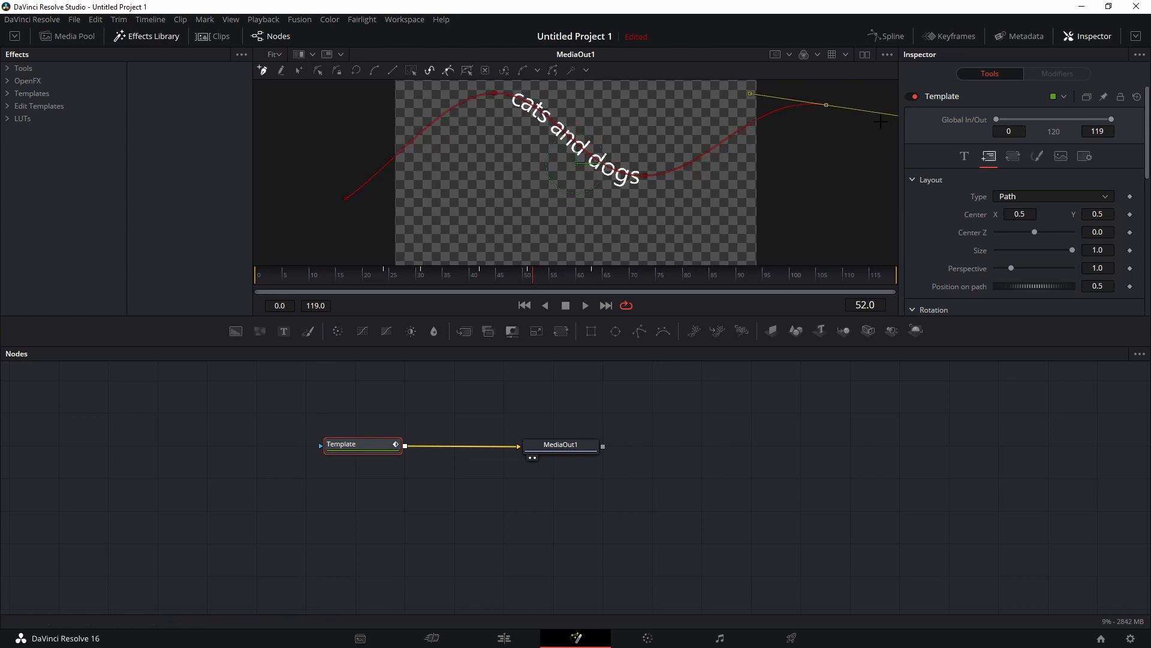
left_click_drag(504, 173, 505, 193)
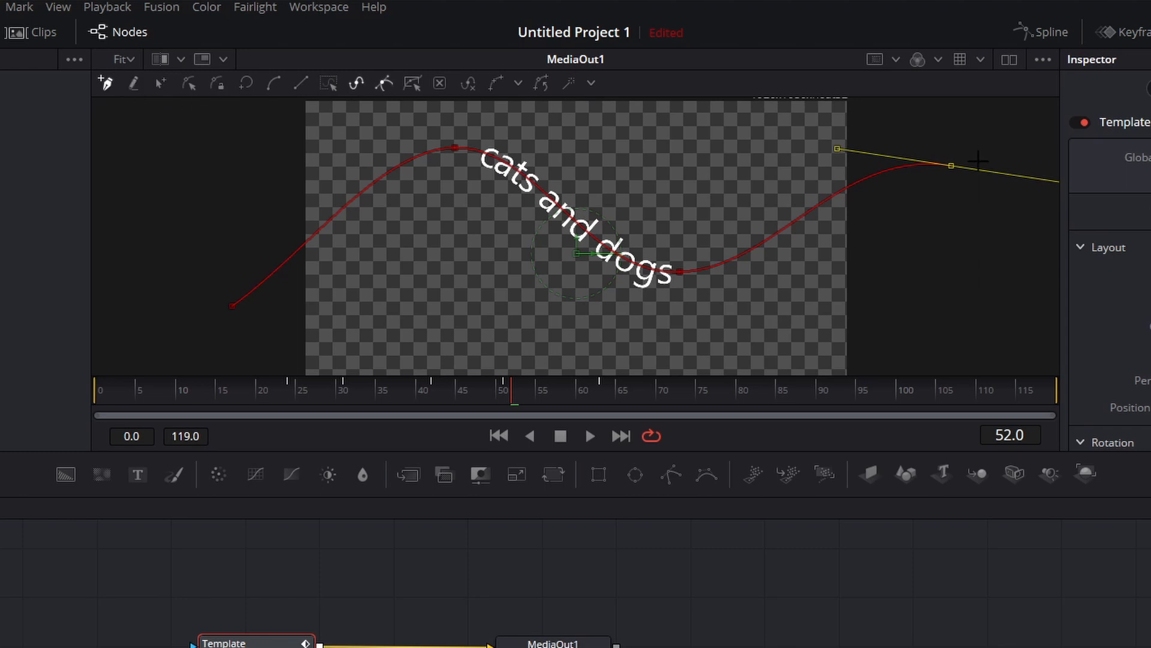
Finish drawing the text path, switch it to modify-only editing, and return to the Edit page
left_click(218, 87)
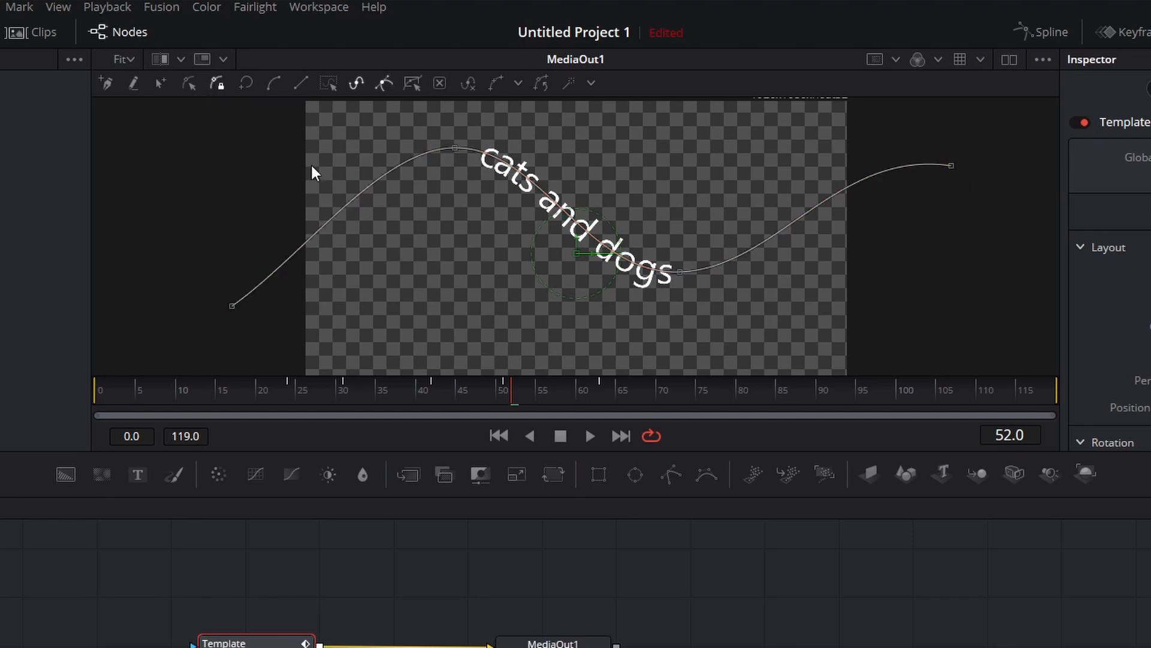
left_click(189, 83)
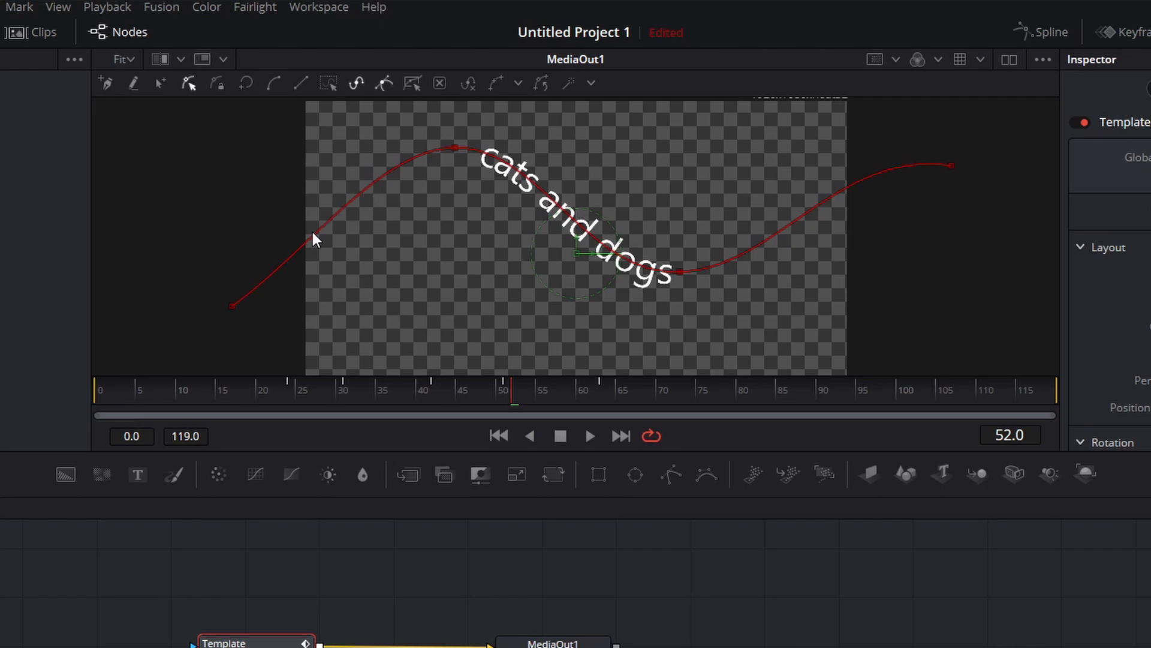
key("shift+n")
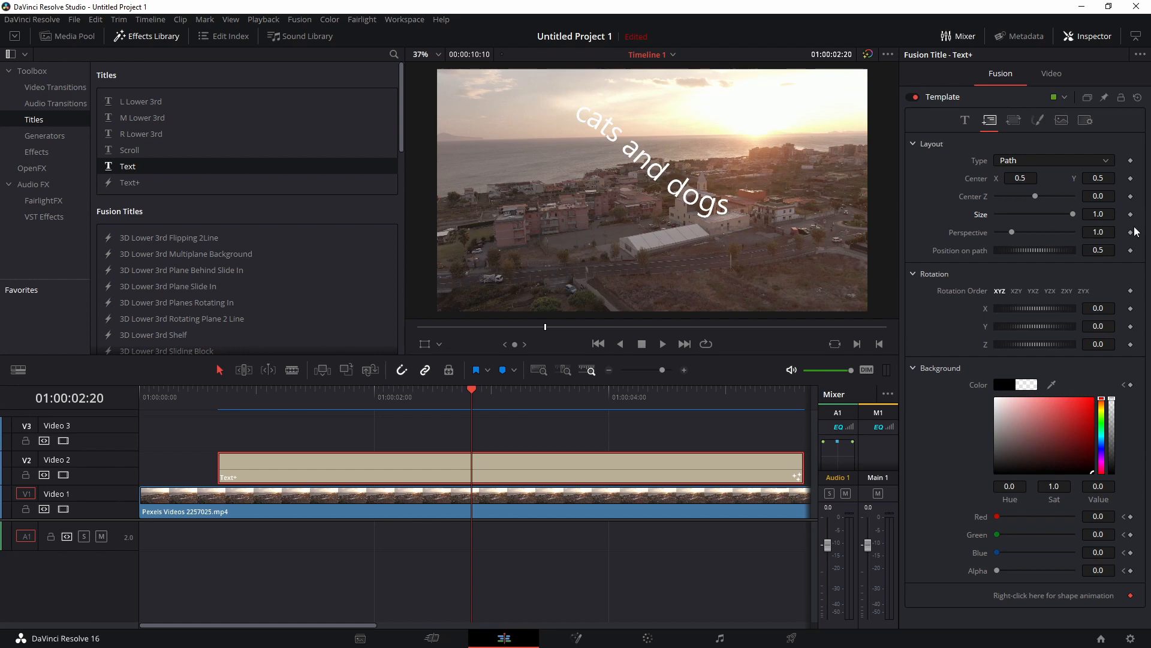
Keyframe the title's Position on path at -0.094, and move the text further along the path from 01:00:03:05
mouse_move(1107, 253)
left_mouse_down()
mouse_move(1049, 252)
mouse_move(1109, 251)
left_mouse_up()
type("-0.1")
key("Tab")
left_click(1131, 251)
left_click_drag(475, 393, 516, 396)
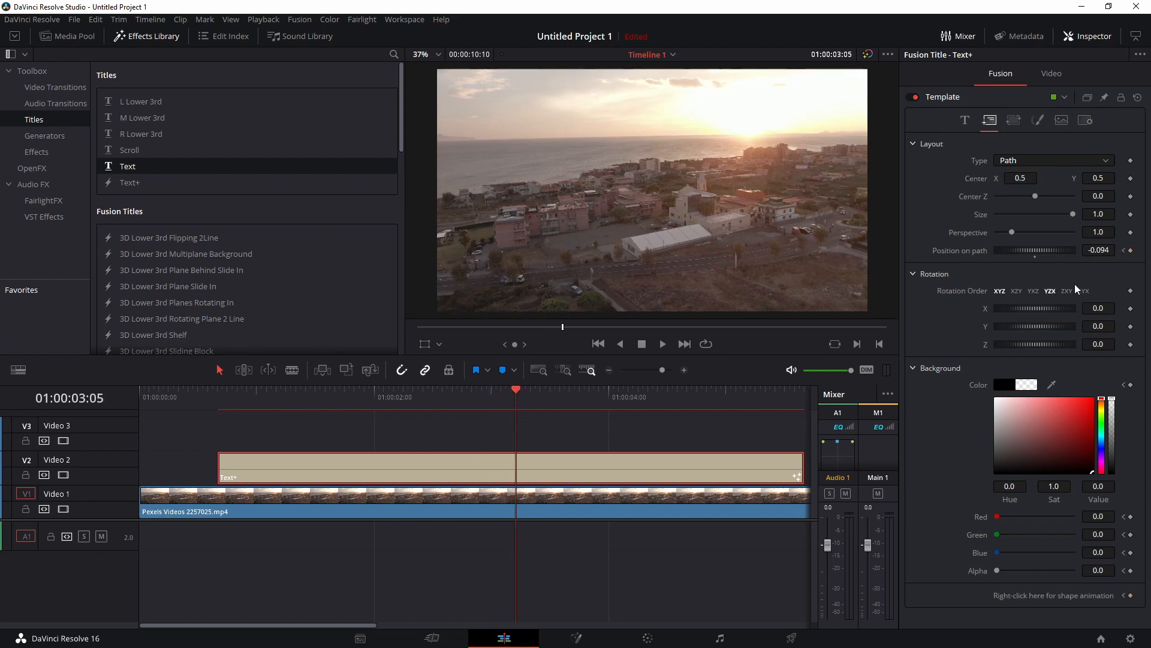
left_click(1131, 232)
left_click_drag(1013, 250, 1128, 241)
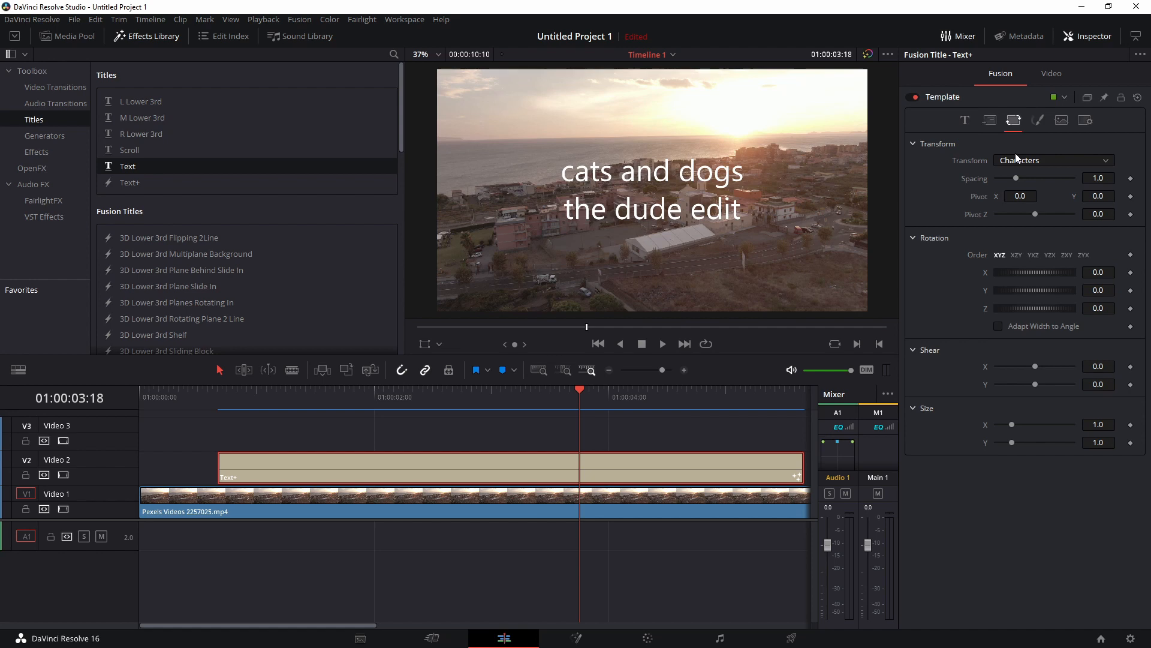
left_click(1034, 158)
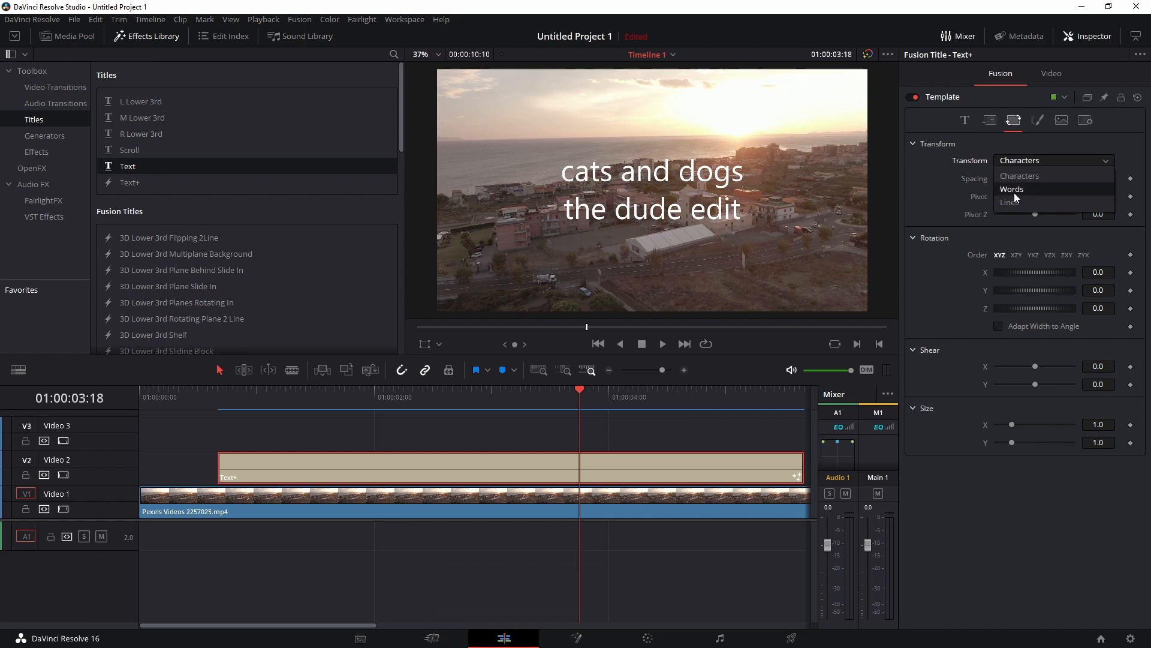
left_click(971, 196)
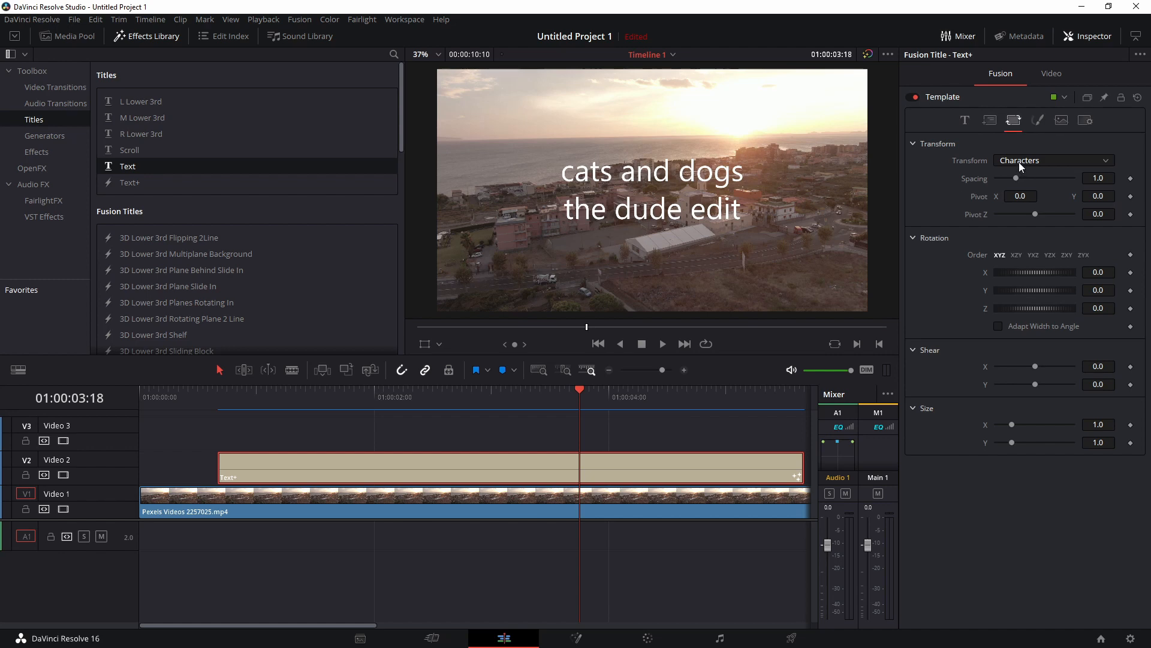
left_click(1047, 161)
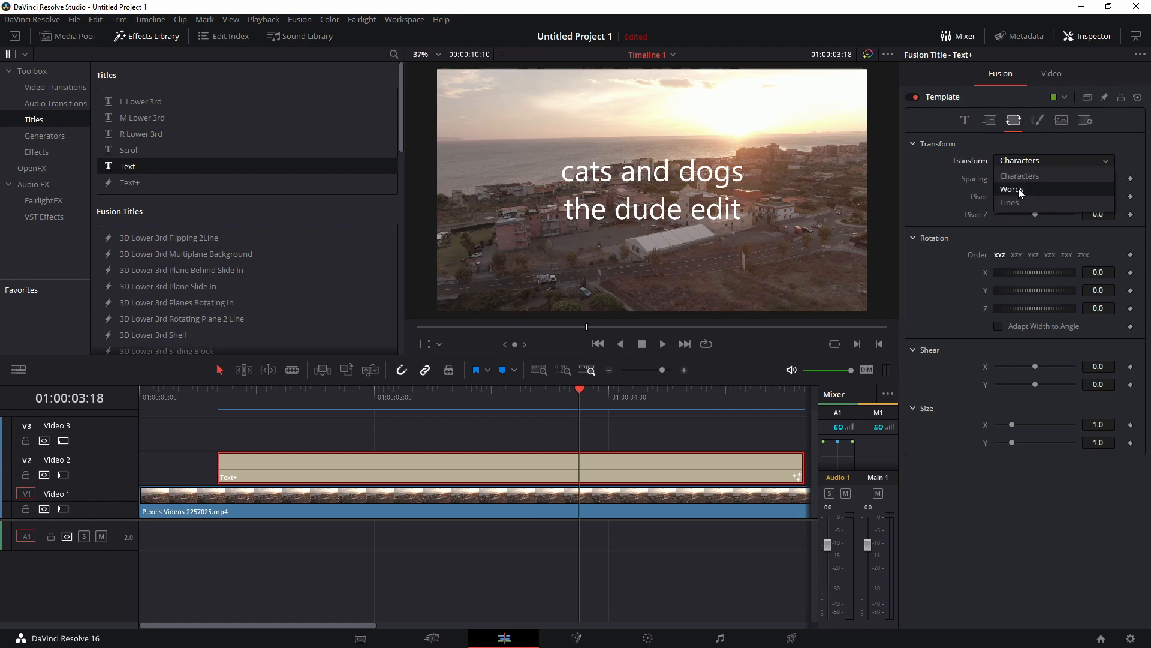
left_click(923, 190)
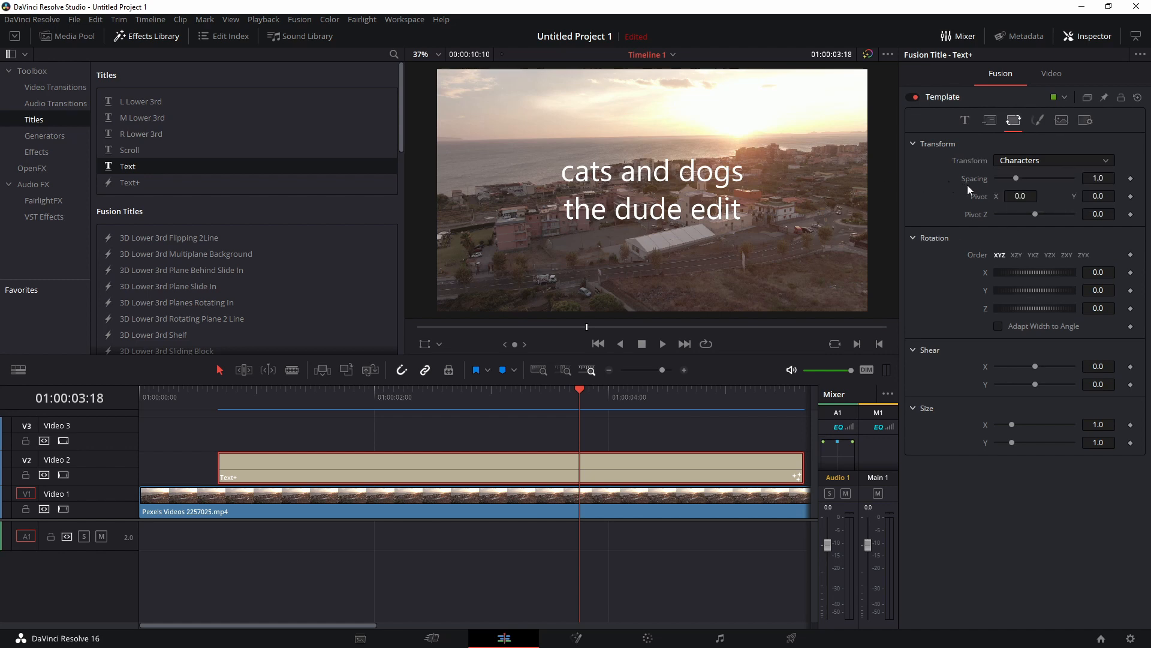
left_click(1026, 160)
left_click(1026, 161)
Set the character spacing to 1.197, then try a pivot X of 0.048 and undo it
left_click_drag(1014, 178, 1018, 179)
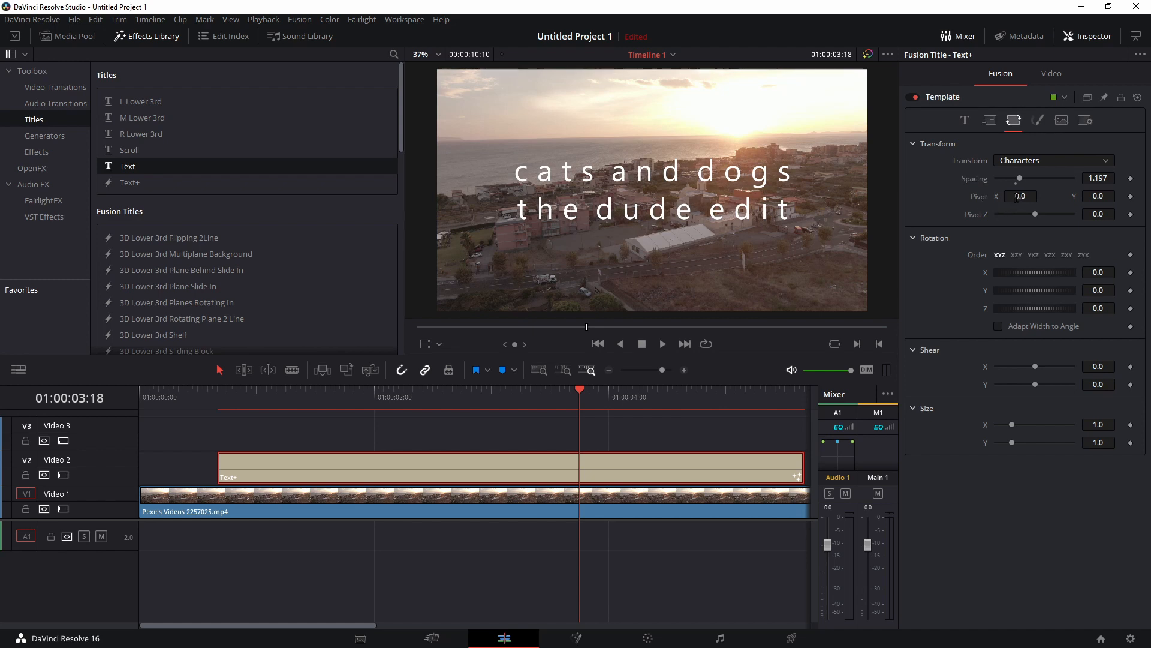
left_click_drag(1020, 196, 1020, 196)
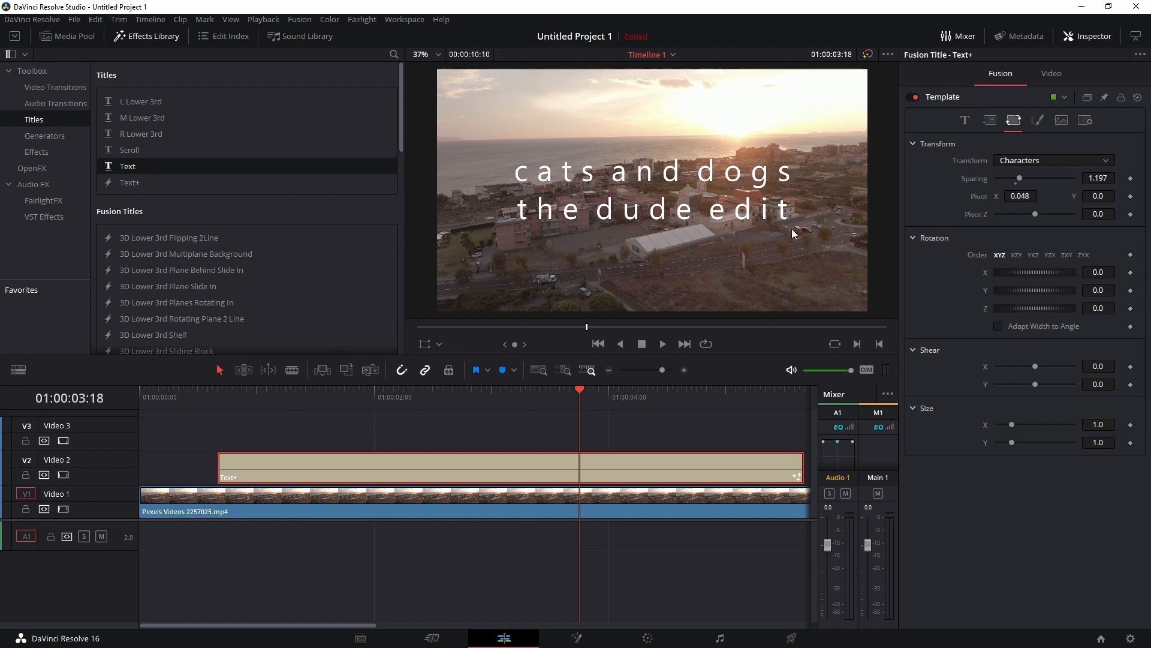
key("ctrl+z")
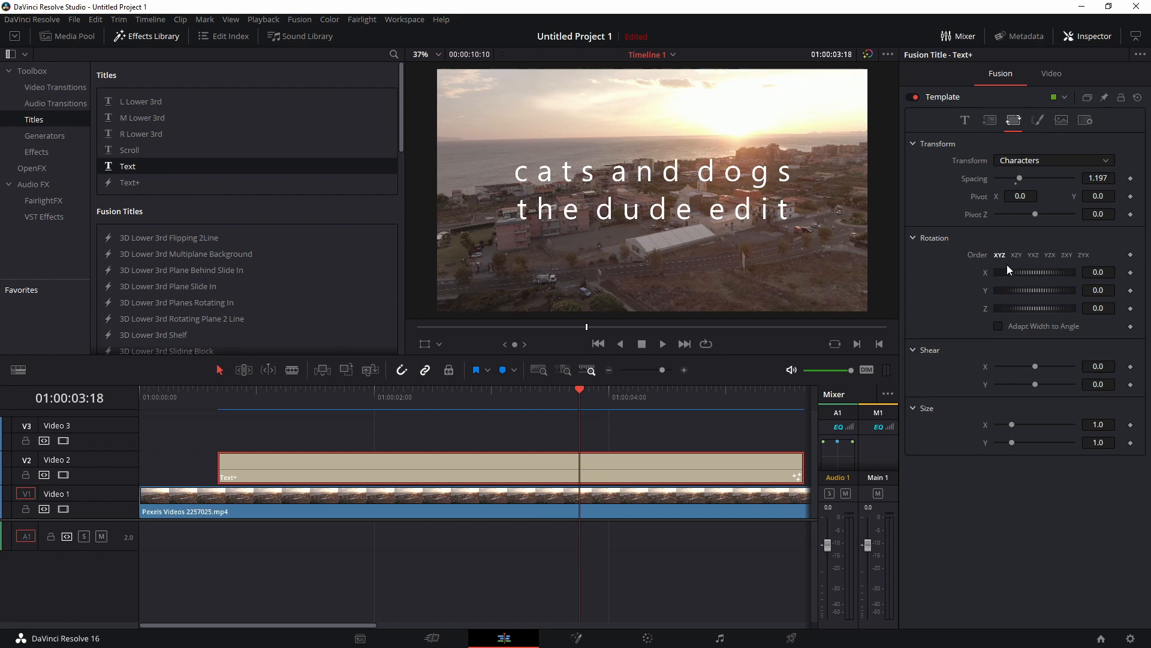
Try rotating the title's characters about X, reset that rotation, and switch the transform target to Words
left_click_drag(1007, 269, 1084, 283)
left_click(1036, 278)
left_click(1027, 160)
left_click(1025, 189)
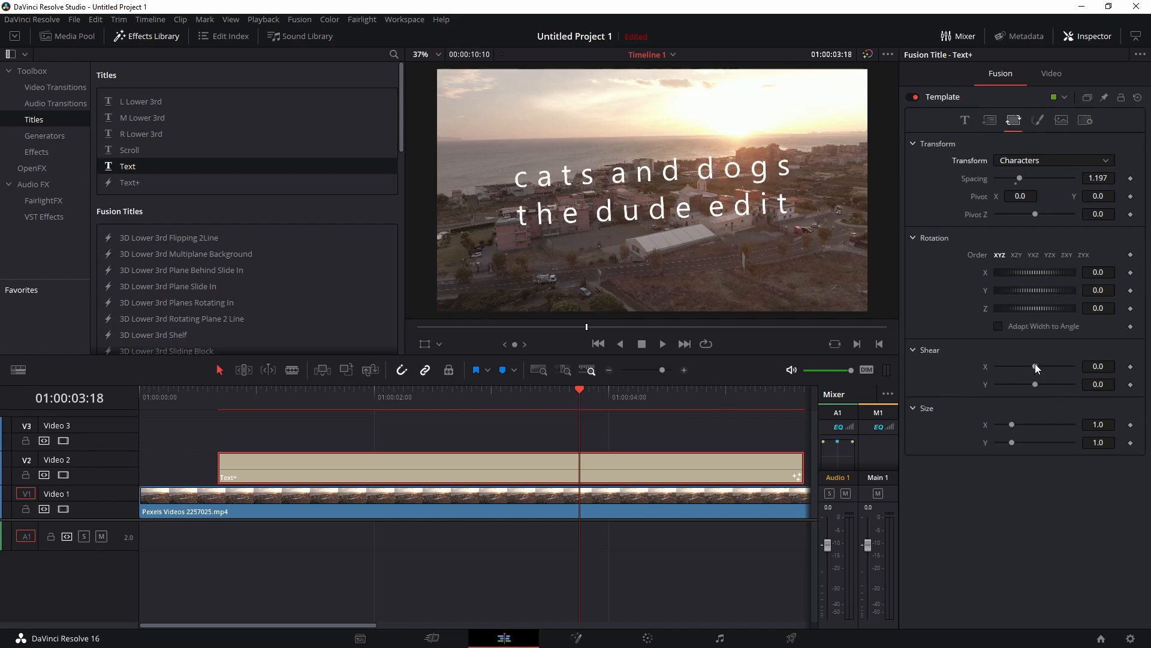
Try shearing the characters and enlarging them to size X 1.614 and Y 1.929, and reset both sizes to 1.0
mouse_move(1035, 363)
left_mouse_down()
mouse_move(1055, 364)
mouse_move(1002, 368)
mouse_move(1052, 372)
mouse_move(1036, 367)
left_mouse_up()
left_click_drag(1011, 426, 1027, 442)
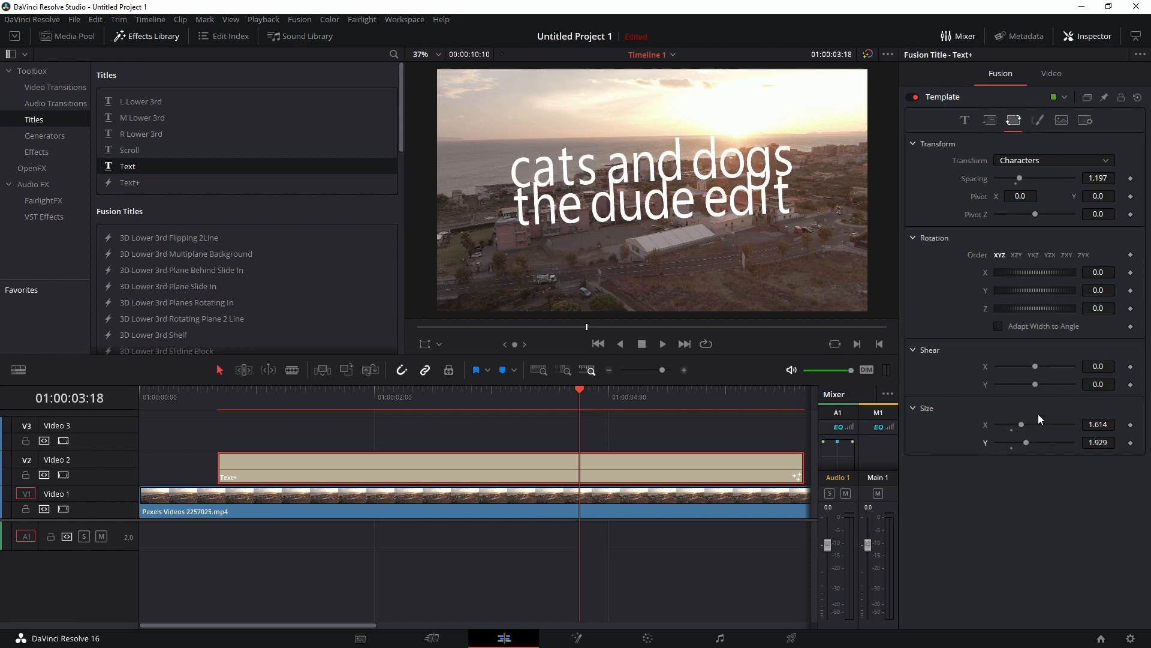
left_click(1013, 431)
left_click(1010, 446)
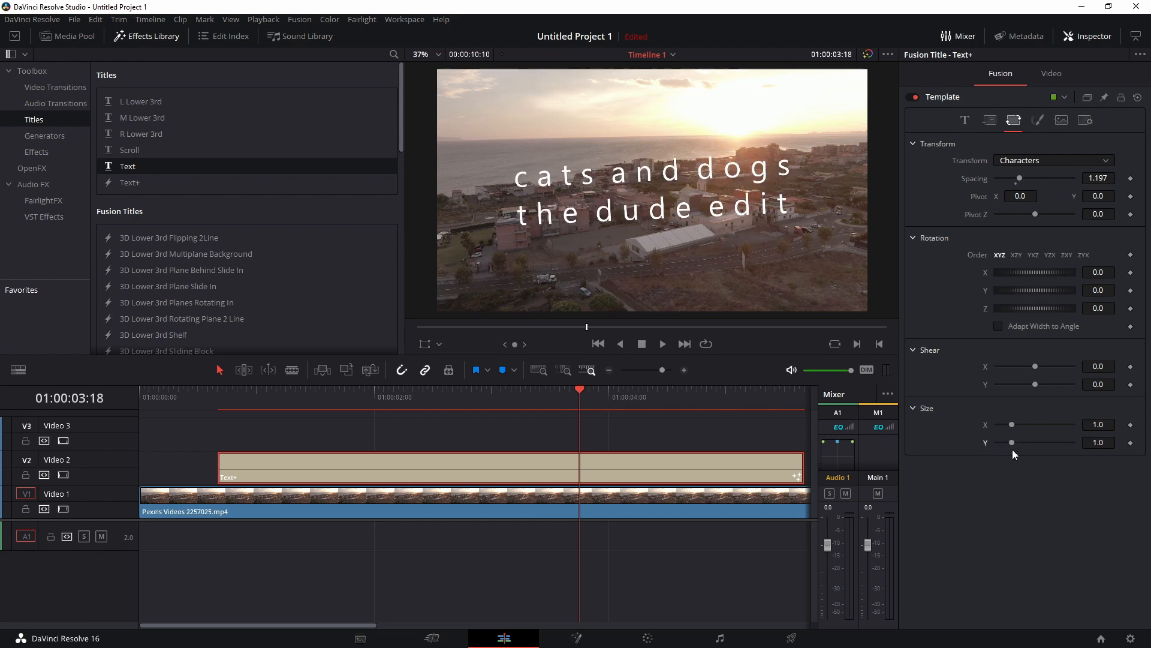
left_click_drag(1015, 423, 991, 425)
left_click(1011, 430)
Keyframe the characters' Y rotation at 0.0, and add a second keyframe of 360 further along the title clip
left_click(570, 393)
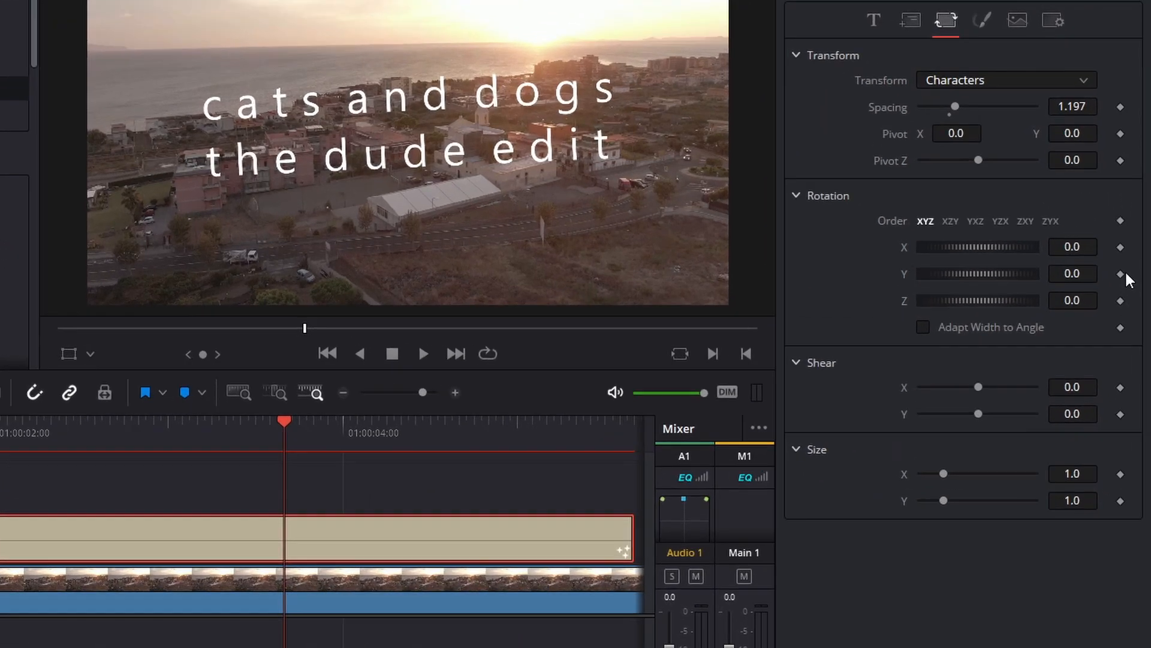
left_click(1131, 290)
left_click_drag(292, 422, 319, 418)
double_click(1072, 273)
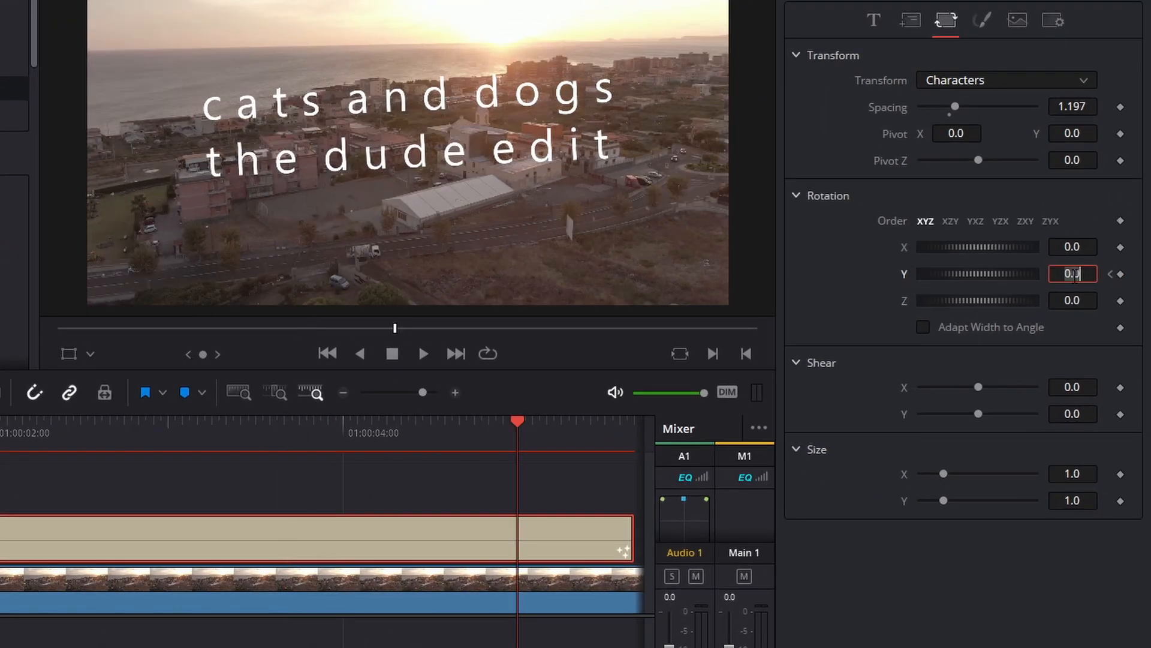
type("360")
key("Return")
Switch the transform target to Words, set the words' keyframed Y rotation to 360, and scrub to 01:00:05:02
left_click(987, 86)
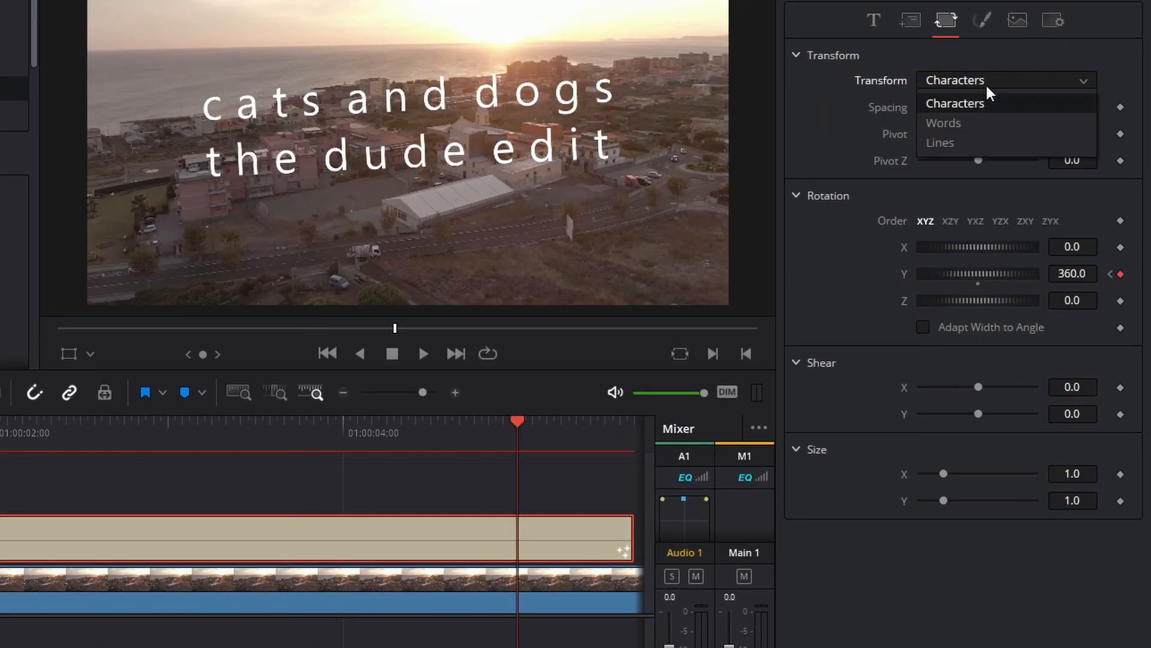
left_click(944, 123)
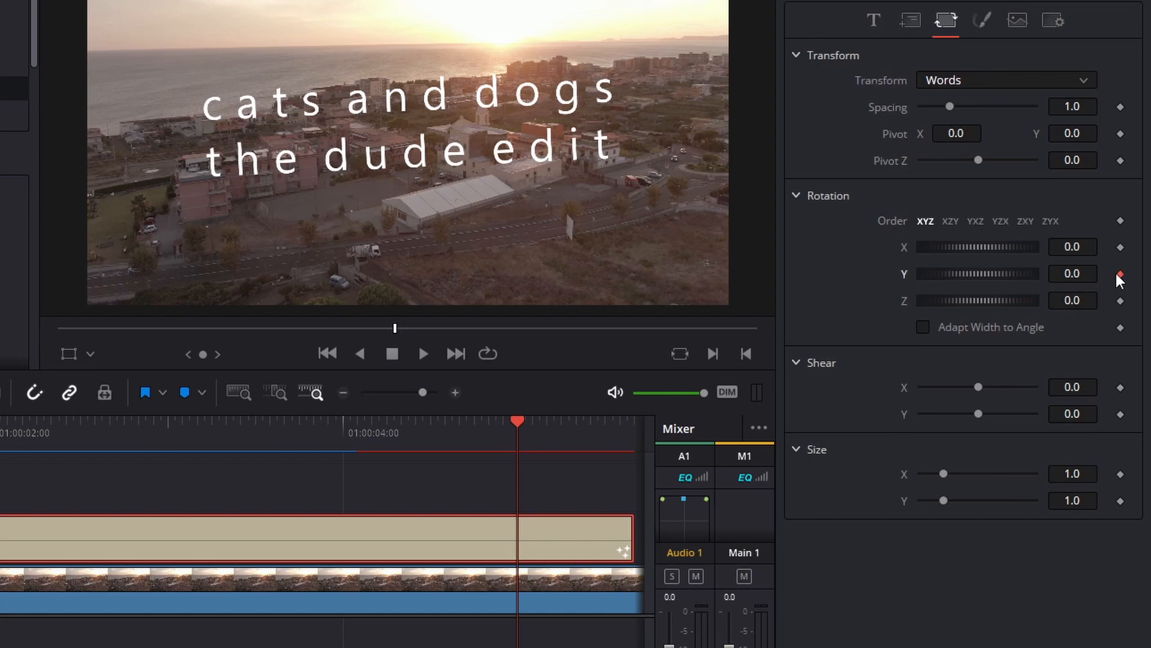
left_click_drag(1091, 274, 1086, 274)
double_click(1086, 274)
type("360")
key("Tab")
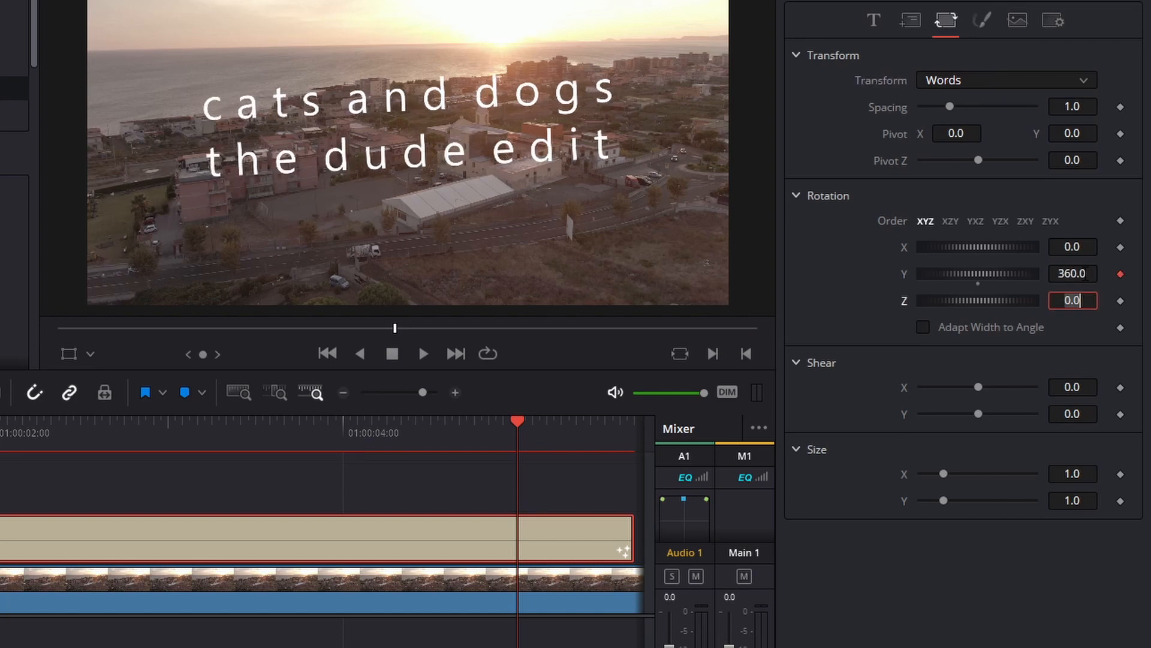
left_click_drag(517, 422, 735, 391)
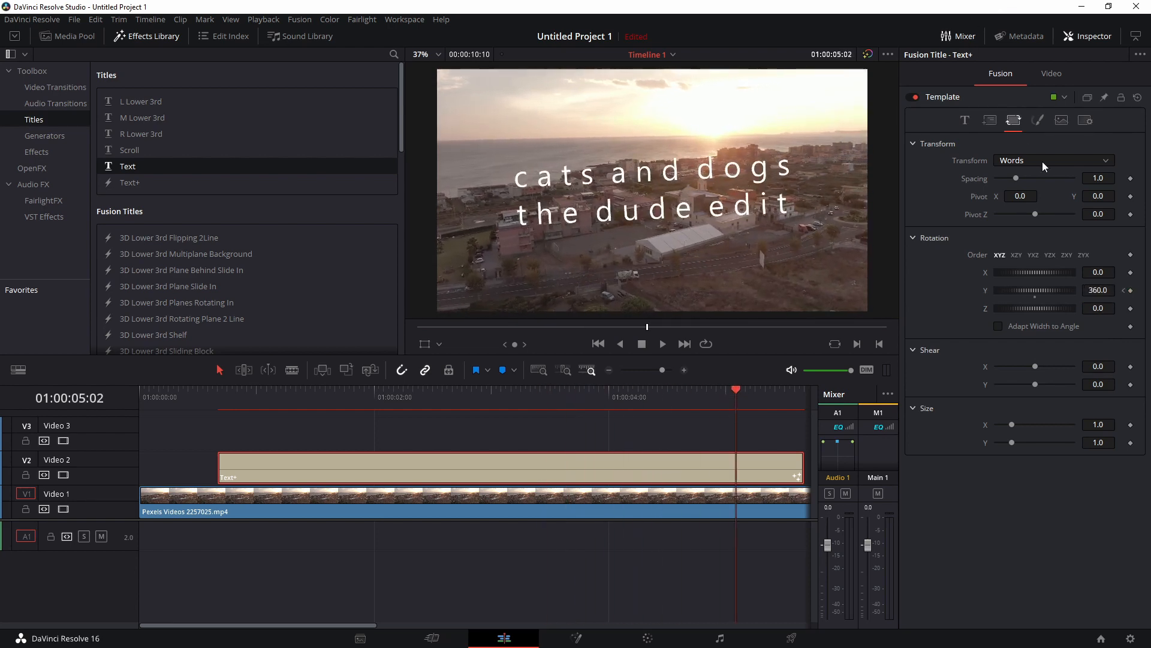
Open the title's shading settings and look through the list of shading elements, leaving element 1 selected
left_click(1038, 120)
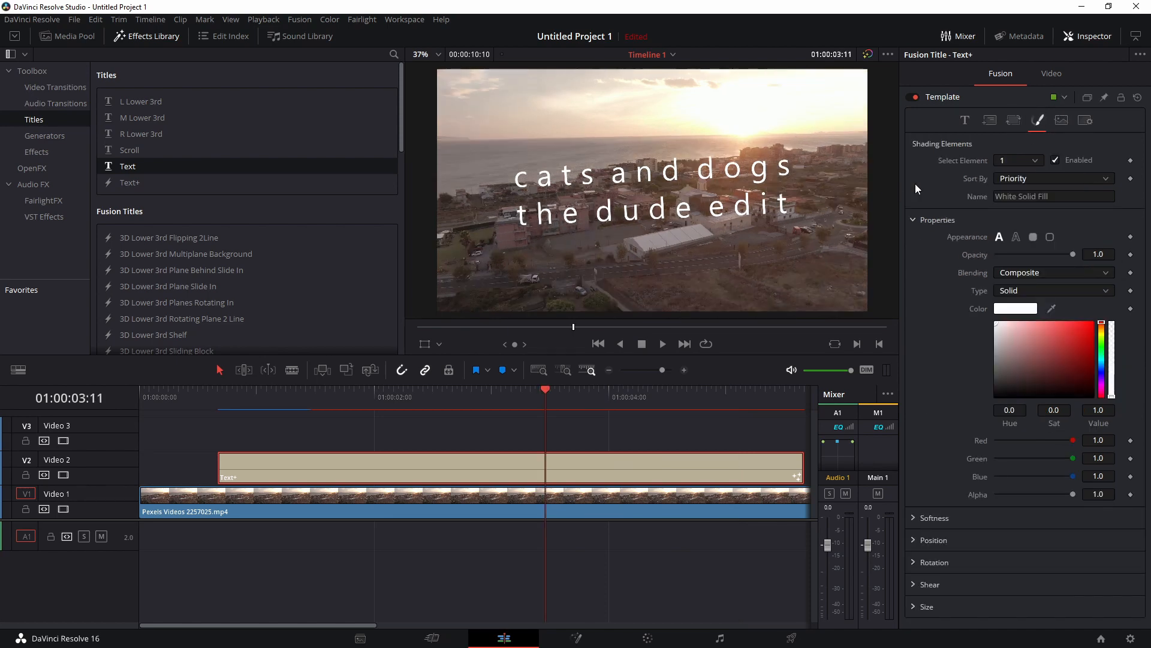
left_click(1036, 161)
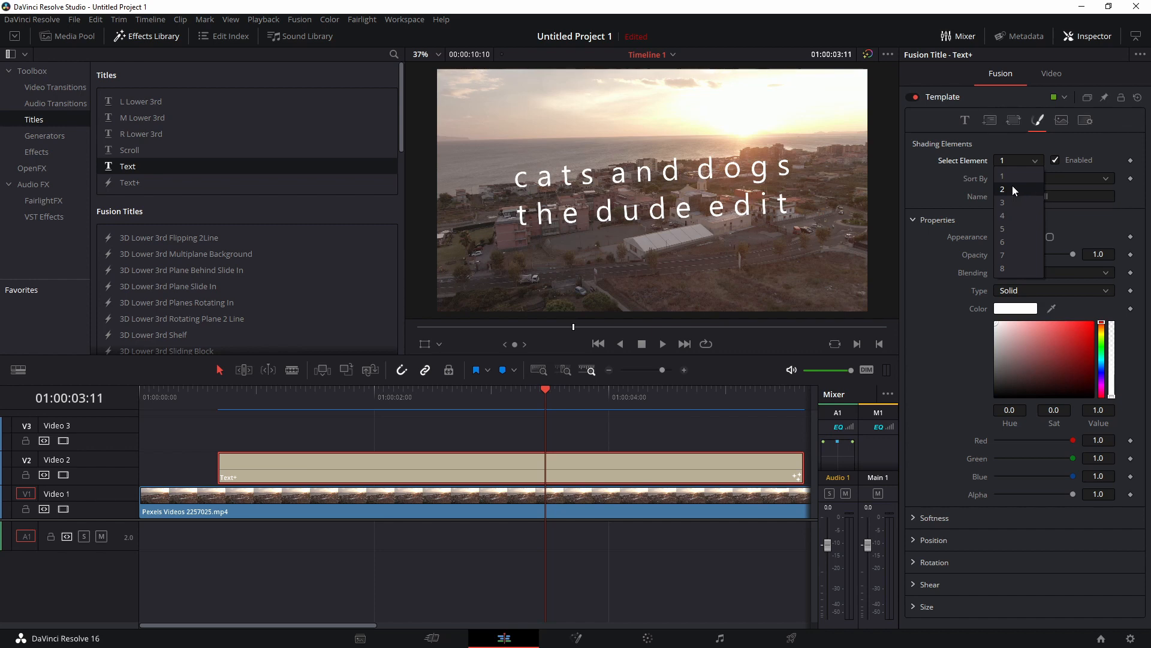
left_click(927, 187)
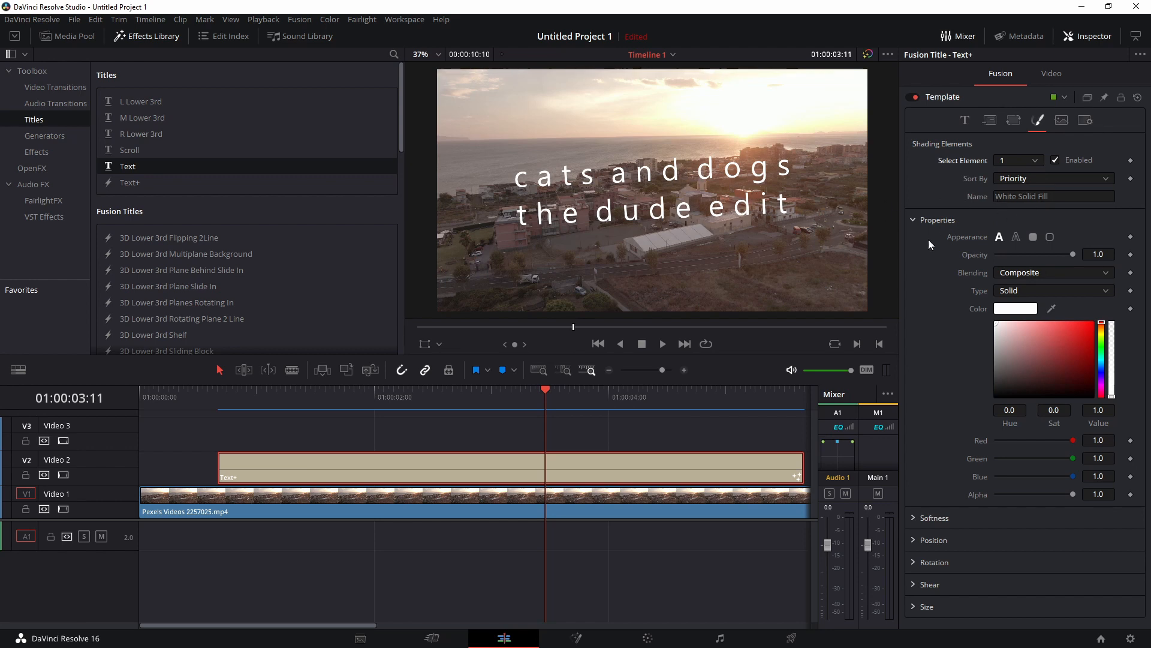
Enable shading elements 2 and 3 to give the title a red outline and a black shadow
left_click(1021, 161)
left_click(1009, 177)
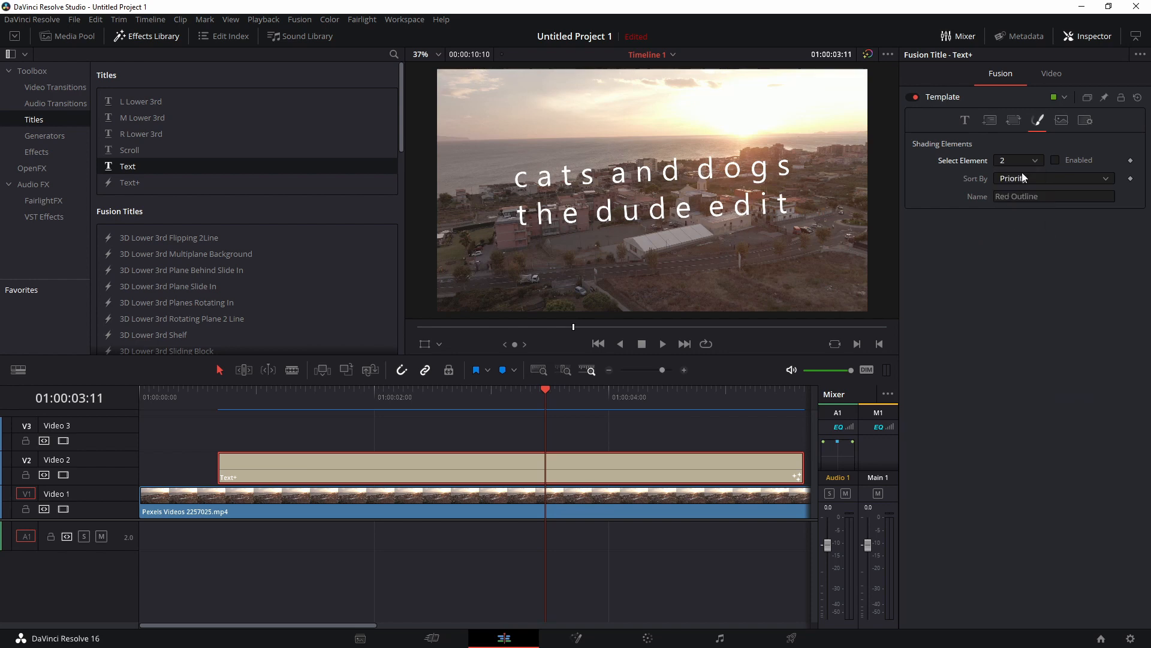
left_click(1055, 160)
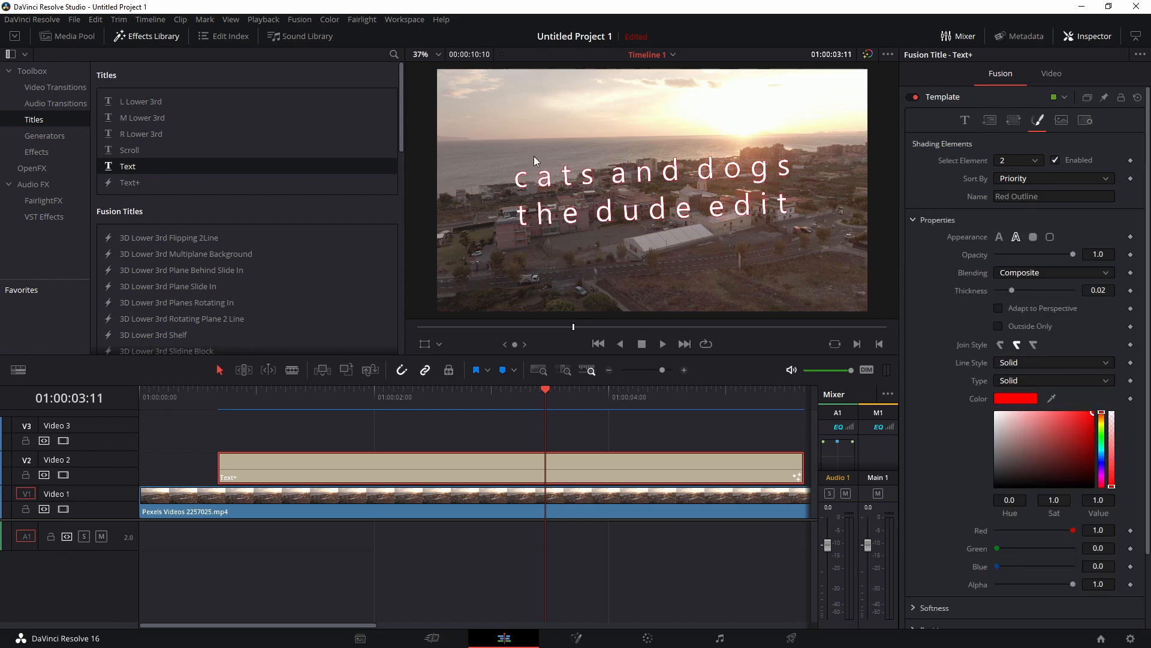
scroll(673, 209, "up", 1)
left_click(1019, 161)
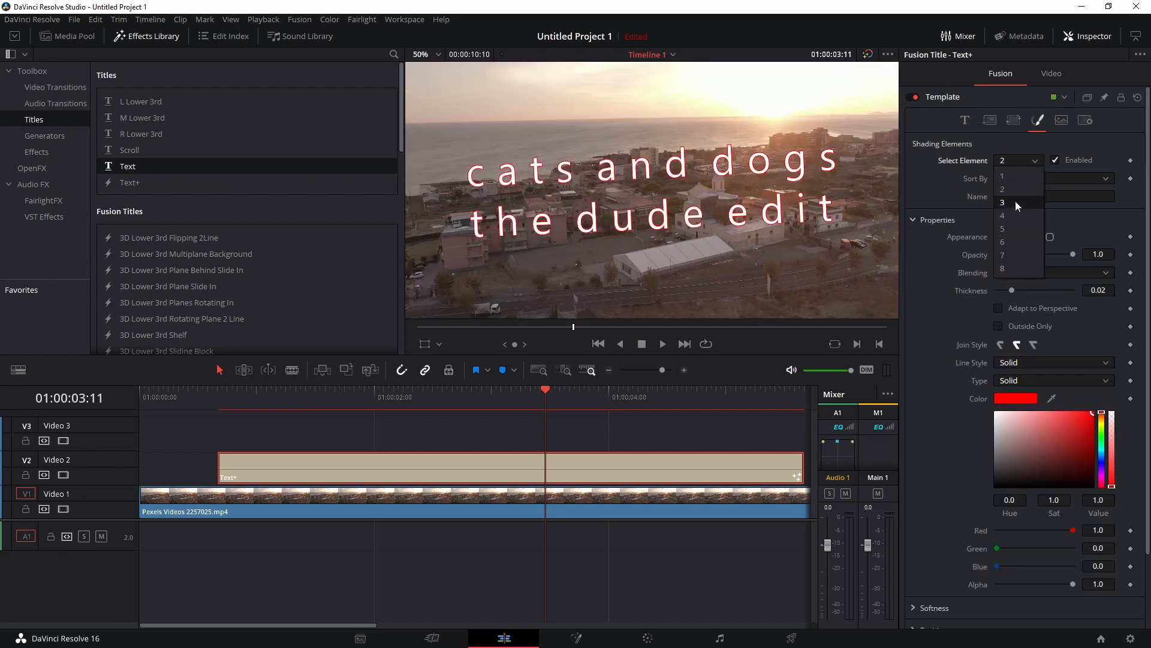
left_click(1013, 202)
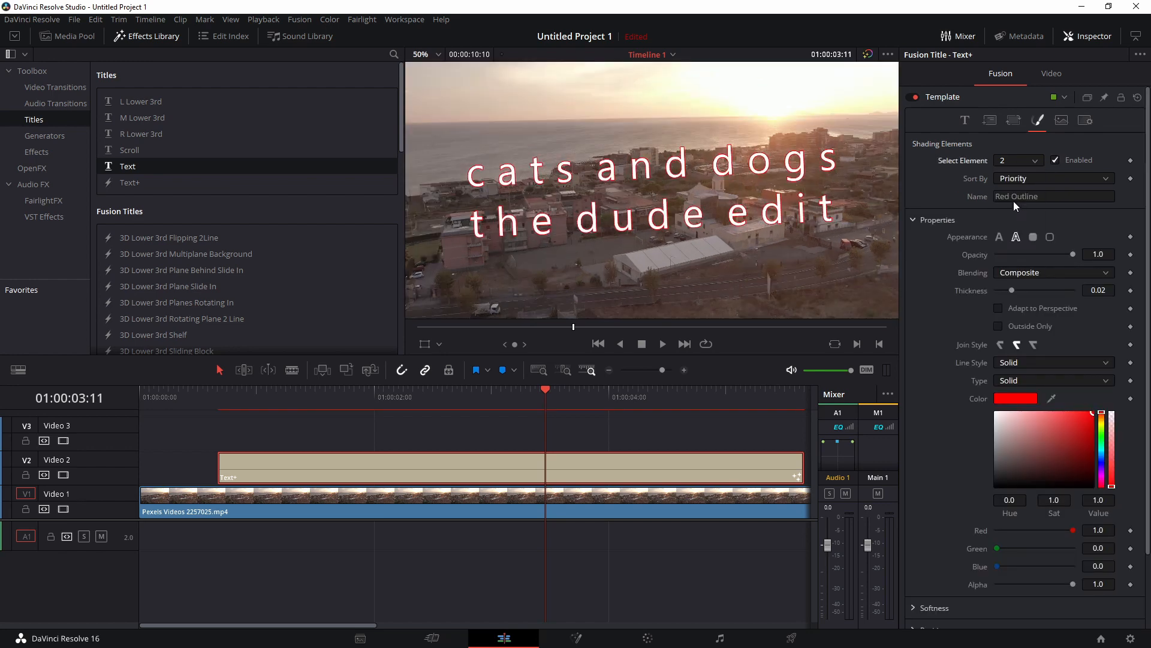
left_click(1055, 160)
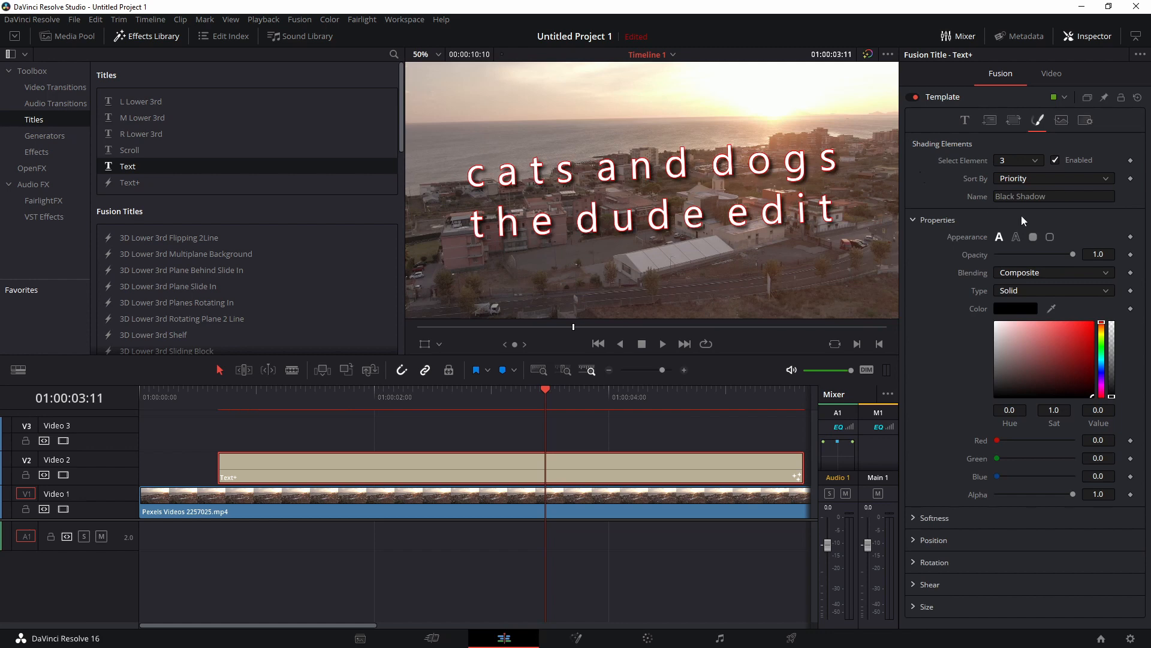
Enable shading element 4, the blue border, and shading element 5
left_click(1019, 160)
left_click(1005, 218)
left_click(1054, 160)
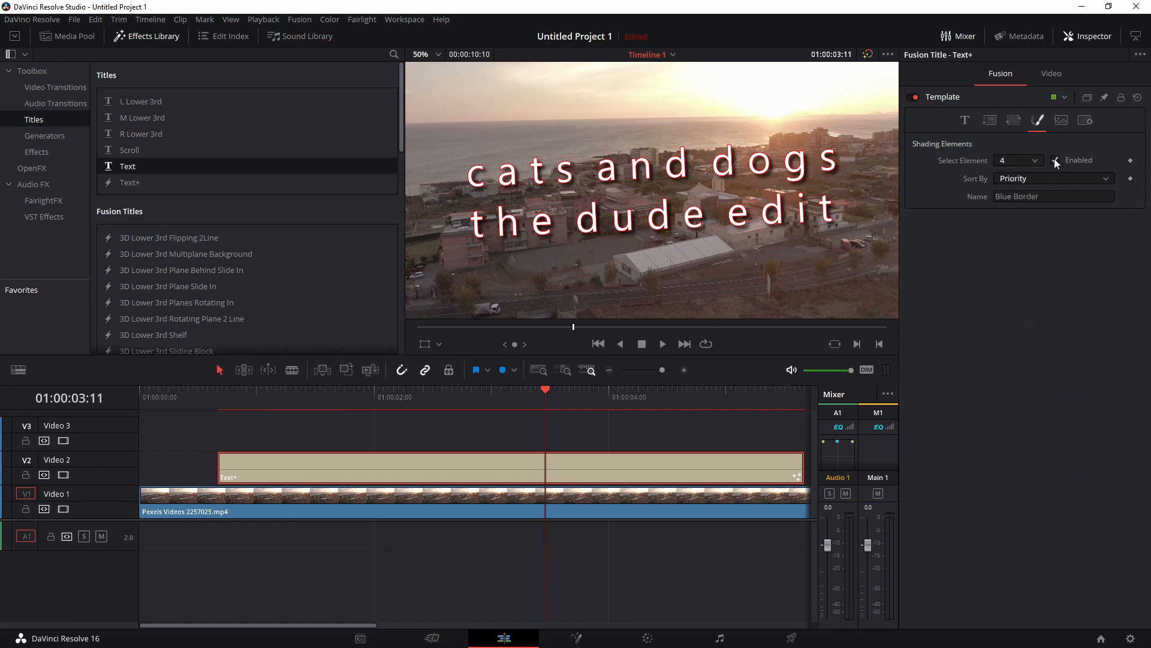
left_click(1010, 159)
left_click(1005, 229)
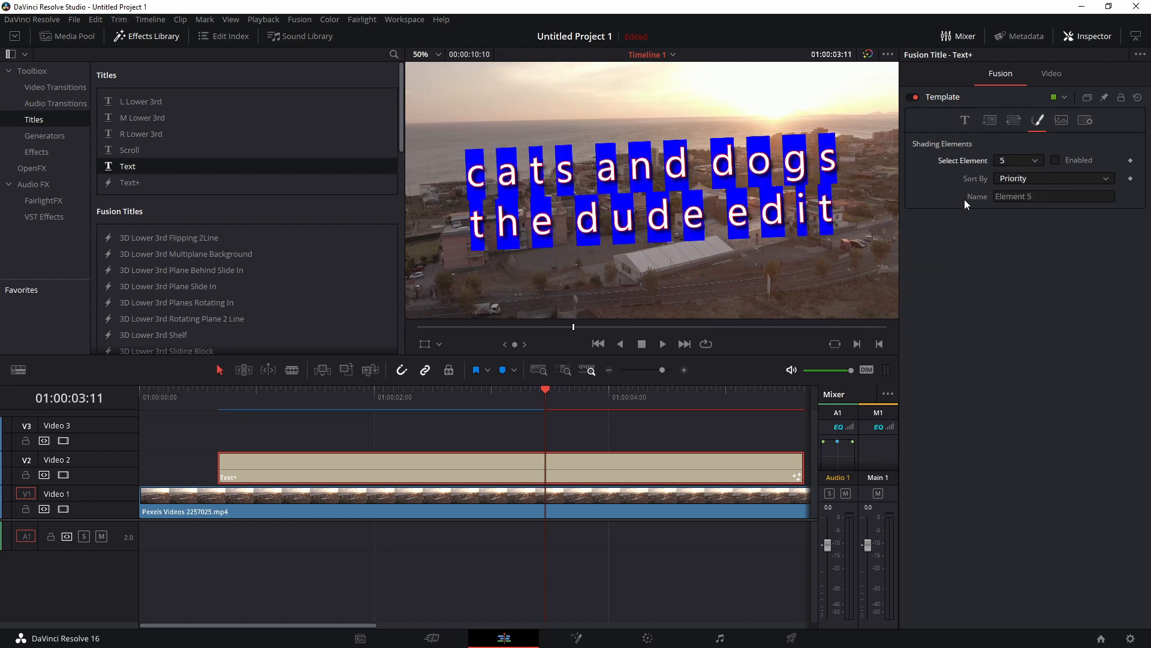
left_click(1056, 159)
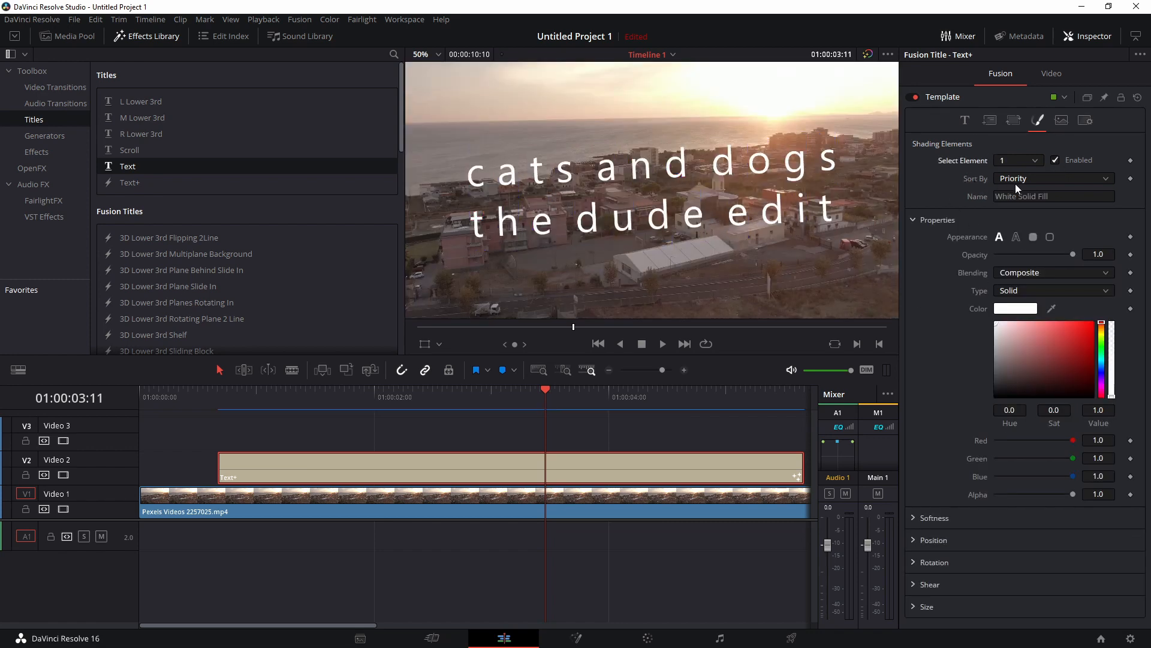
Try the text outline, border fill and border outline appearances on shading element 1, and return it to text fill
left_click_drag(1060, 197, 908, 200)
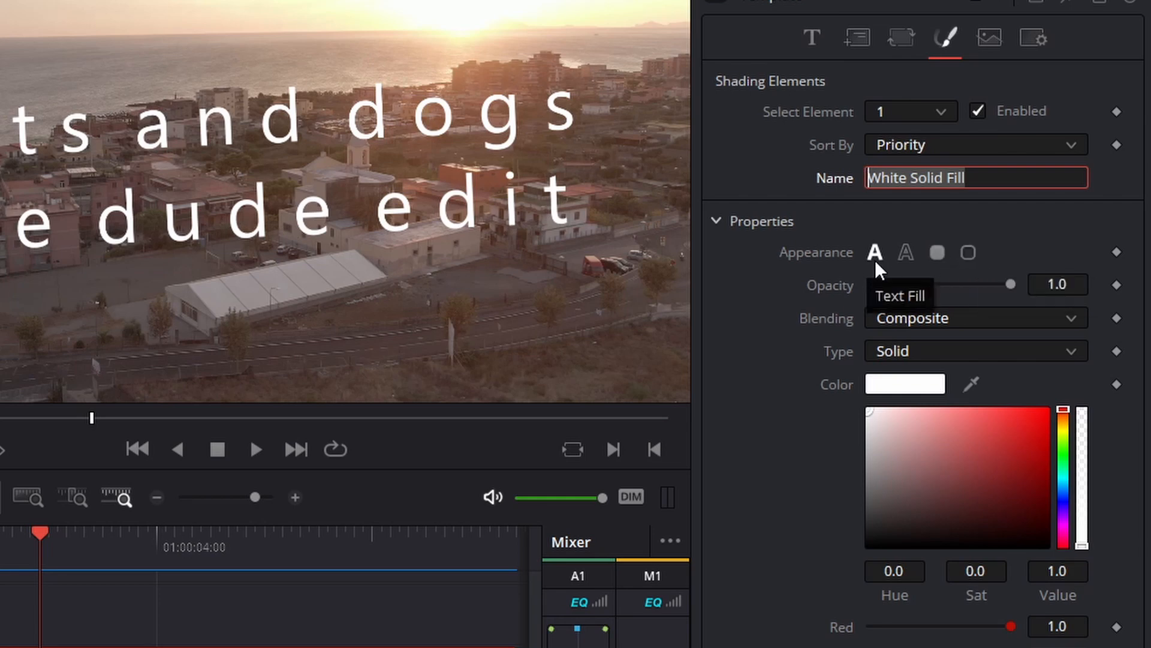
left_click(905, 256)
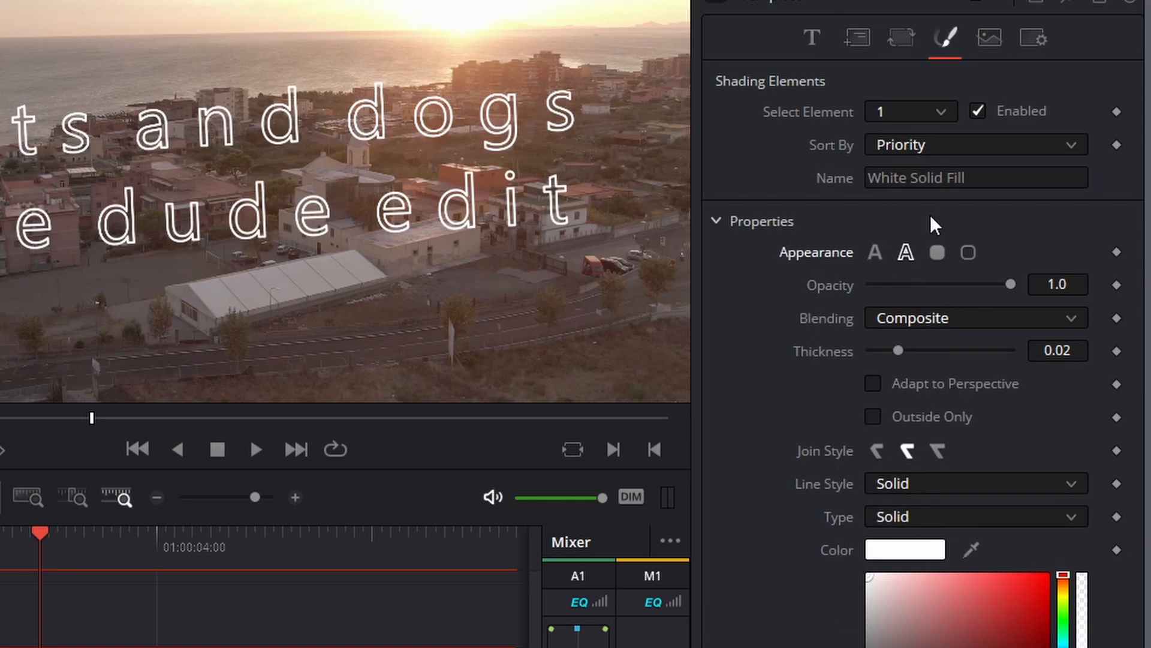
left_click(937, 256)
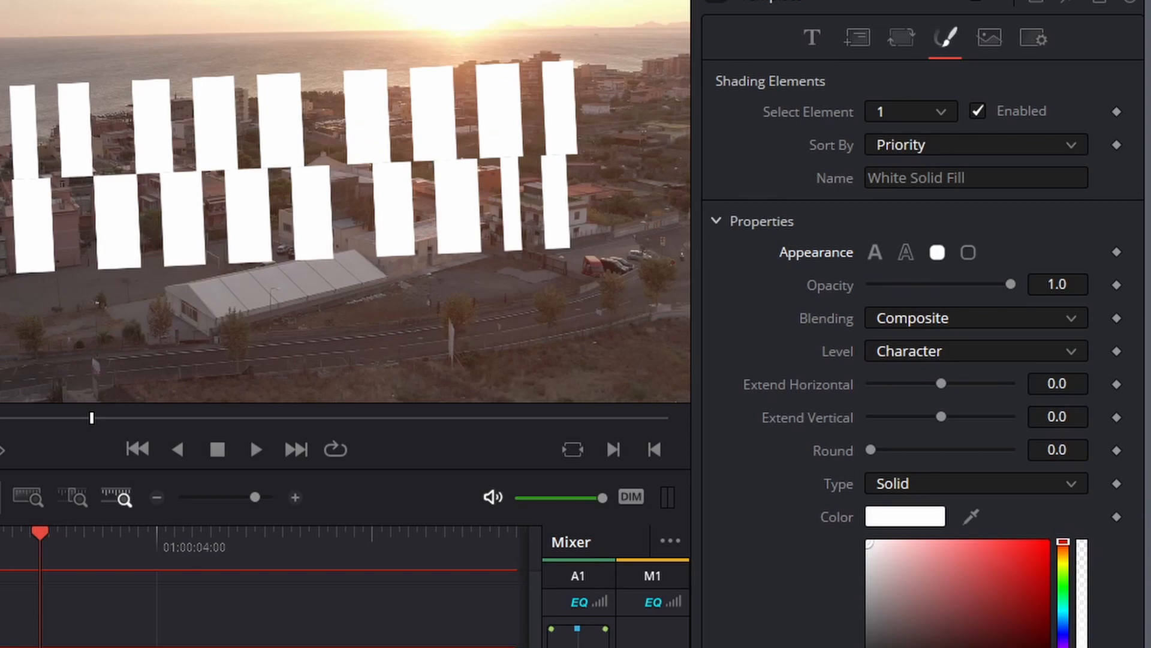
left_click(971, 254)
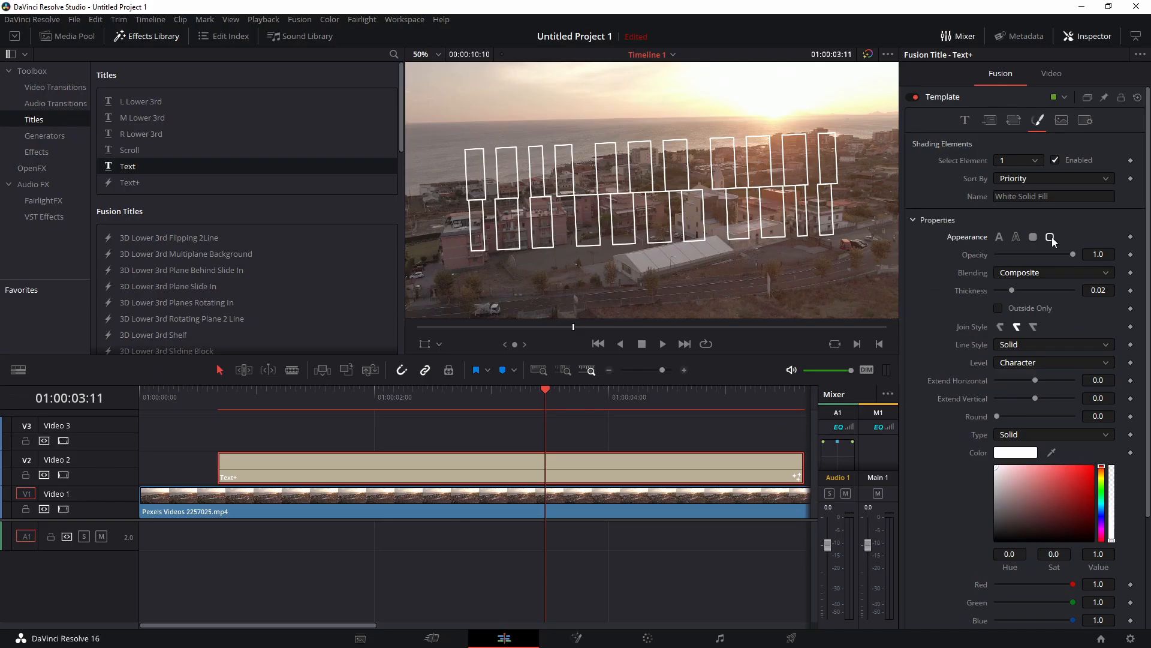
left_click(999, 237)
Examine the white fill's opacity, blending and type options, leaving opacity at 1.0, blending on Composite and type on Solid
mouse_move(1073, 254)
left_mouse_down()
mouse_move(1003, 254)
mouse_move(1076, 256)
left_mouse_up()
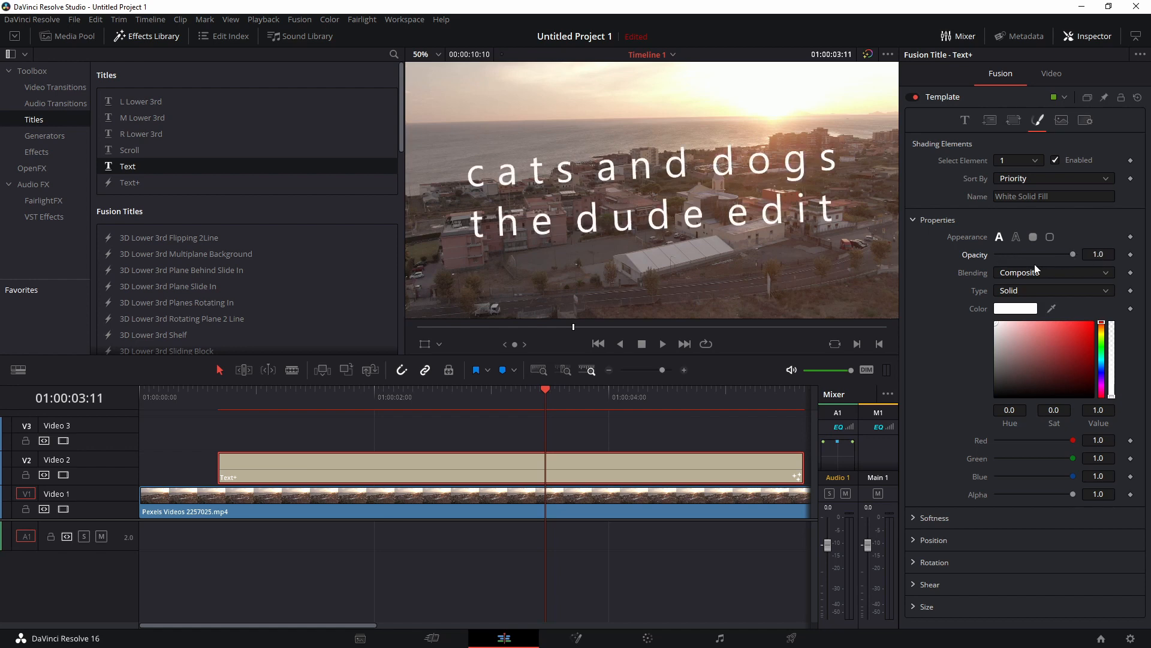
left_click(1023, 273)
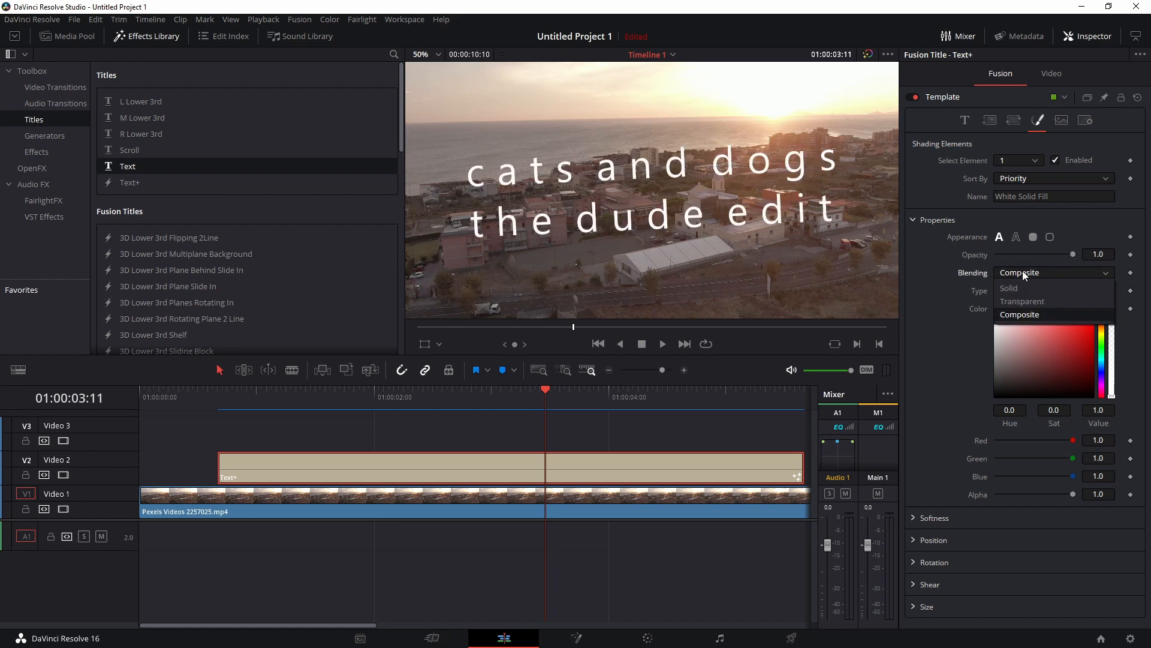
left_click(1016, 316)
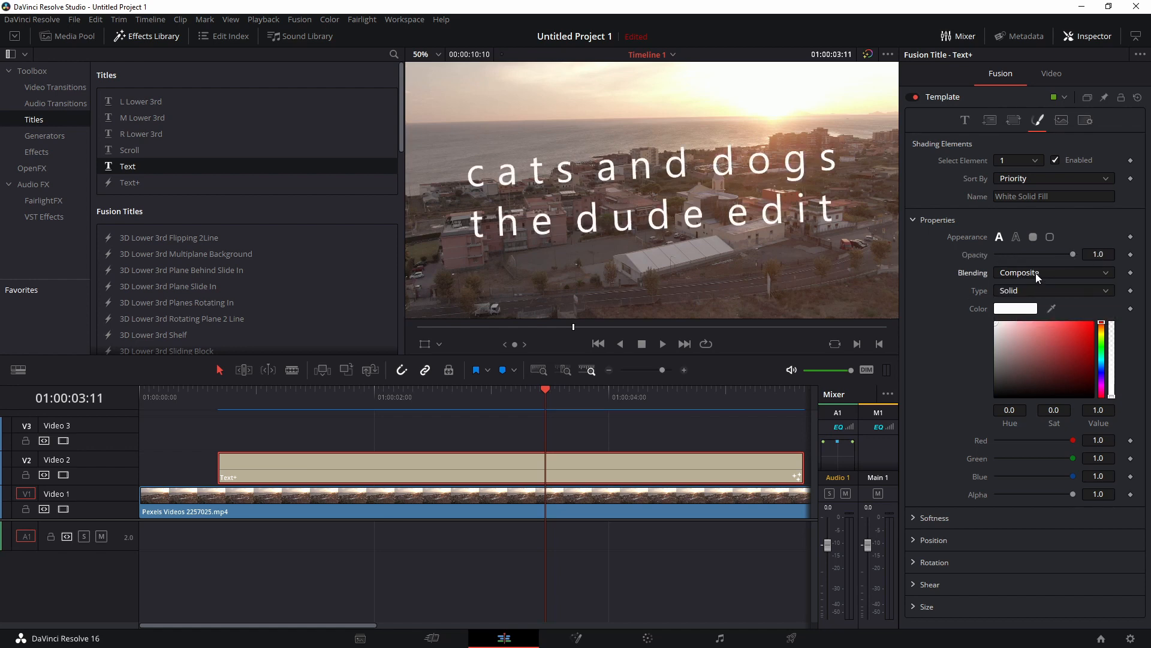
left_click(1041, 291)
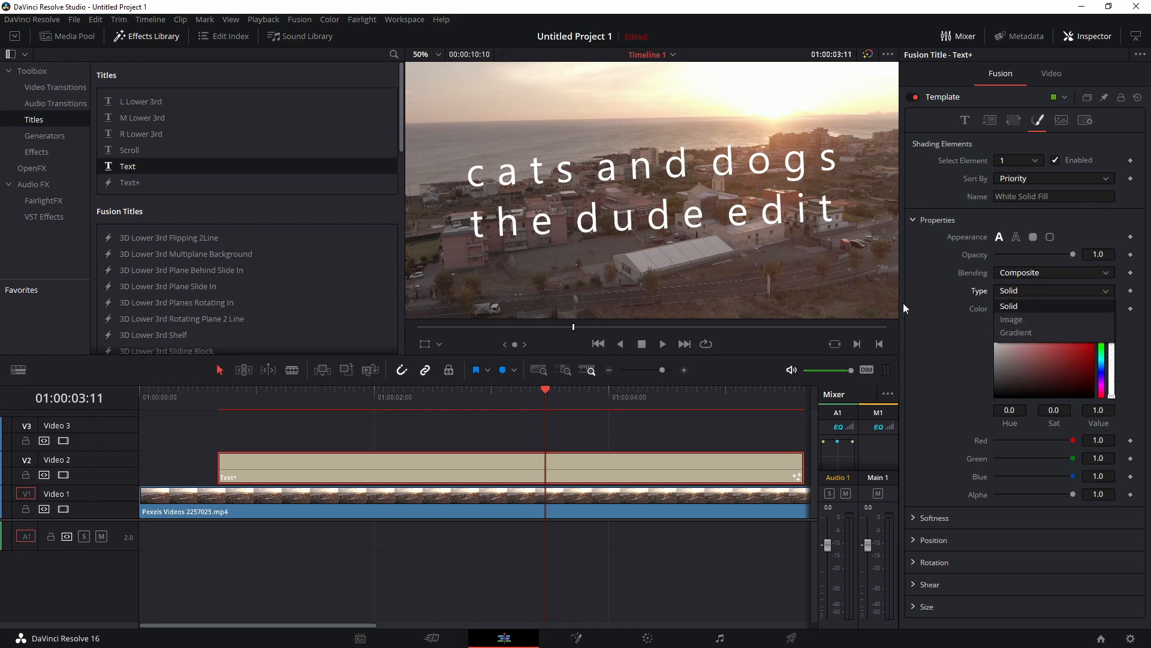
left_click(905, 304)
Set the fill type to Gradient and colour its end stop dark red, with saturation 0.813 and value 0.677
left_click(1027, 291)
left_click(1016, 332)
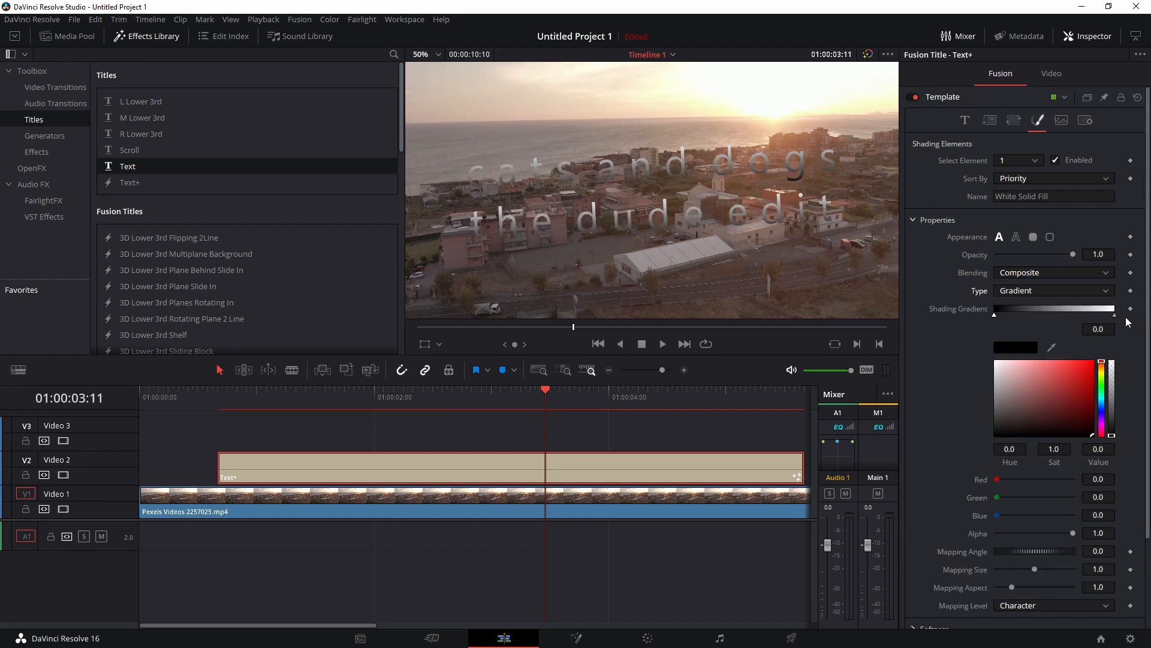
left_click(1115, 316)
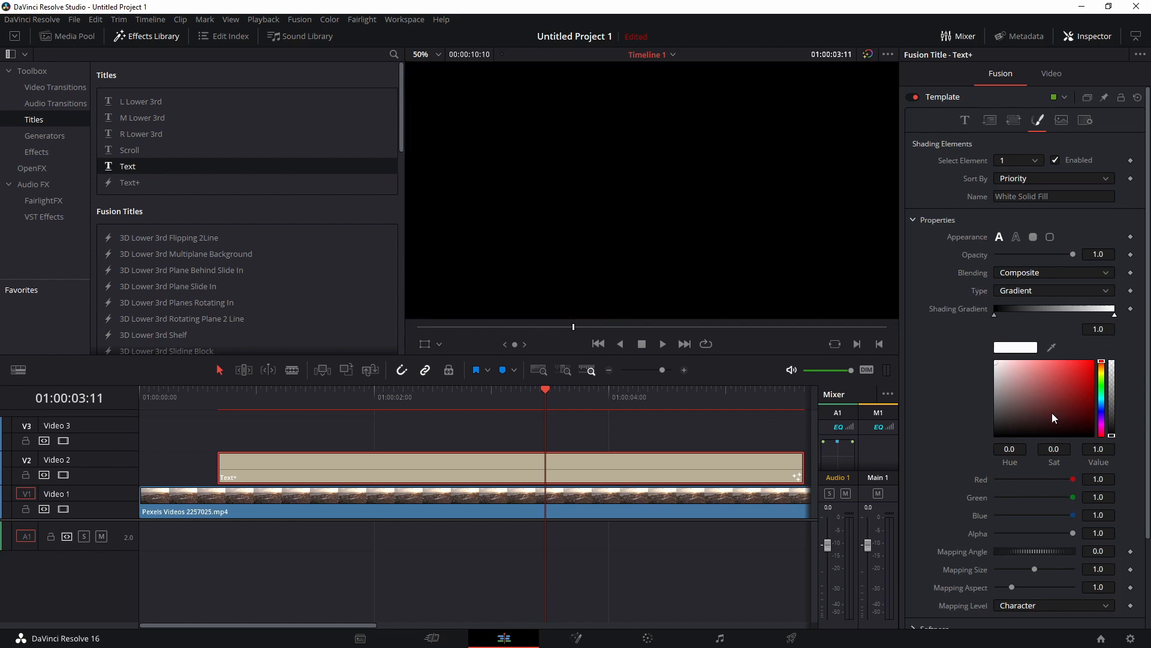
left_click(1074, 385)
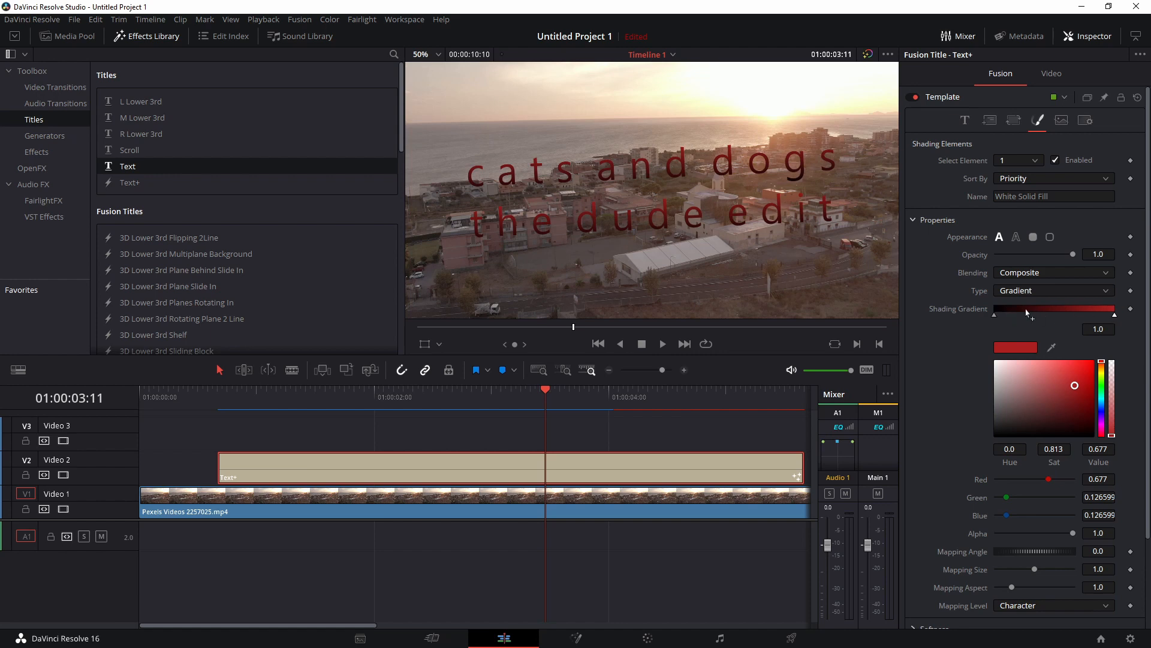
Add two gradient stops, a dark blue one at about 0.26 and a green one at about 0.69
left_click(1027, 314)
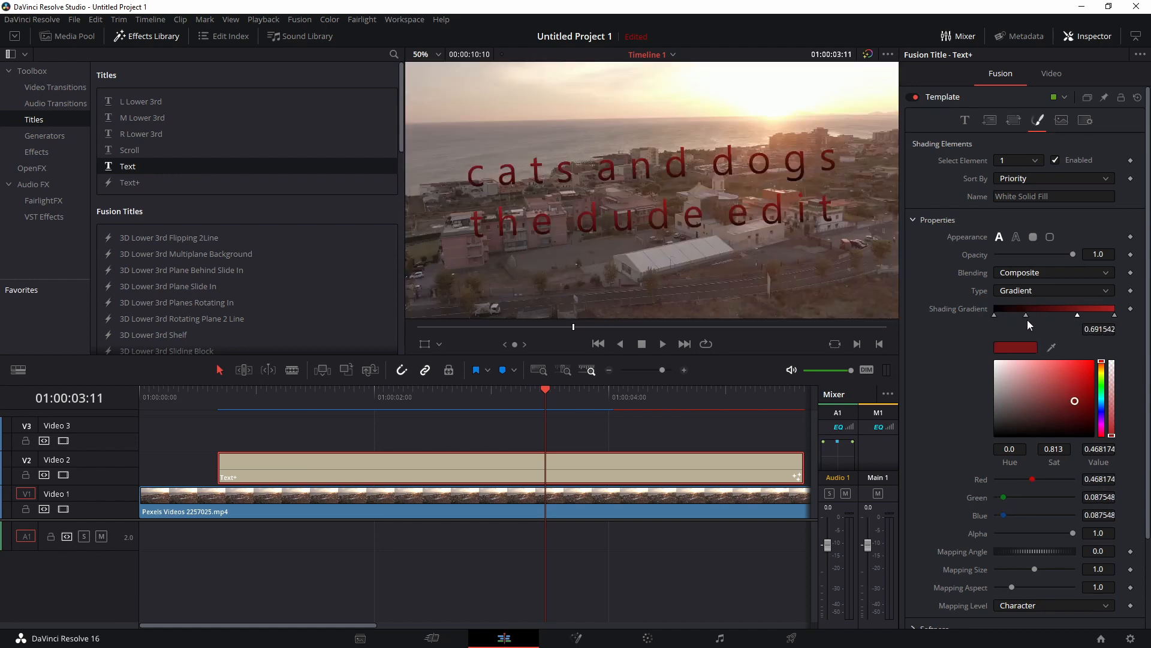
left_click(1104, 404)
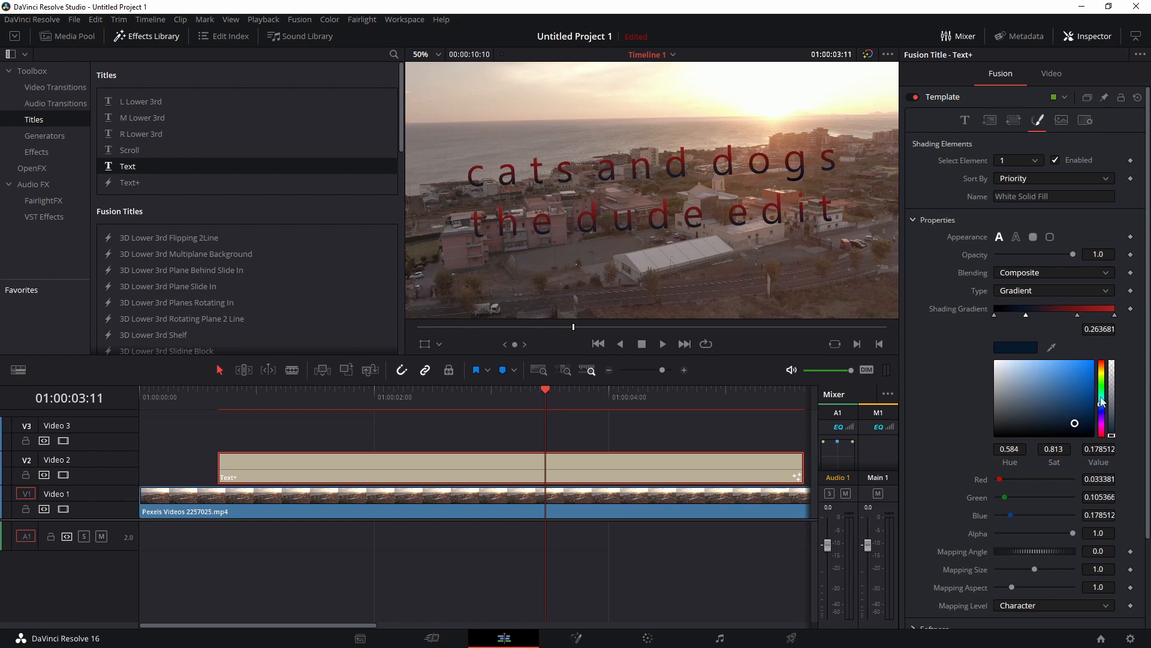
left_click(1078, 316)
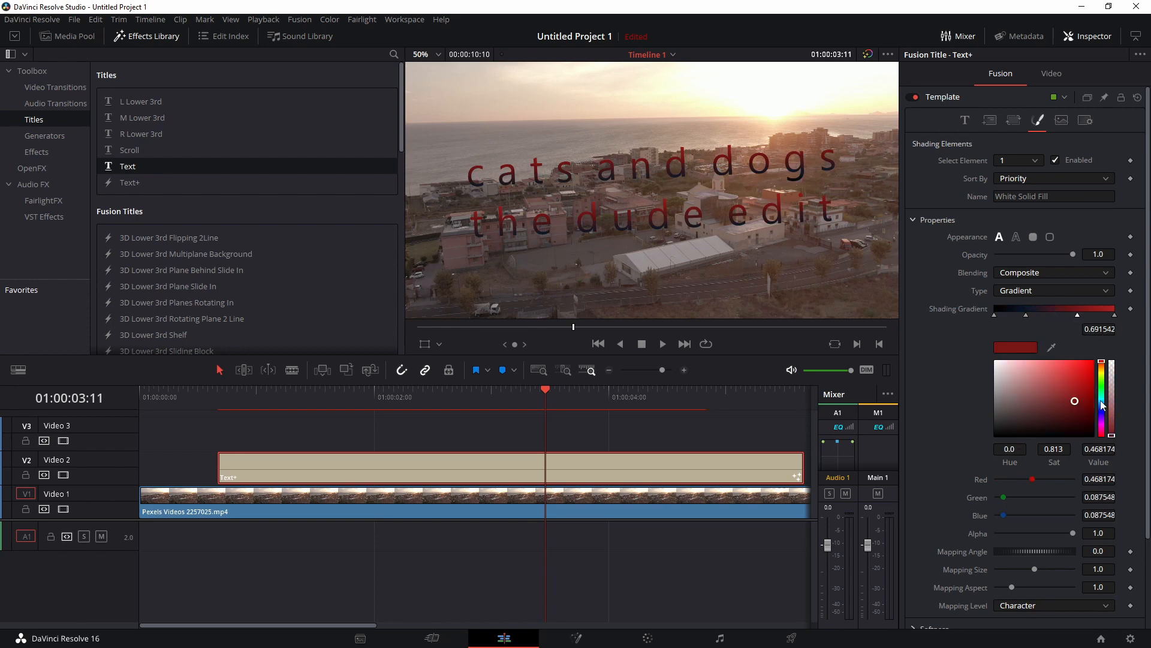
left_click(1104, 390)
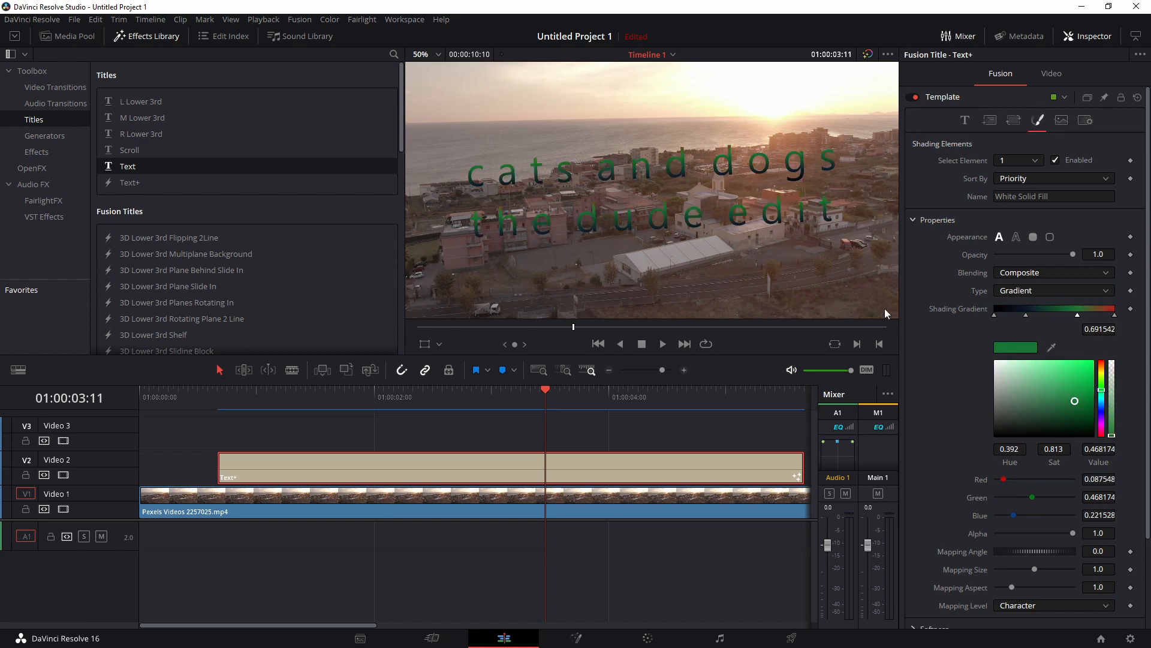
left_click_drag(1115, 315, 1120, 510)
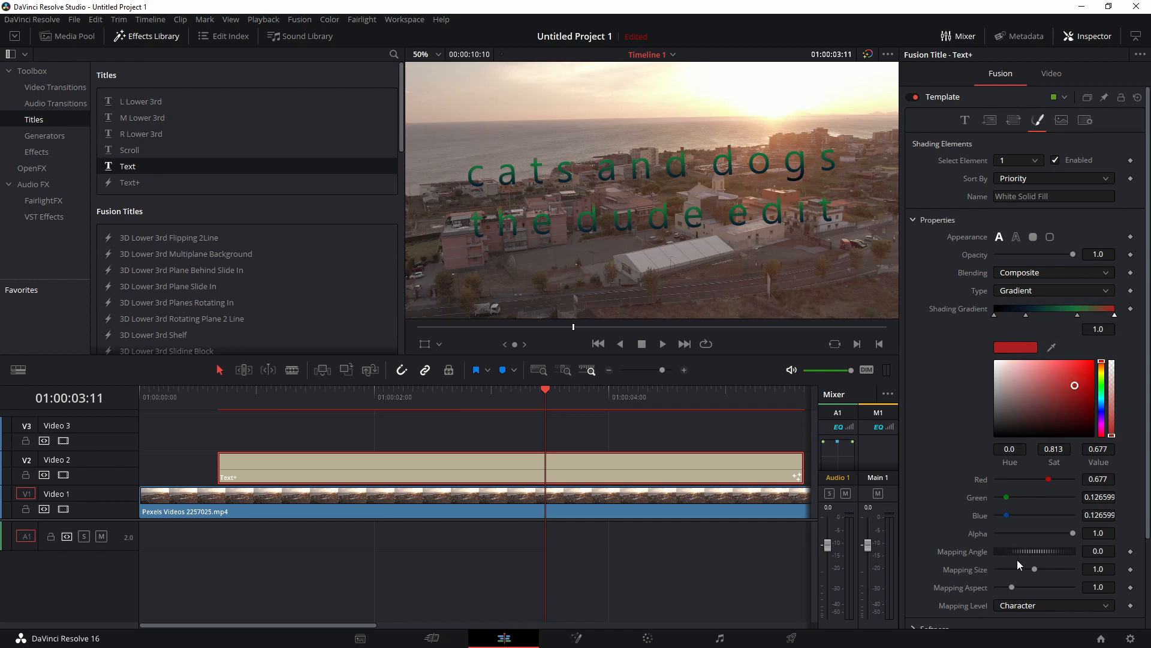
Reduce the gradient's mapping size to 0.457 and try changing its mapping aspect
scroll(1020, 556, "down", 3)
mouse_move(1034, 462)
left_mouse_down()
mouse_move(1005, 466)
mouse_move(1014, 466)
left_mouse_up()
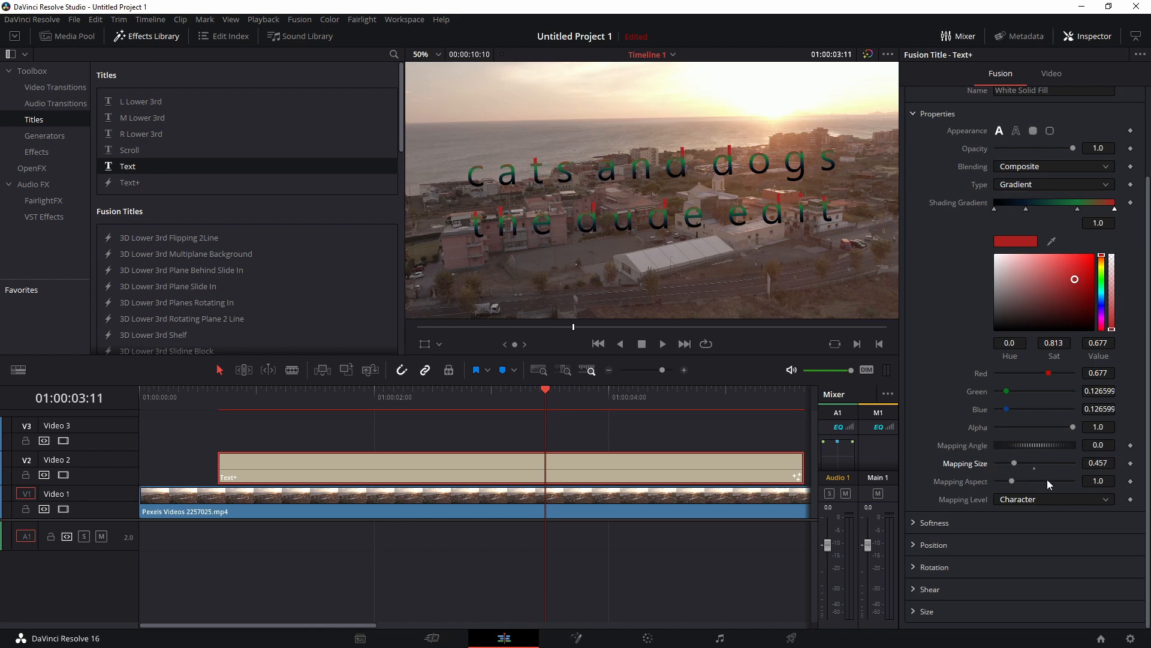
left_click_drag(1013, 480, 1035, 444)
left_click(1035, 451)
Set the gradient's mapping level to Full Image and reduce its mapping size to 0.236
left_click(1019, 500)
left_click(1019, 515)
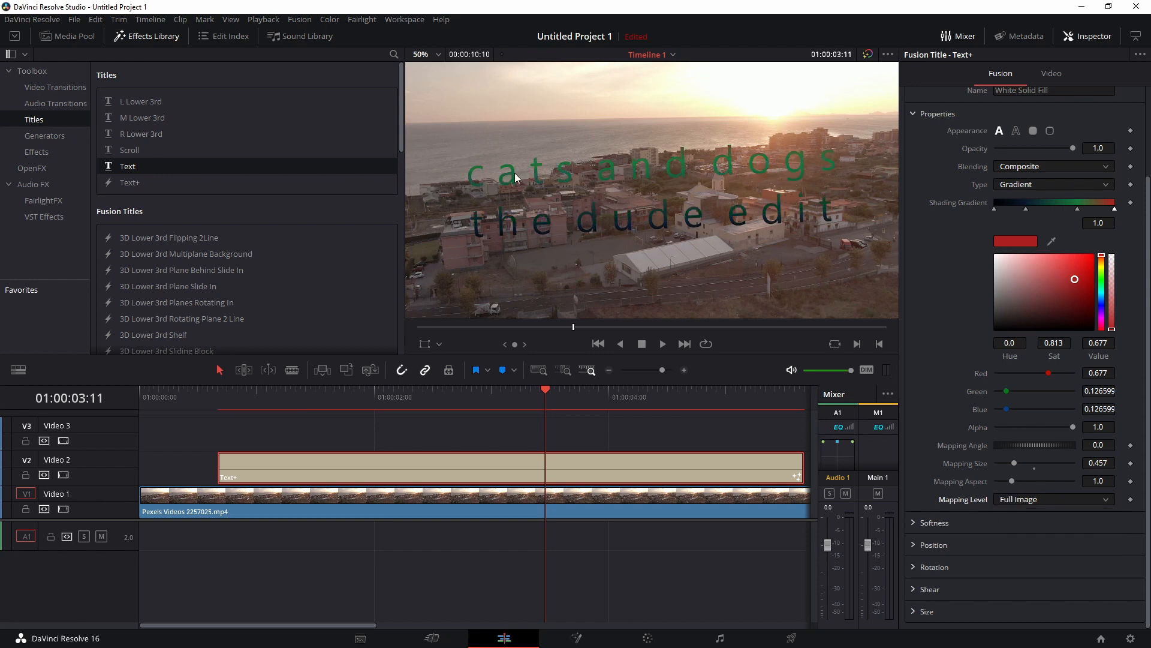
left_click_drag(1015, 462, 1006, 462)
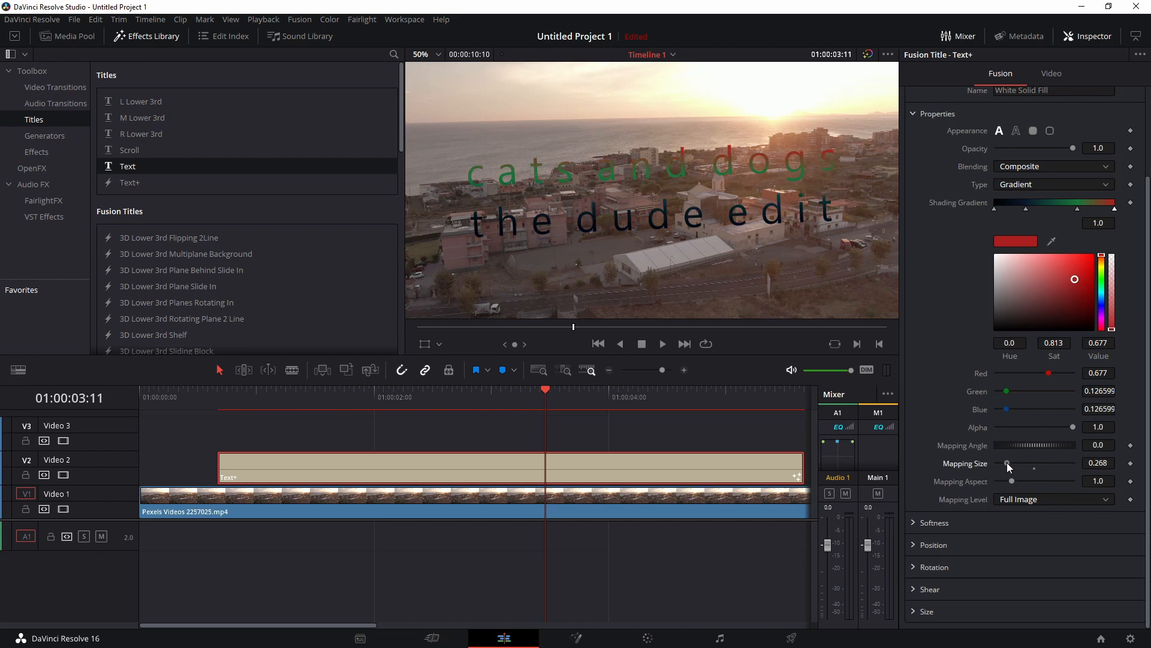
Try the Line mapping level, switch it to Character, and set the fill type back to Solid
left_click(1029, 498)
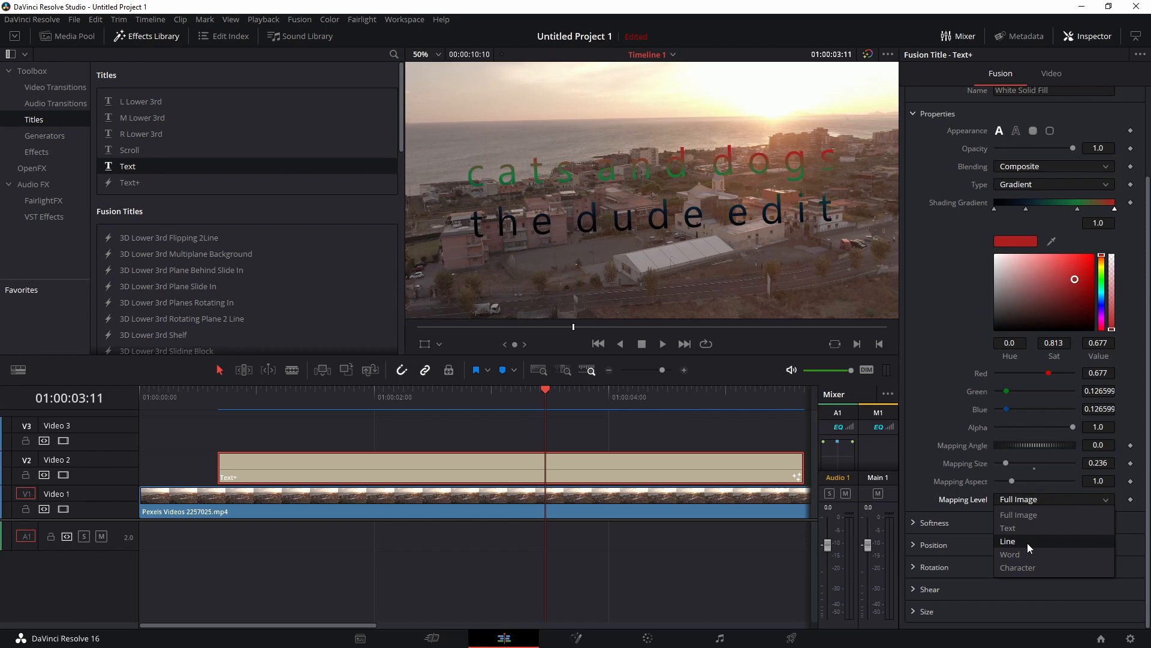
left_click(1019, 567)
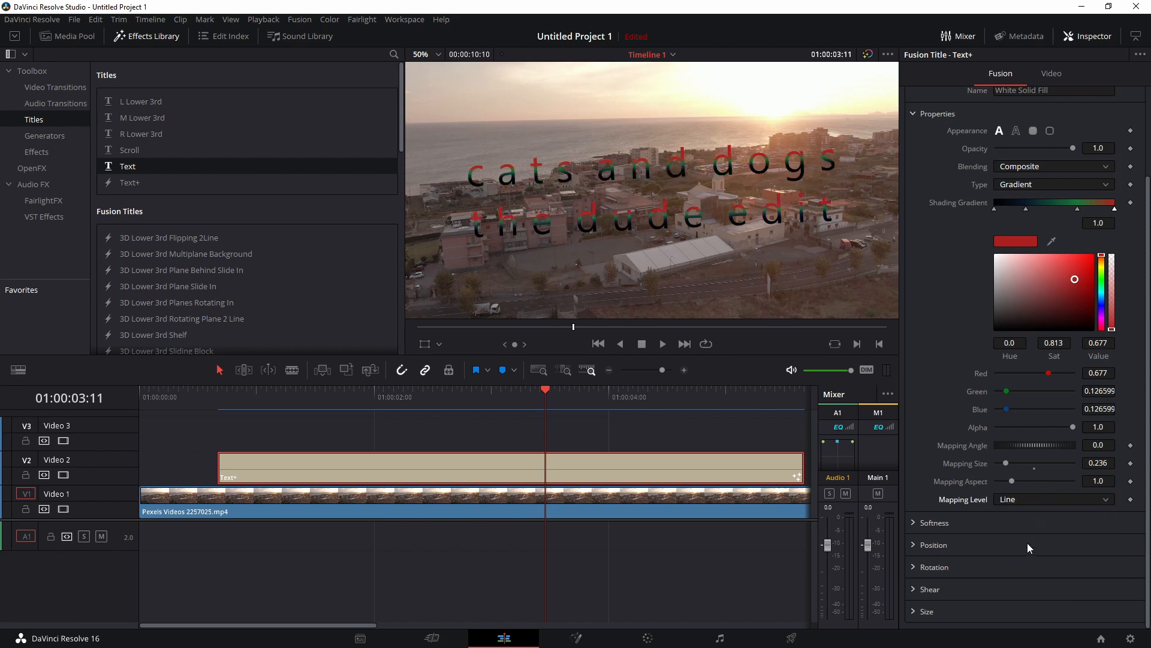
left_click(1034, 182)
left_click(1013, 199)
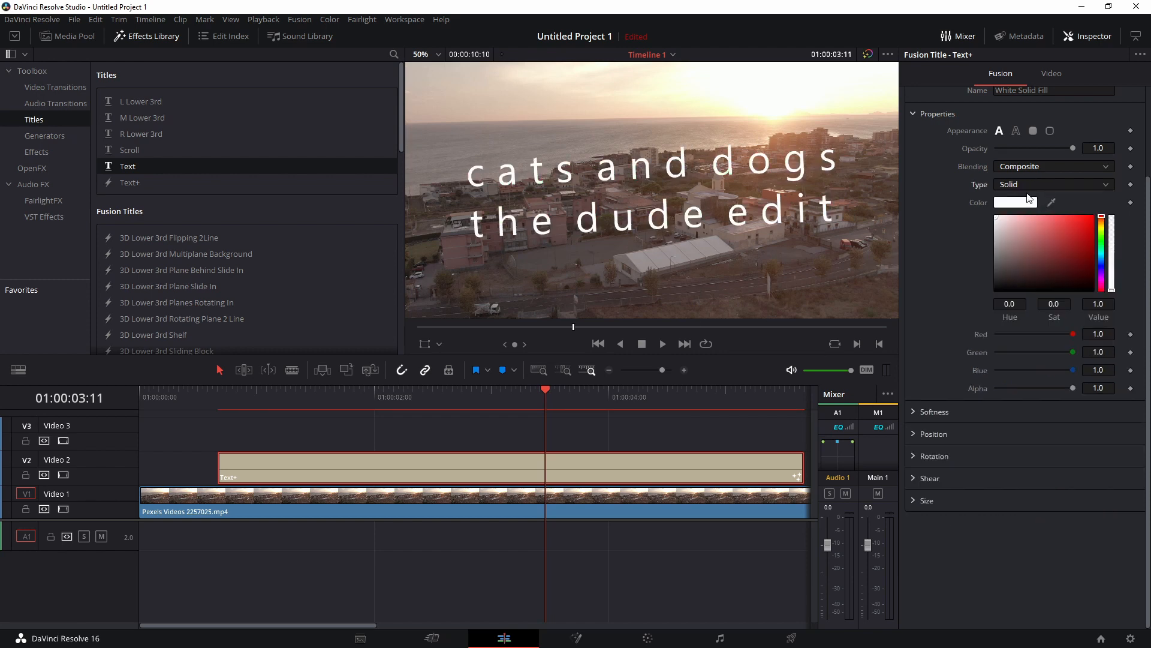
Set the fill type to Image and its image source to Clip
left_click(1028, 188)
left_click(1022, 213)
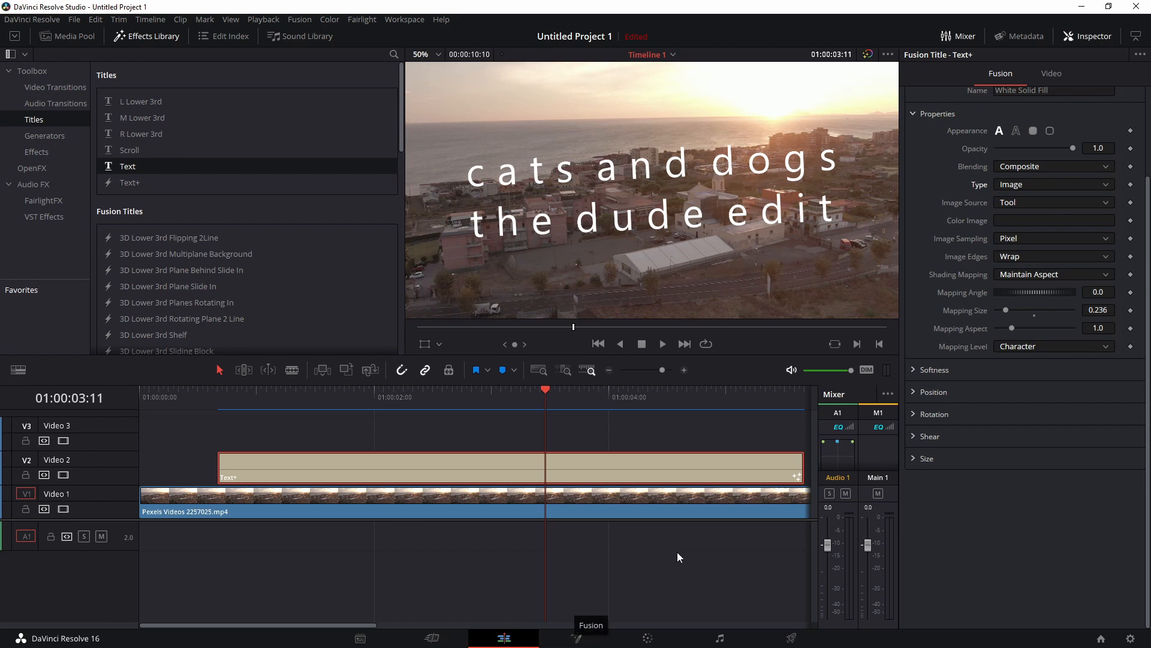
left_click(1020, 206)
left_click(1007, 233)
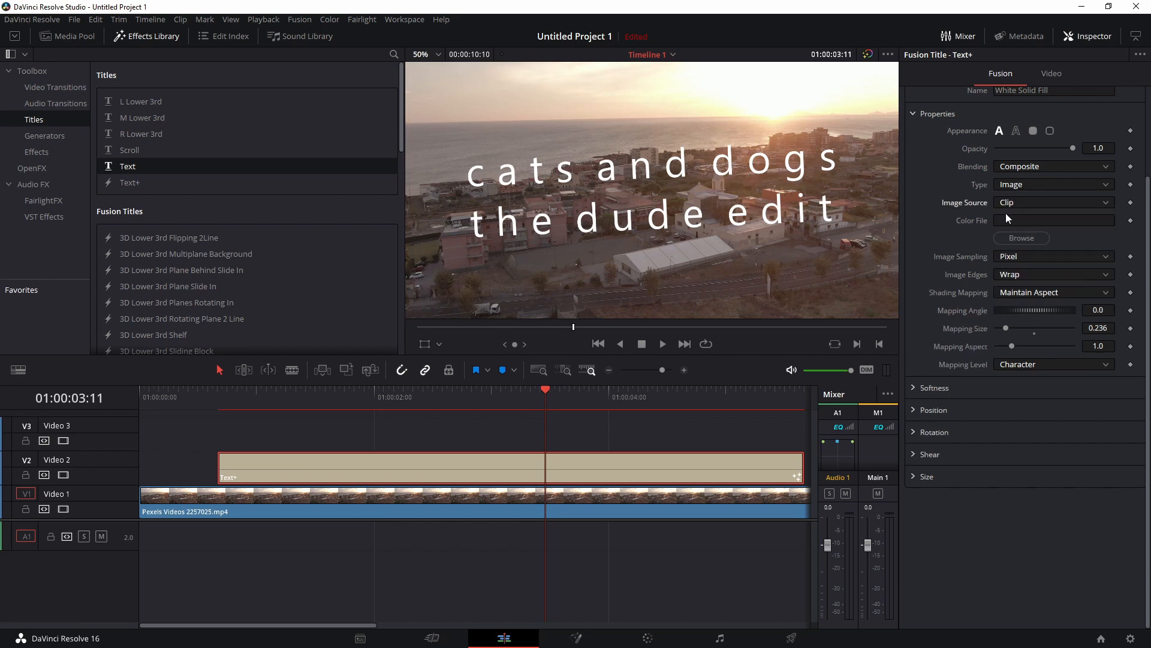
Try Brush as the fill's image source and return it to Clip
left_click(1009, 204)
left_click(1012, 244)
left_click(1013, 207)
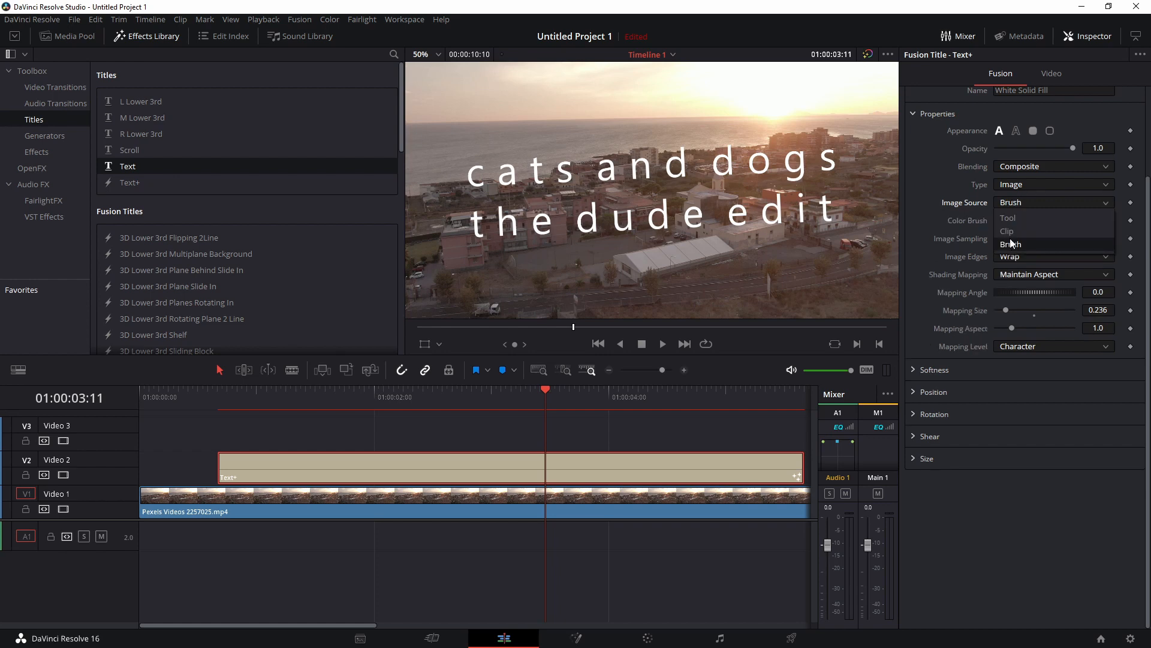
left_click(1010, 232)
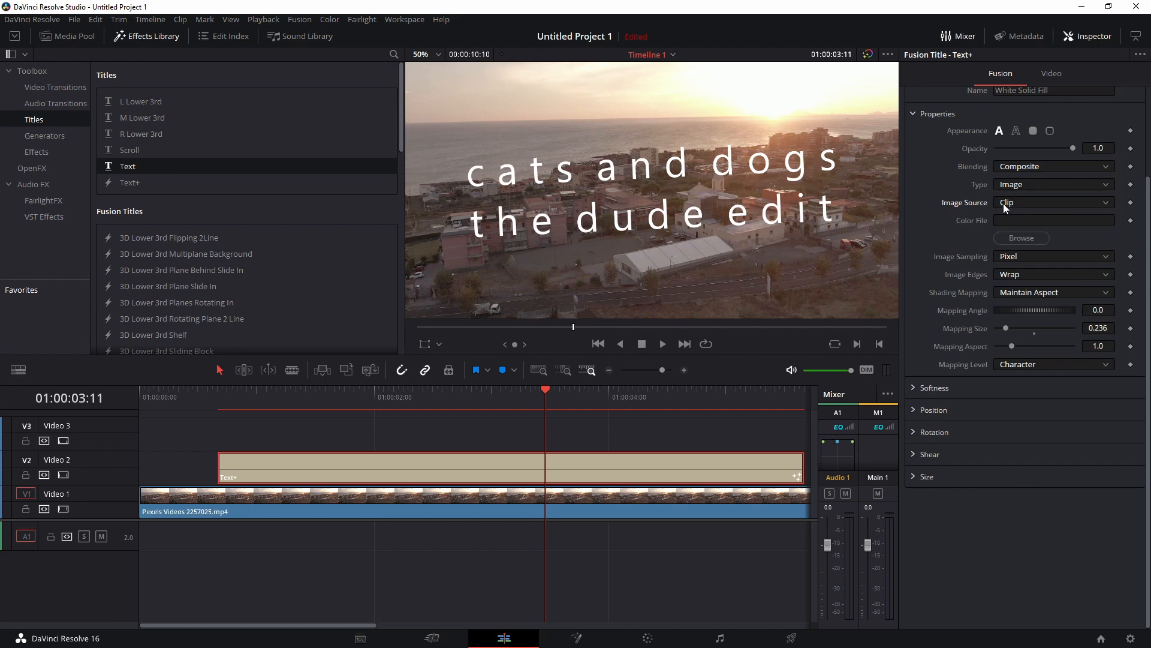
Load the Pexels photo ending in 1557843.jpg from the girls folder as the text's image fill and inspect it on the letters
left_click(1018, 239)
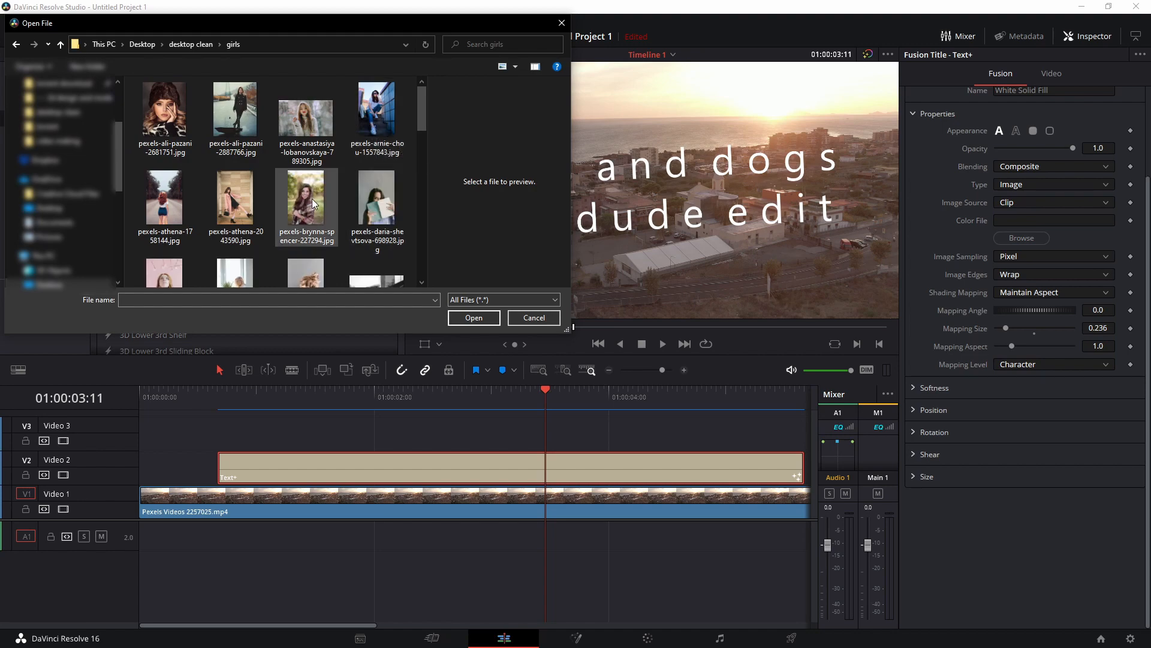
double_click(379, 124)
scroll(621, 178, "up", 8)
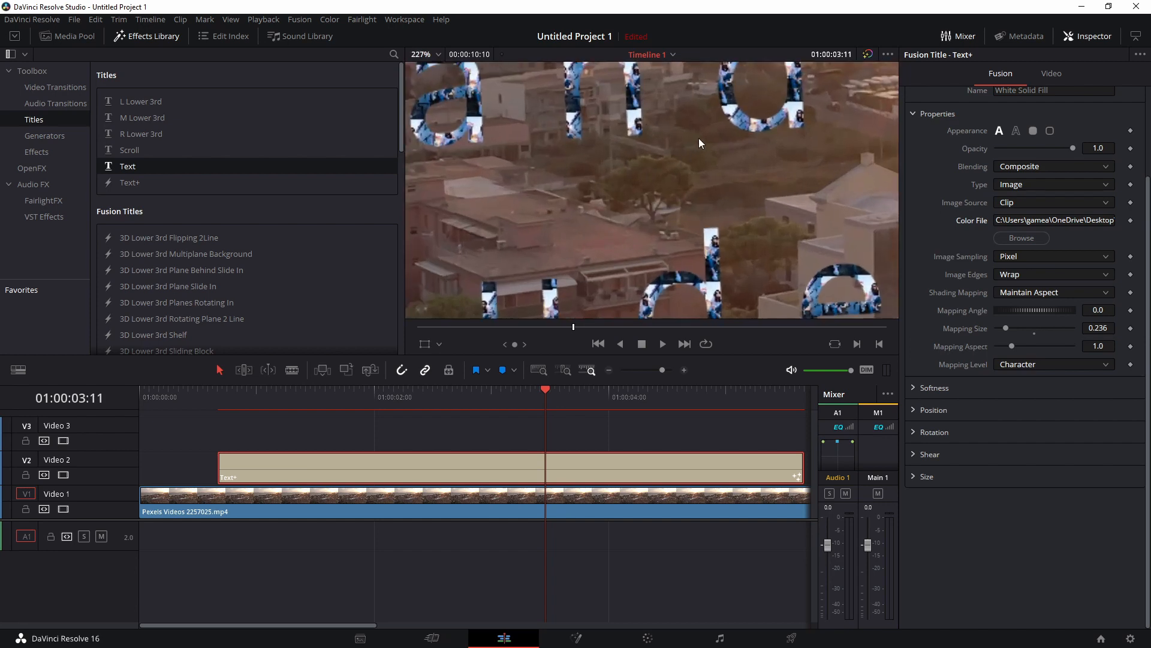
left_click_drag(731, 91, 736, 157)
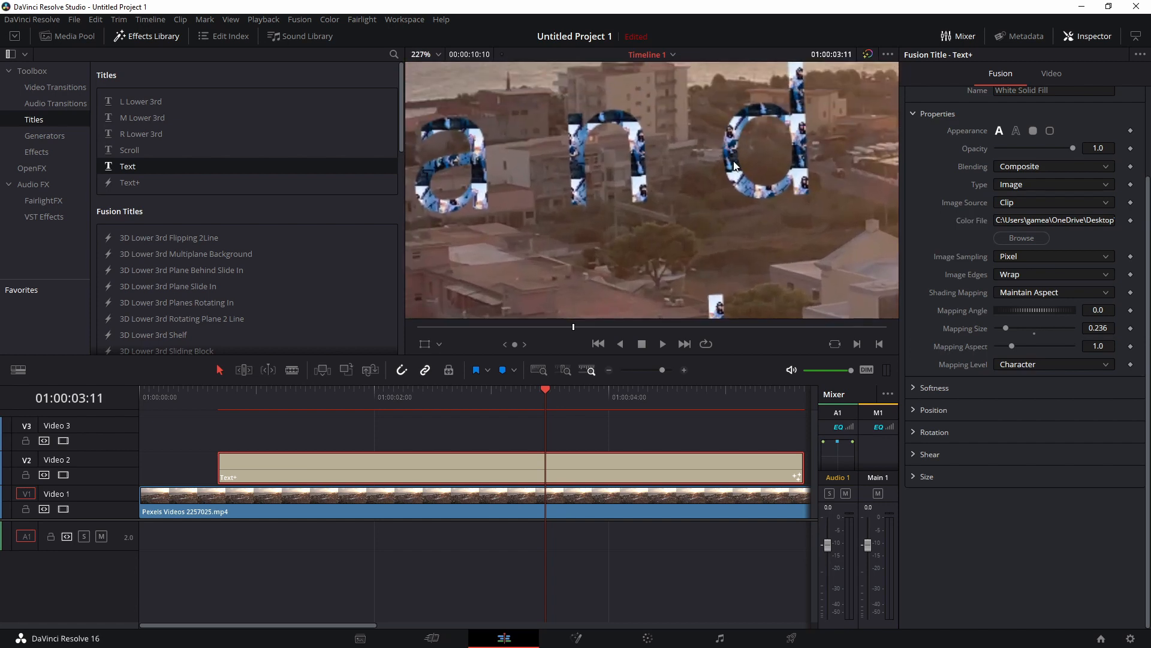
left_click_drag(437, 187, 677, 201)
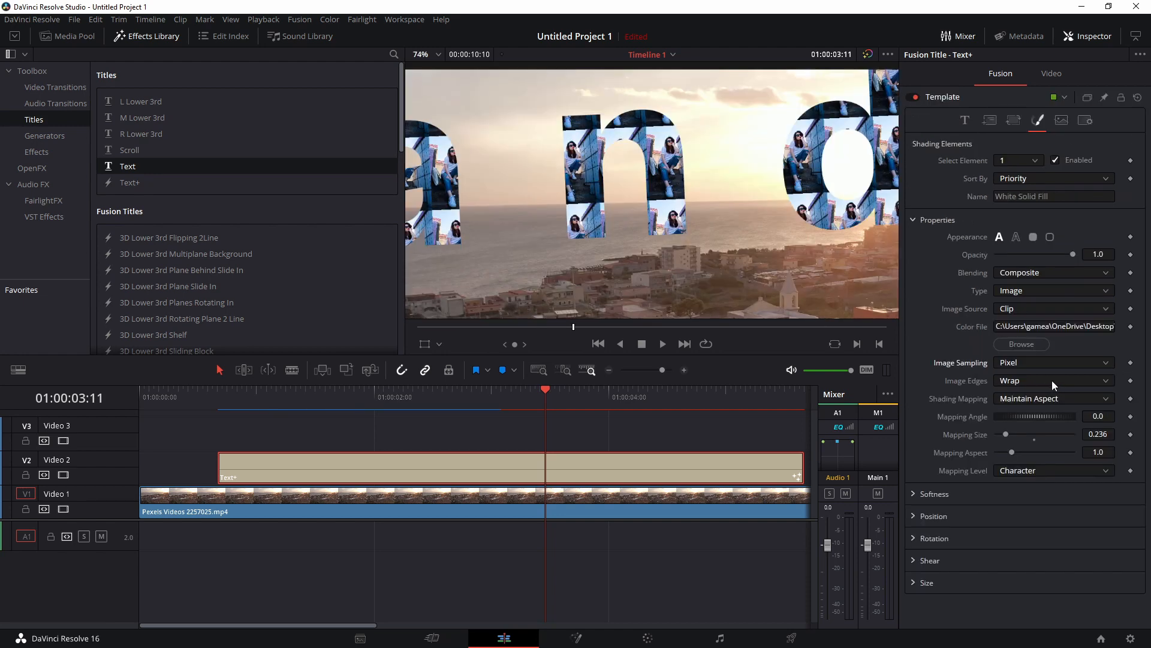
Try the Duplicate option for the fill's image edges
left_click(1048, 381)
left_click(1048, 381)
left_click(1031, 380)
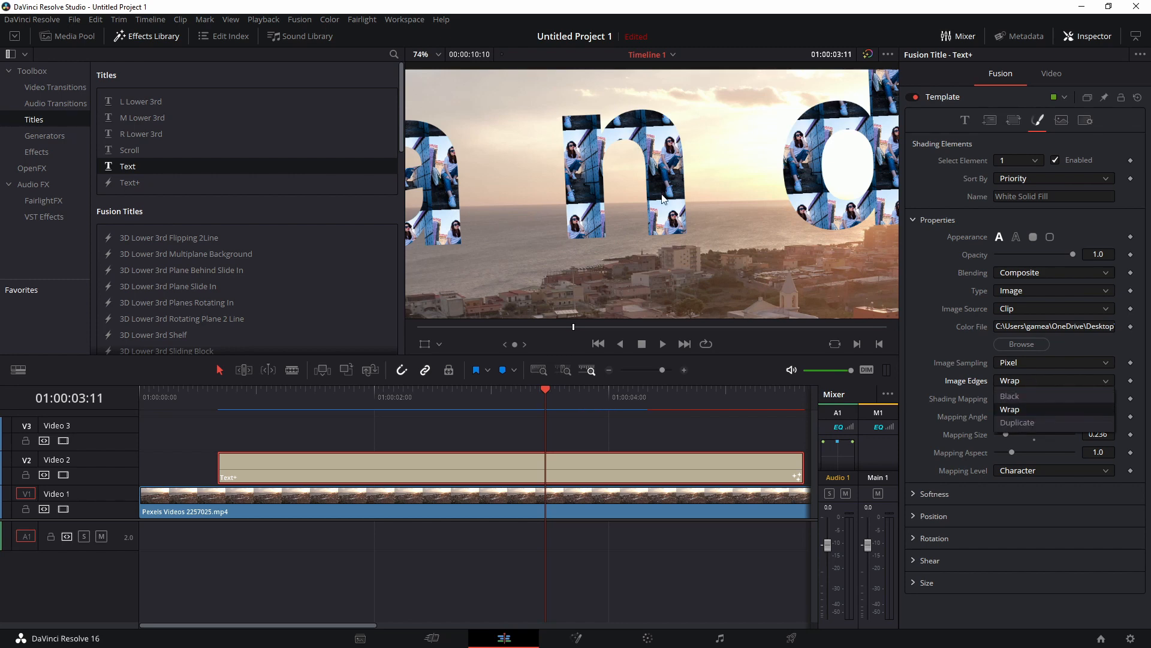
left_click(1022, 423)
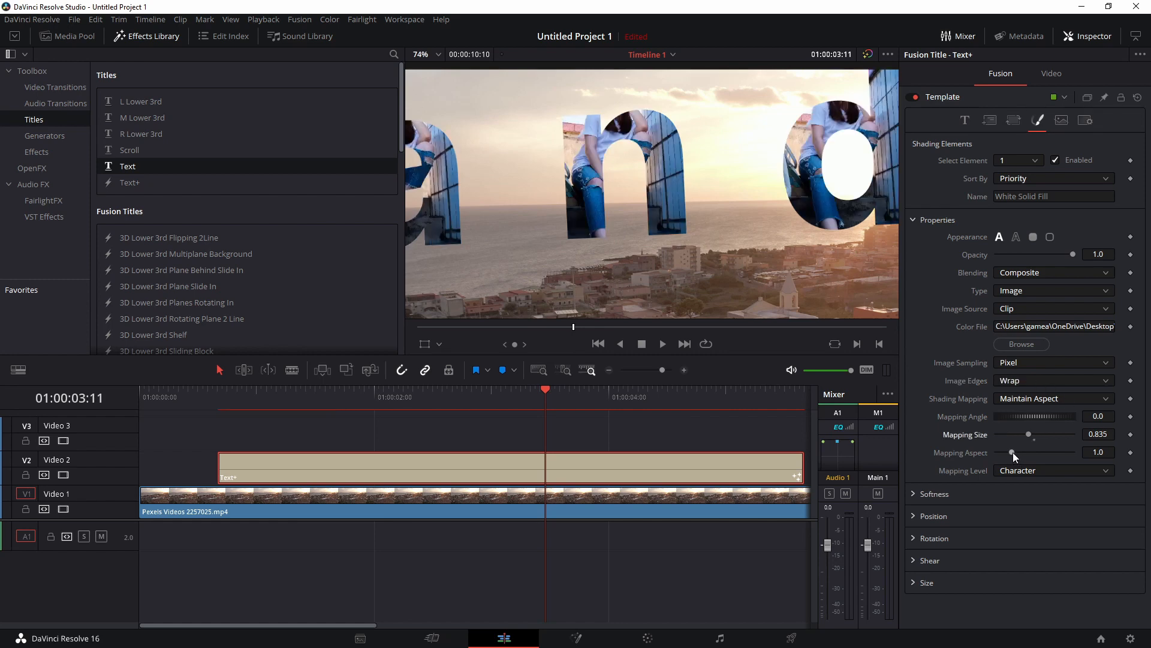
Try a lower mapping aspect for the image fill and set its mapping level to Word
left_click_drag(1013, 453, 1002, 456)
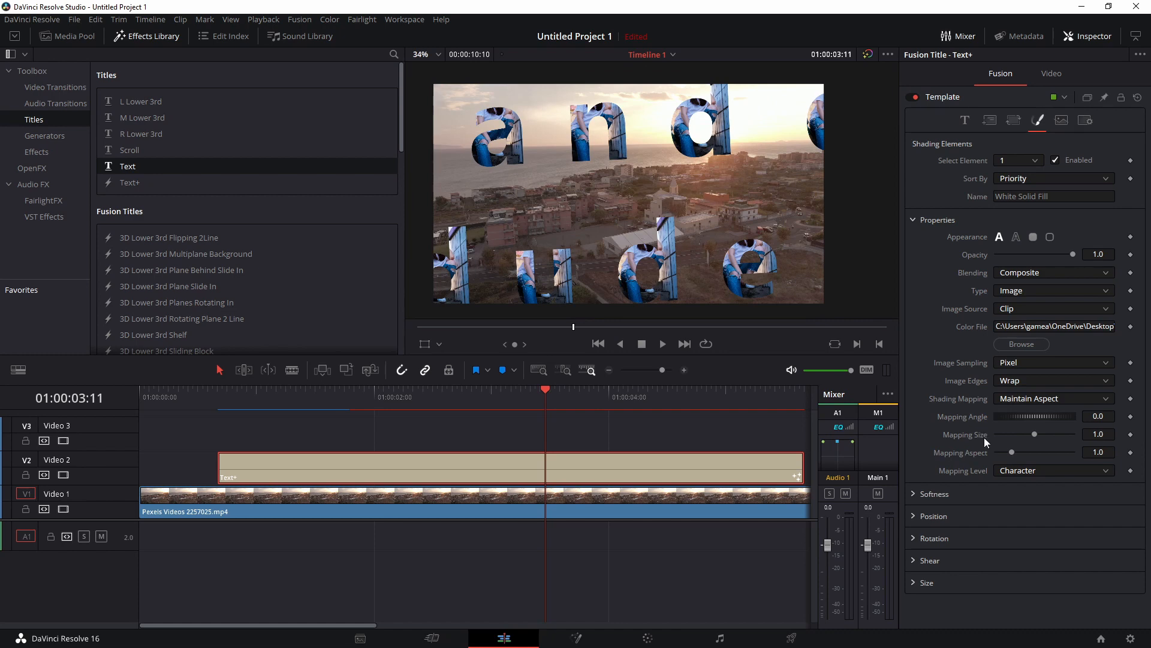
left_click(1045, 470)
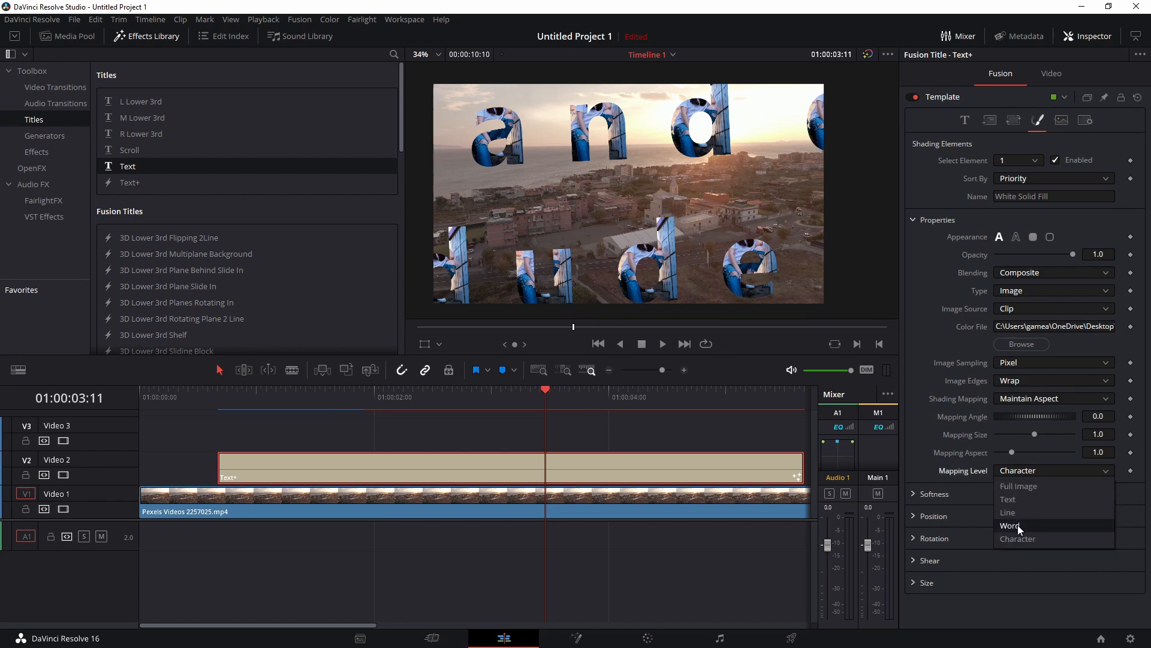
left_click(1017, 523)
scroll(684, 198, "down", 3)
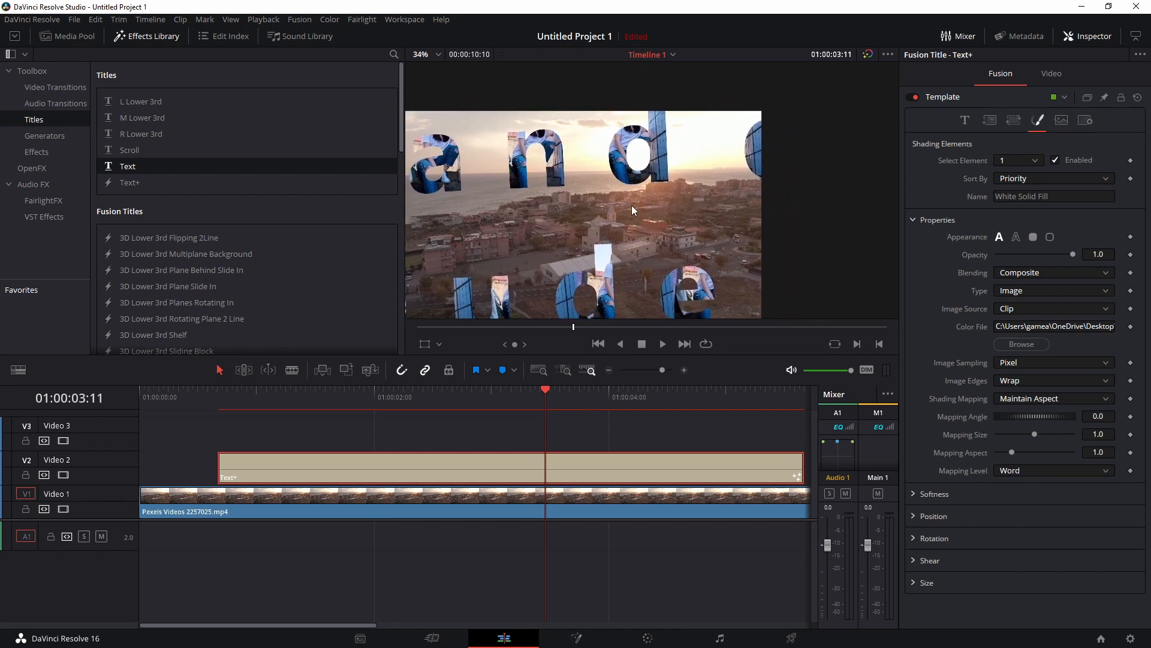
left_click_drag(639, 175, 614, 187)
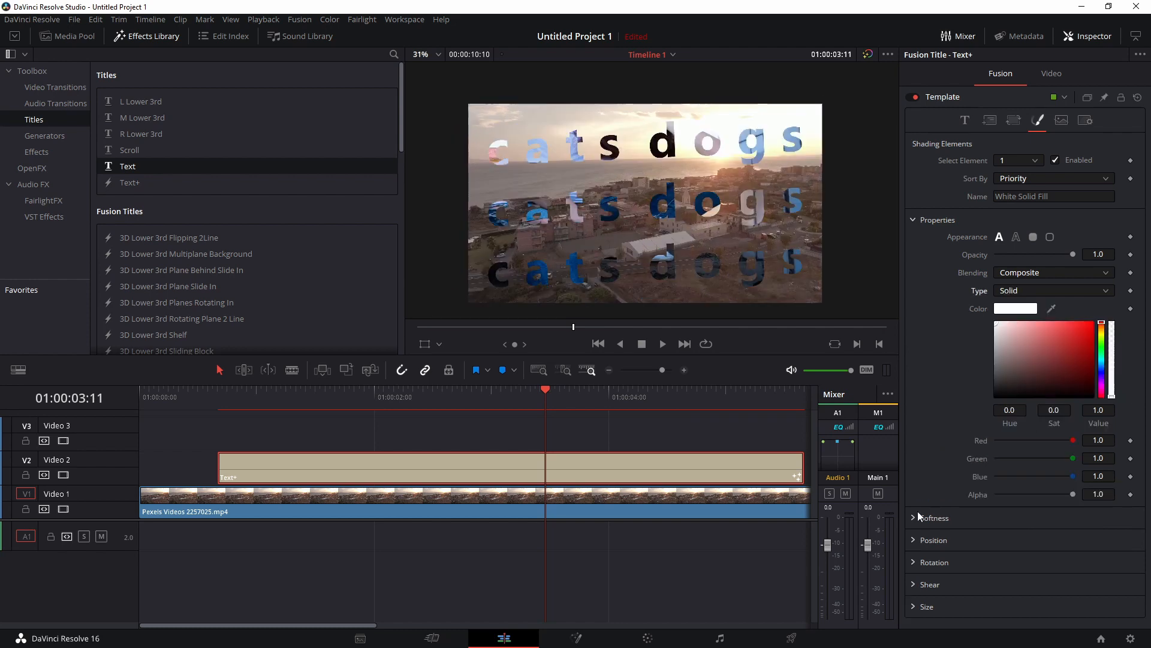
Set the solid fill's softness X and Y to 3.46 and its colour to dark red, saturation 0.741 and value 0.394
left_click(917, 516)
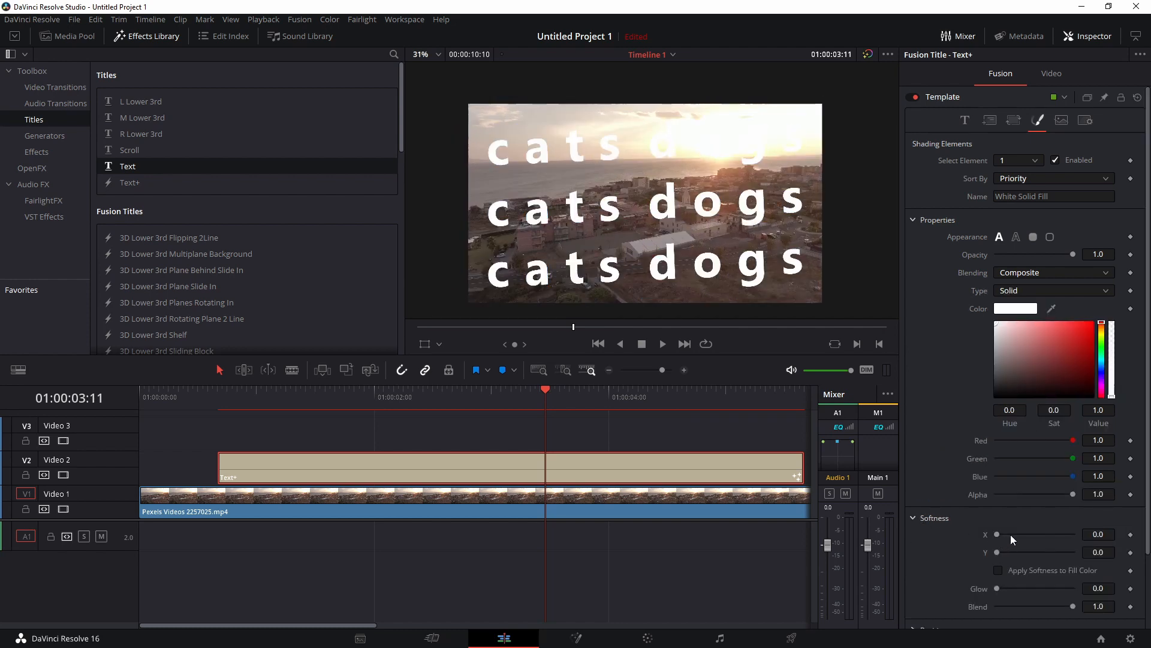
mouse_move(998, 535)
left_mouse_down()
mouse_move(1010, 535)
mouse_move(1008, 551)
left_mouse_up()
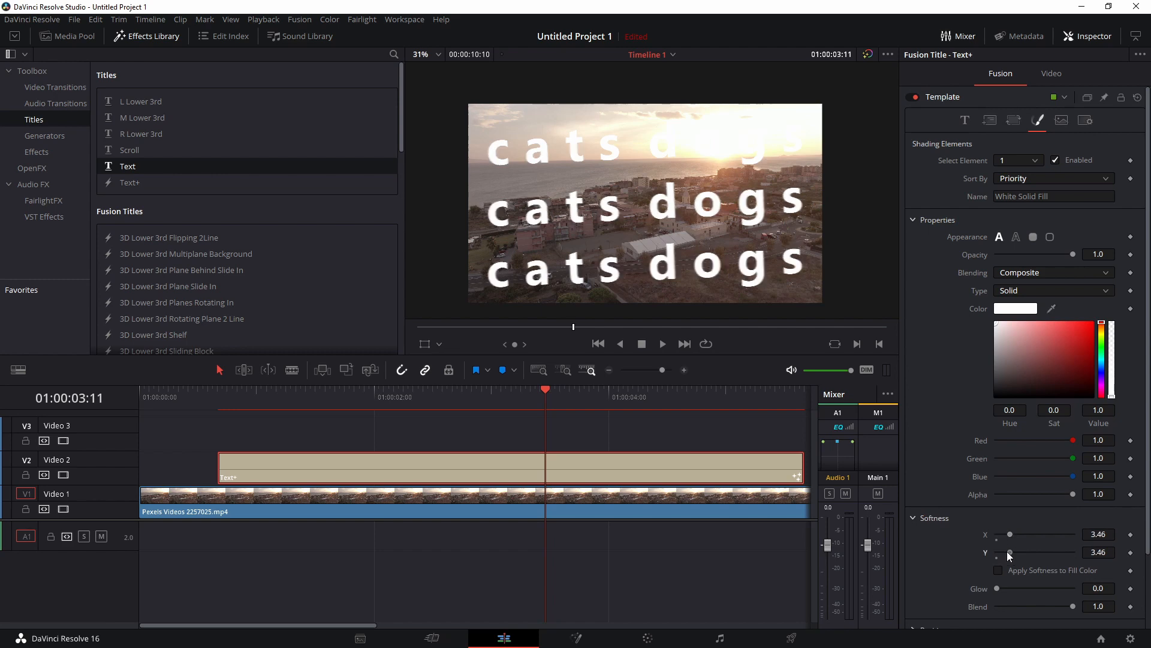
scroll(1020, 420, "down", 3)
left_click(1072, 261)
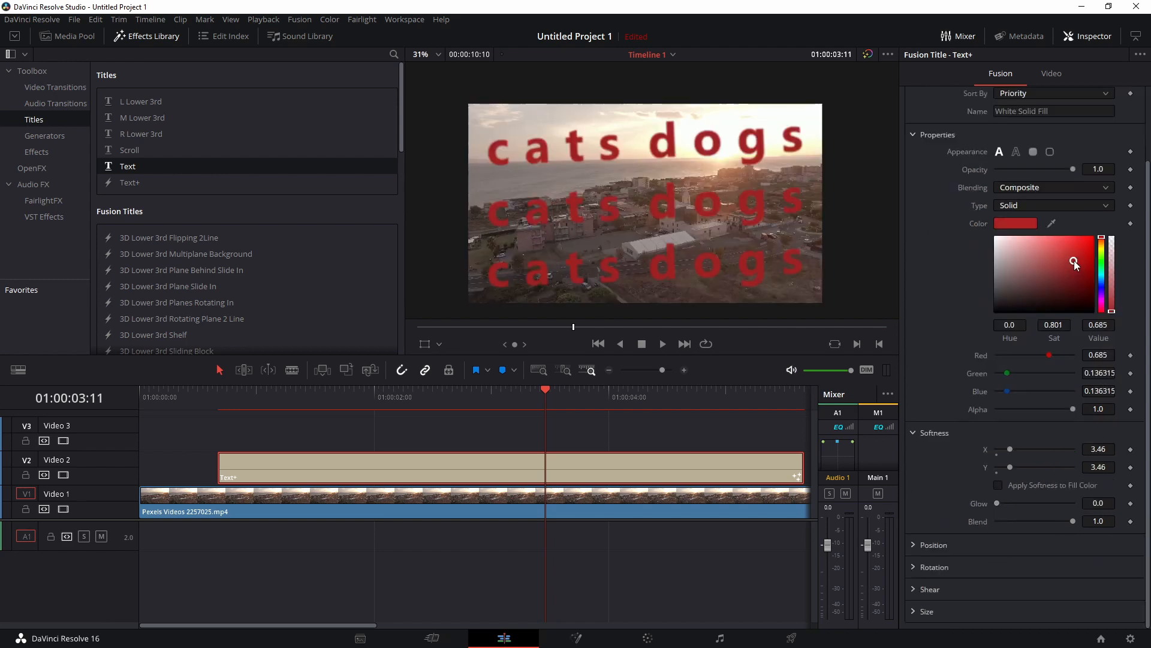
left_click_drag(1074, 260, 1068, 282)
Set the fill's glow to 0.654 and reset its softness X and Y to 0.0
left_click_drag(998, 502, 1046, 503)
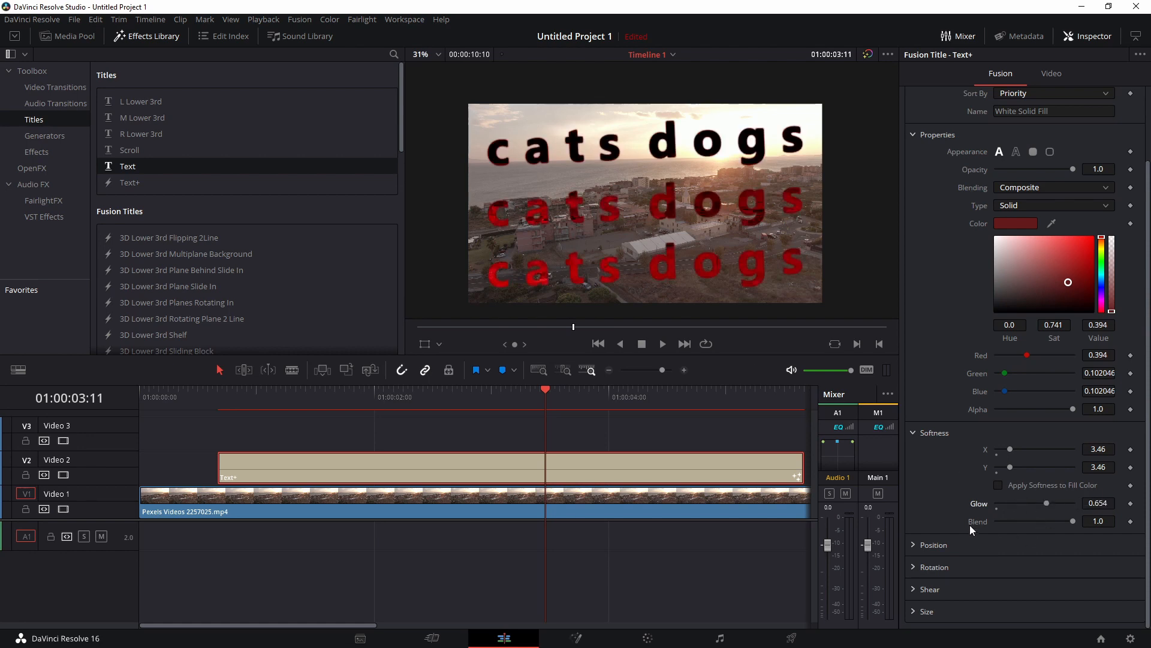
double_click(984, 450)
double_click(986, 466)
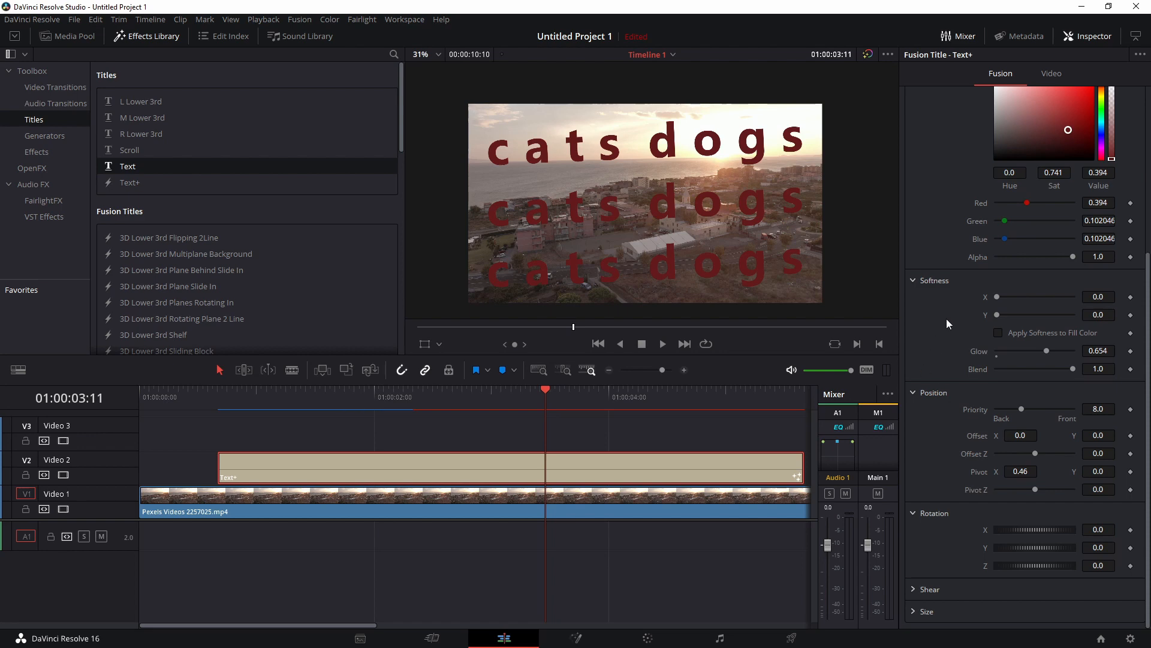
Select shading element 2, the Red Outline, and enable it
scroll(958, 302, "up", 4)
scroll(959, 301, "down", 4)
scroll(942, 380, "up", 5)
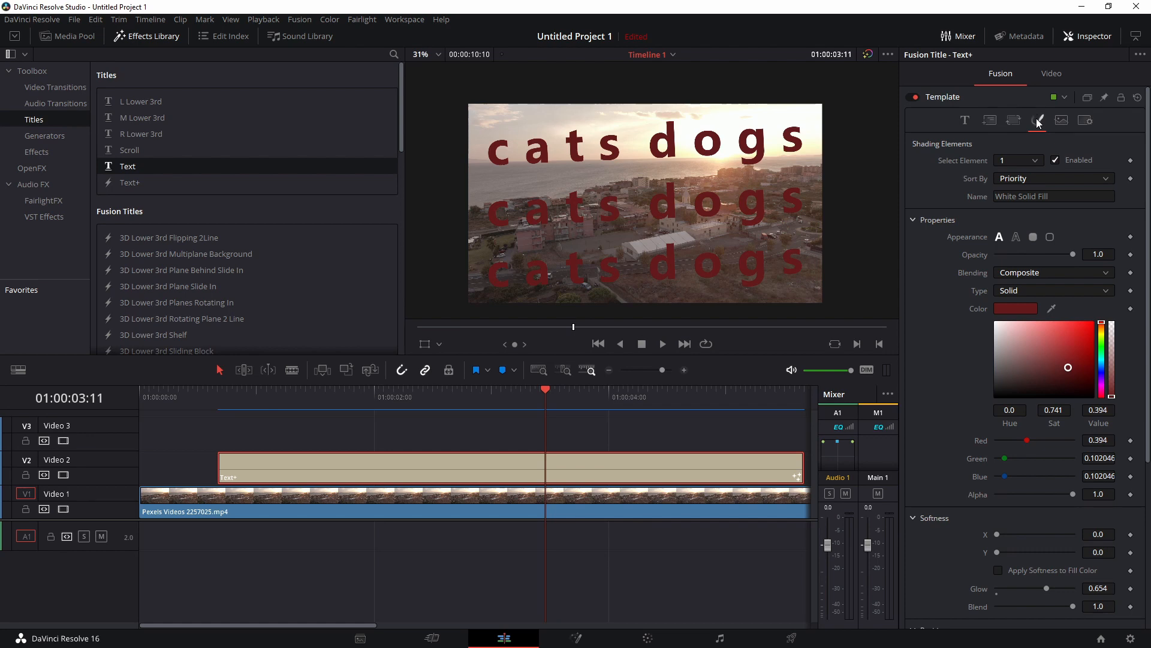
left_click(1022, 160)
left_click(1008, 188)
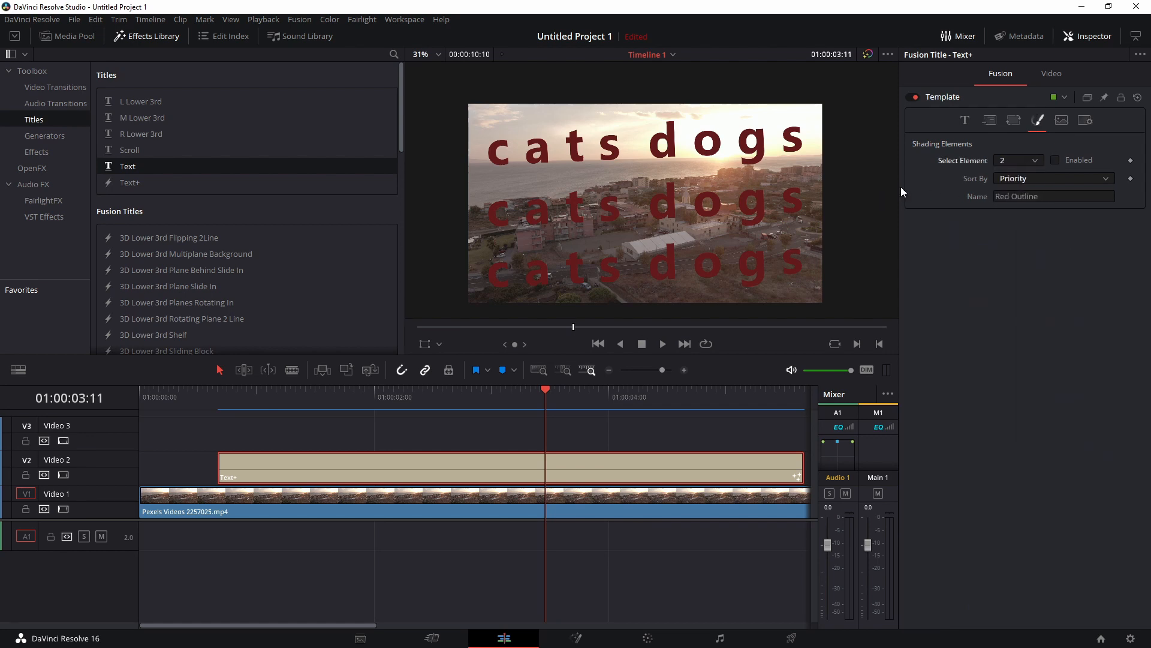
left_click(1054, 160)
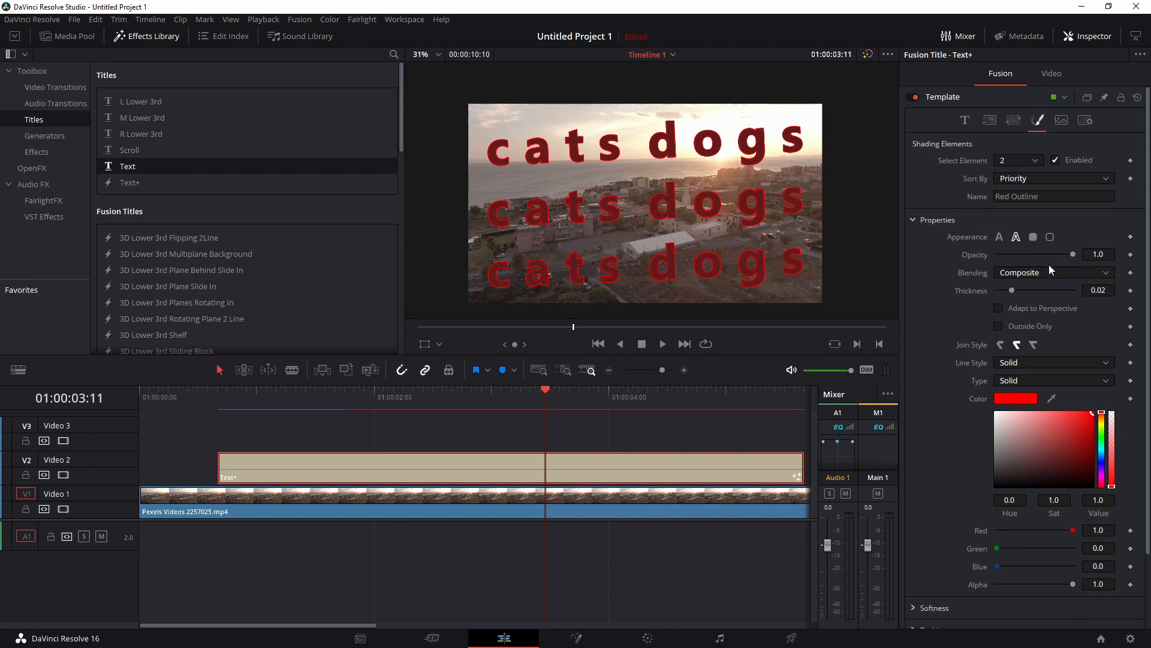
Compare the three join styles on the red outline's corners, ending on the rounded one
left_click(1034, 345)
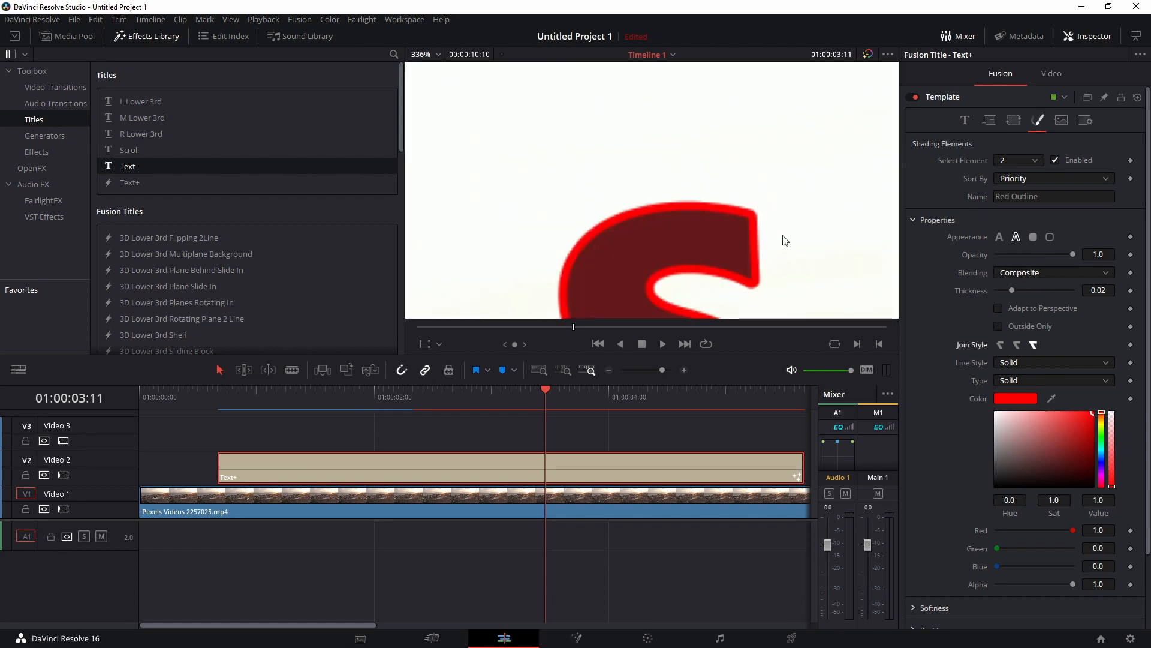
left_click(1034, 346)
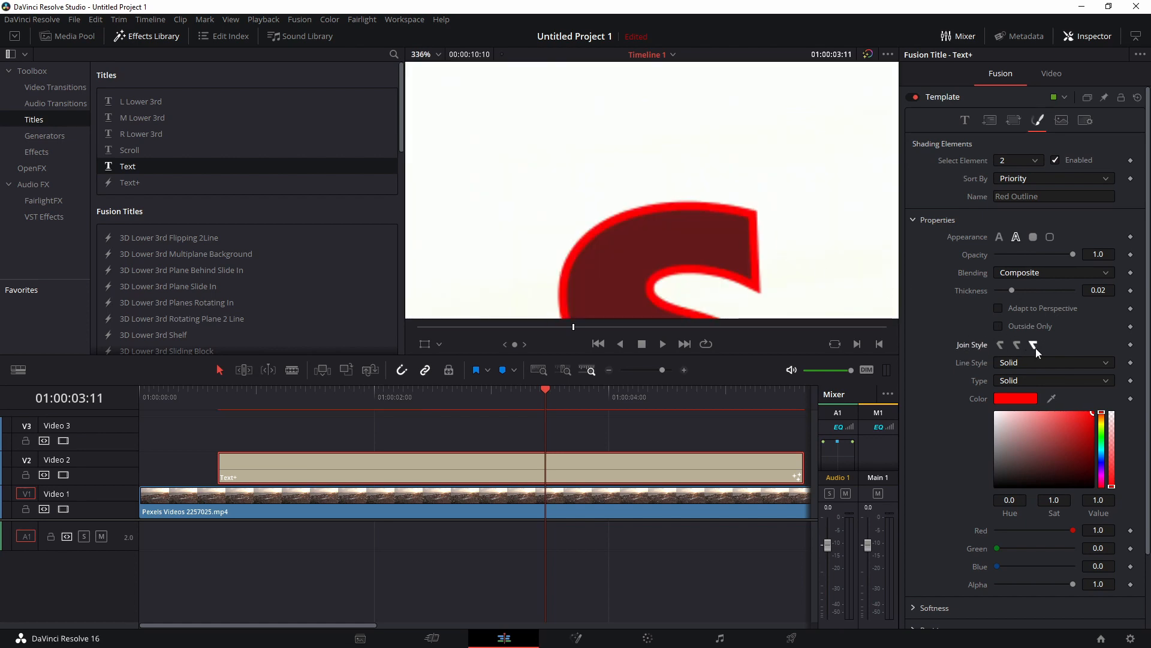
left_click(1001, 346)
left_click(1018, 346)
scroll(690, 261, "down", 5)
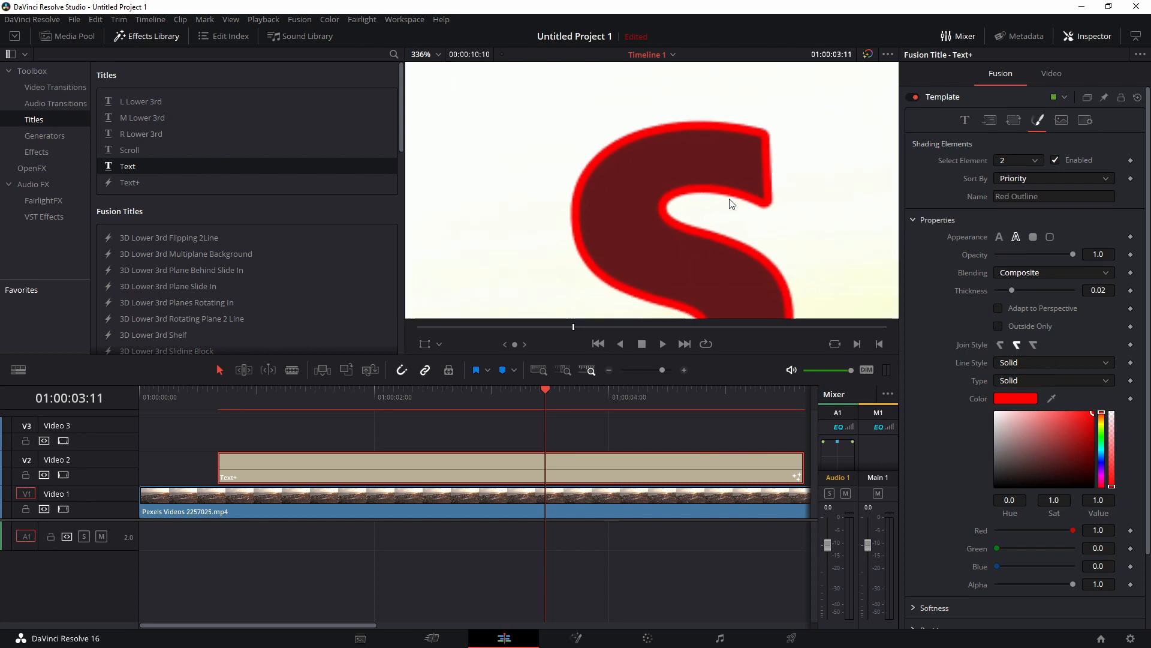
scroll(740, 240, "down", 1)
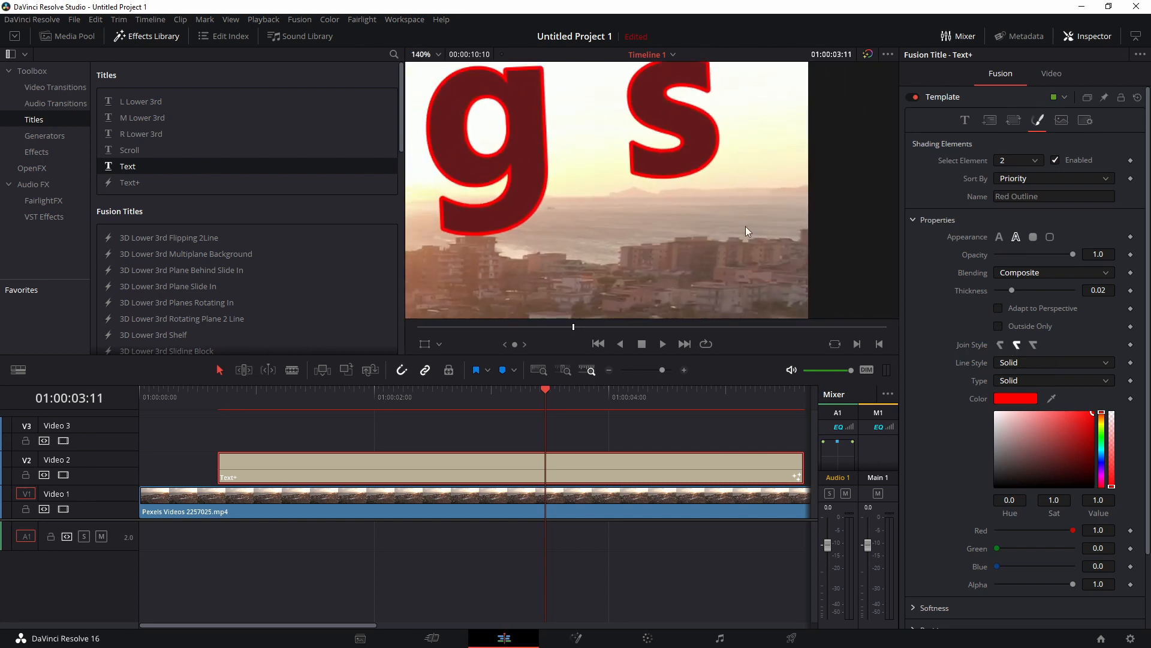
Try the Dash line style on the red outline
left_click(1033, 362)
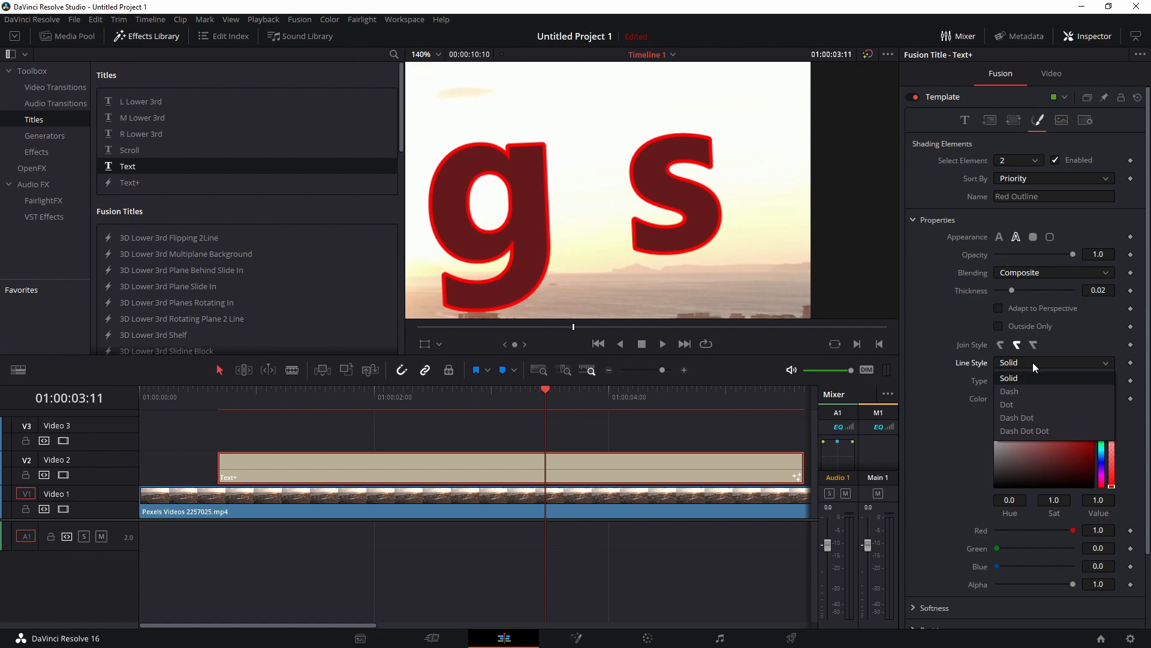
left_click(1016, 391)
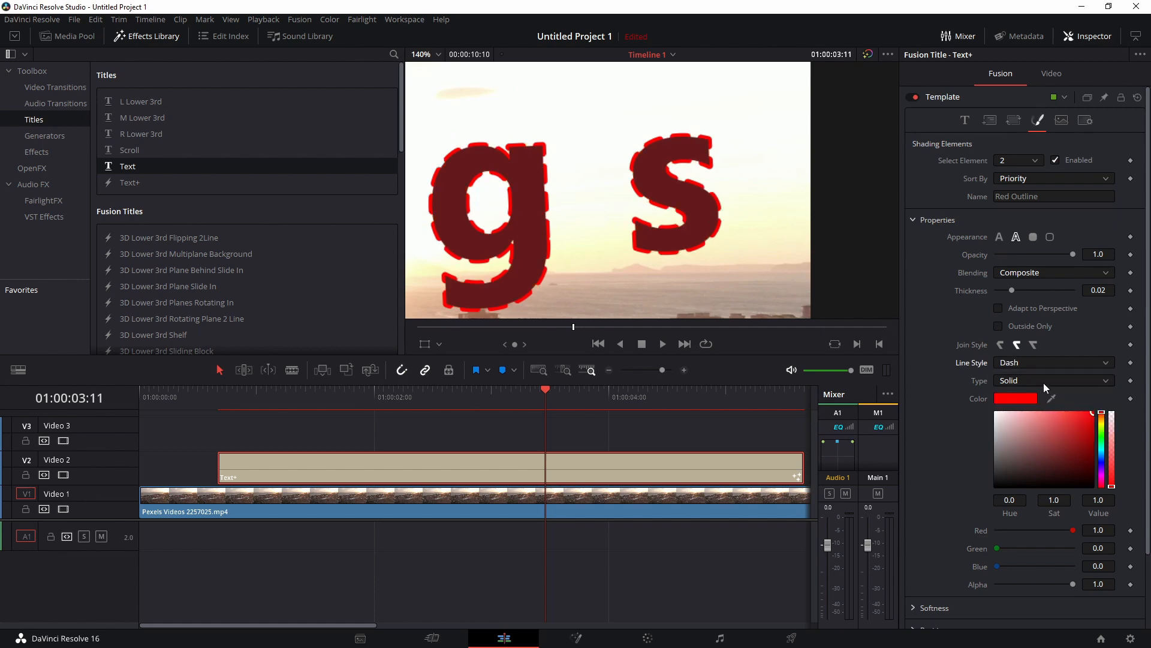
left_click(1037, 364)
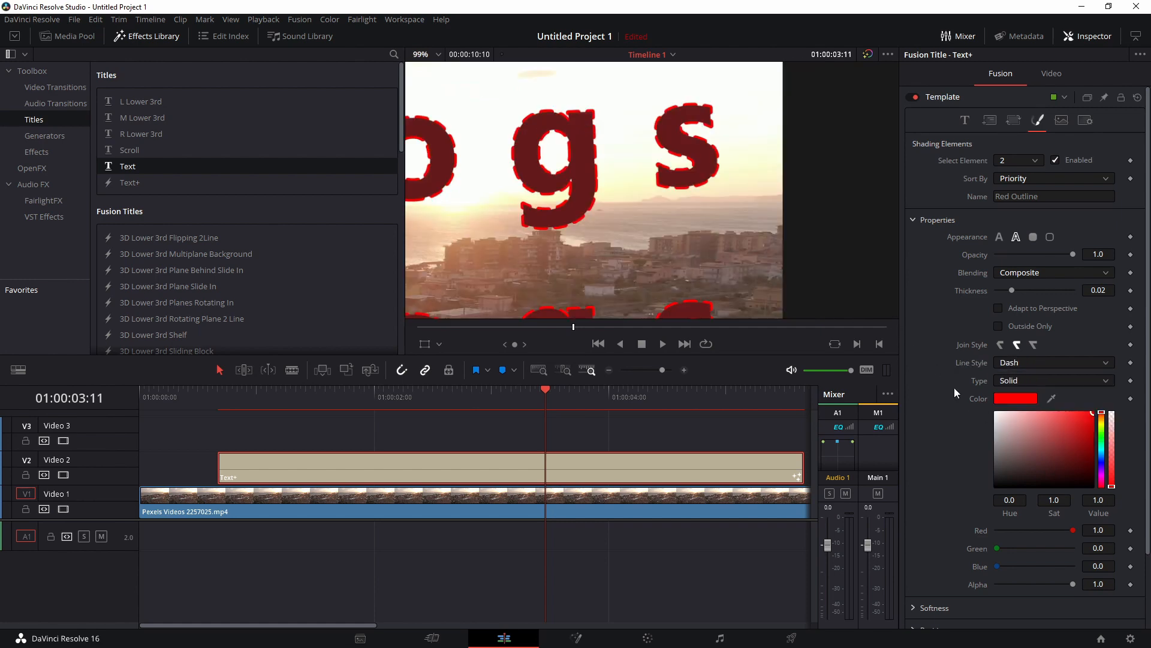
Set the outline's softness to X 2.63 and Y 1.73 and return its line style to Solid
scroll(960, 384, "down", 3)
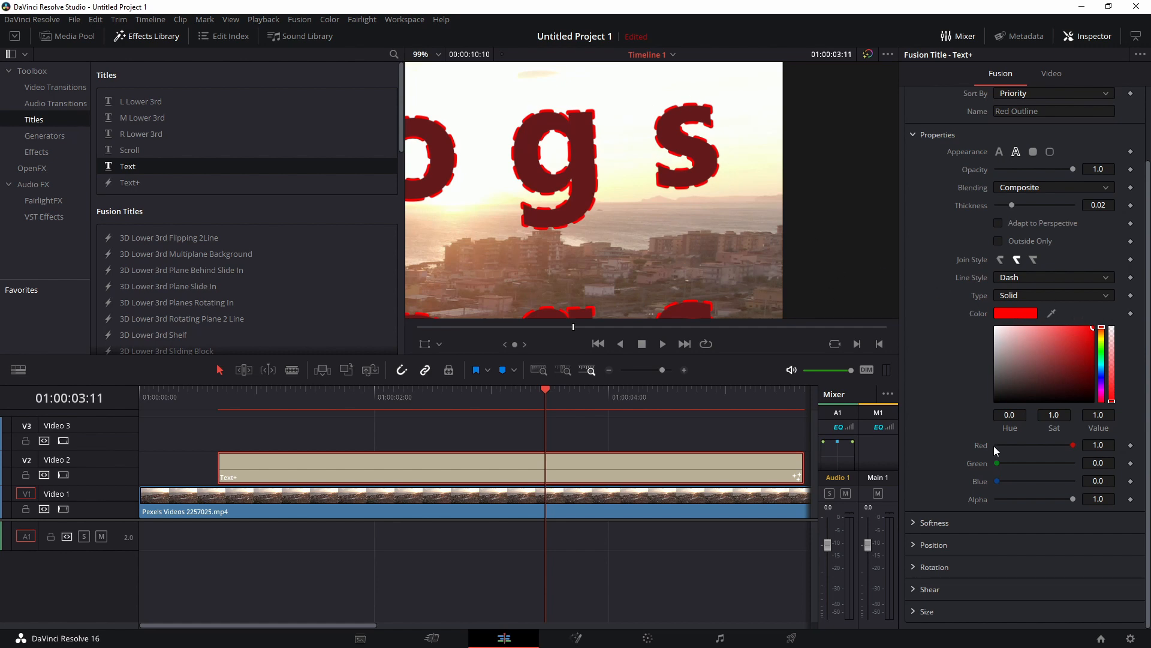
left_click(913, 522)
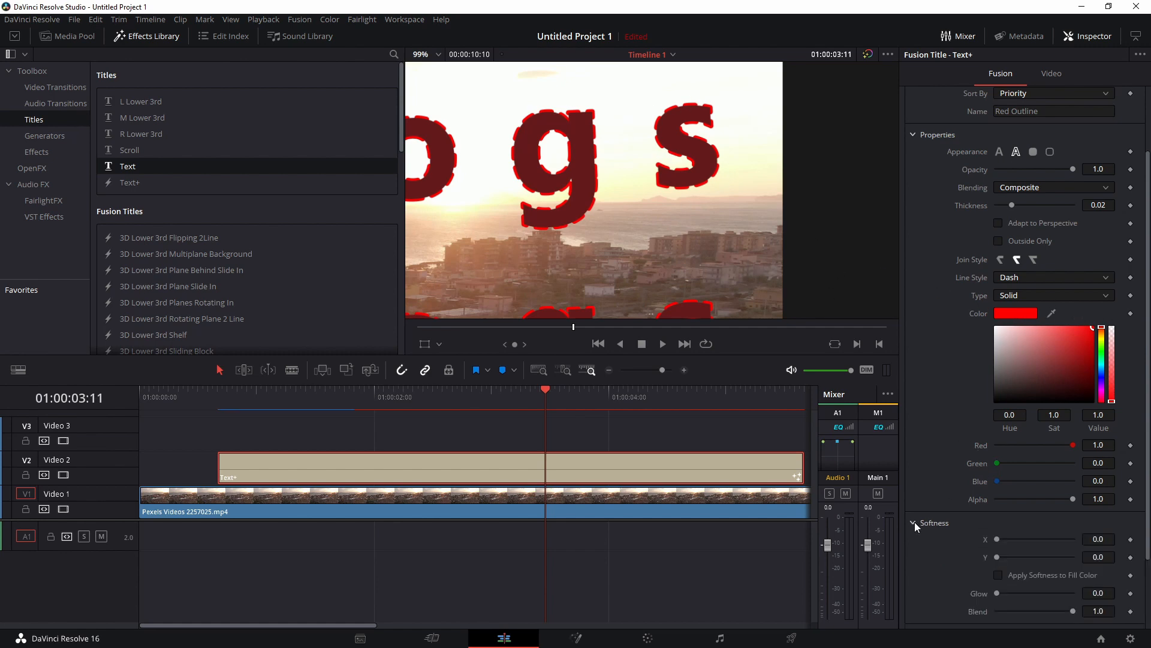
scroll(977, 502, "down", 3)
left_click_drag(999, 447, 1005, 470)
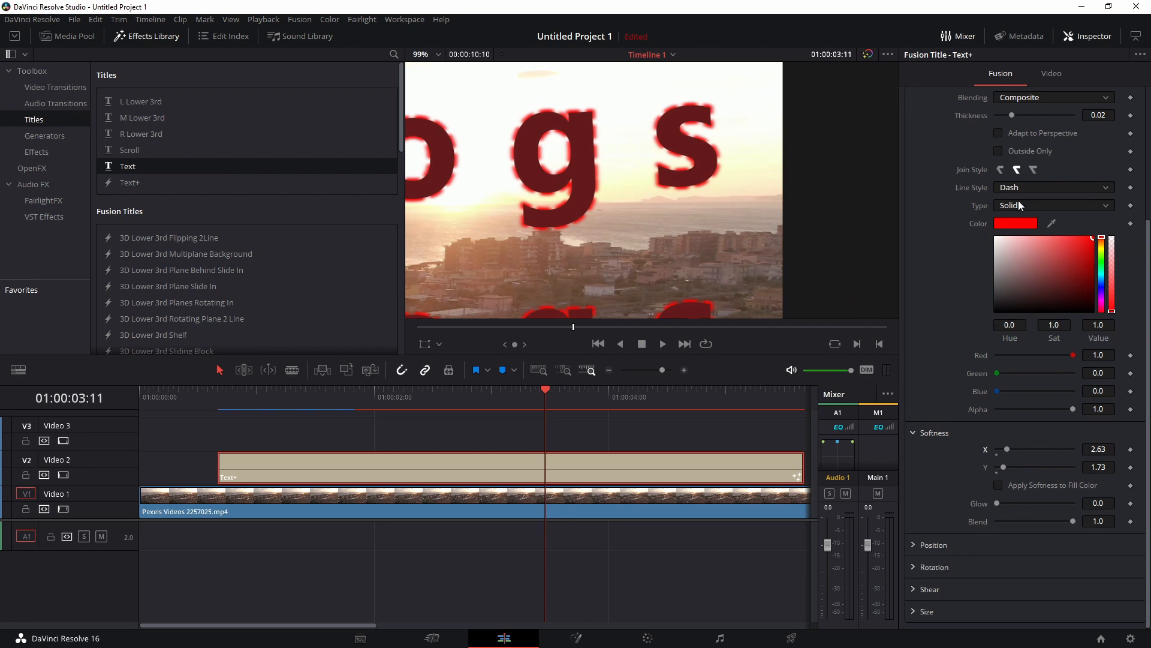
left_click(1018, 185)
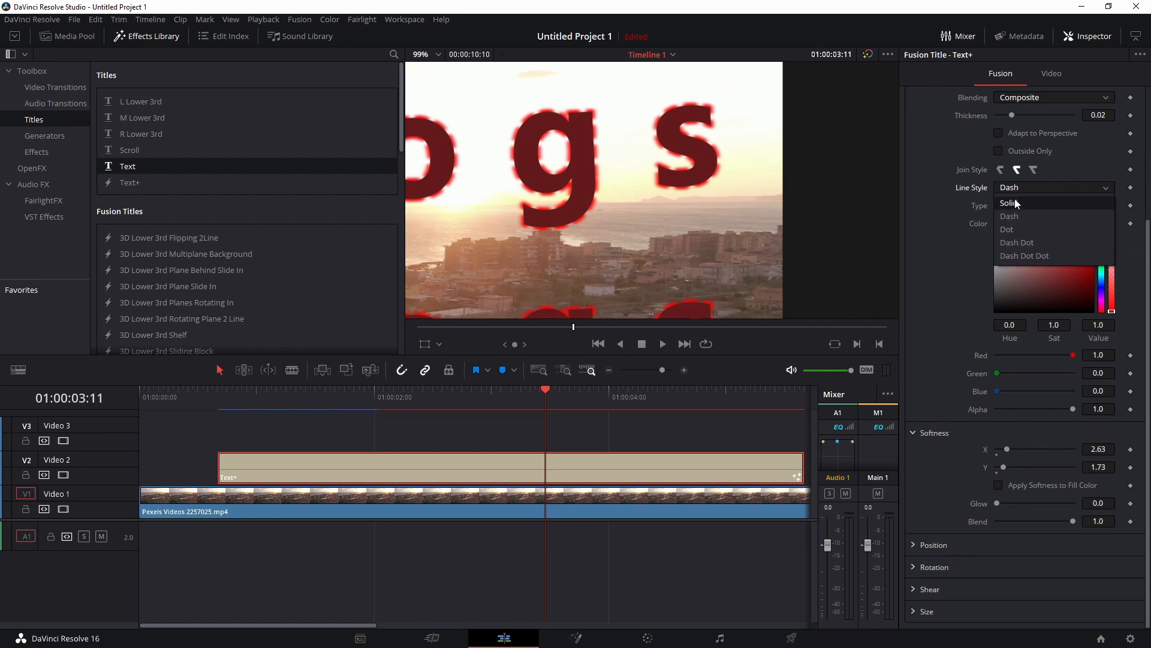
left_click(1015, 199)
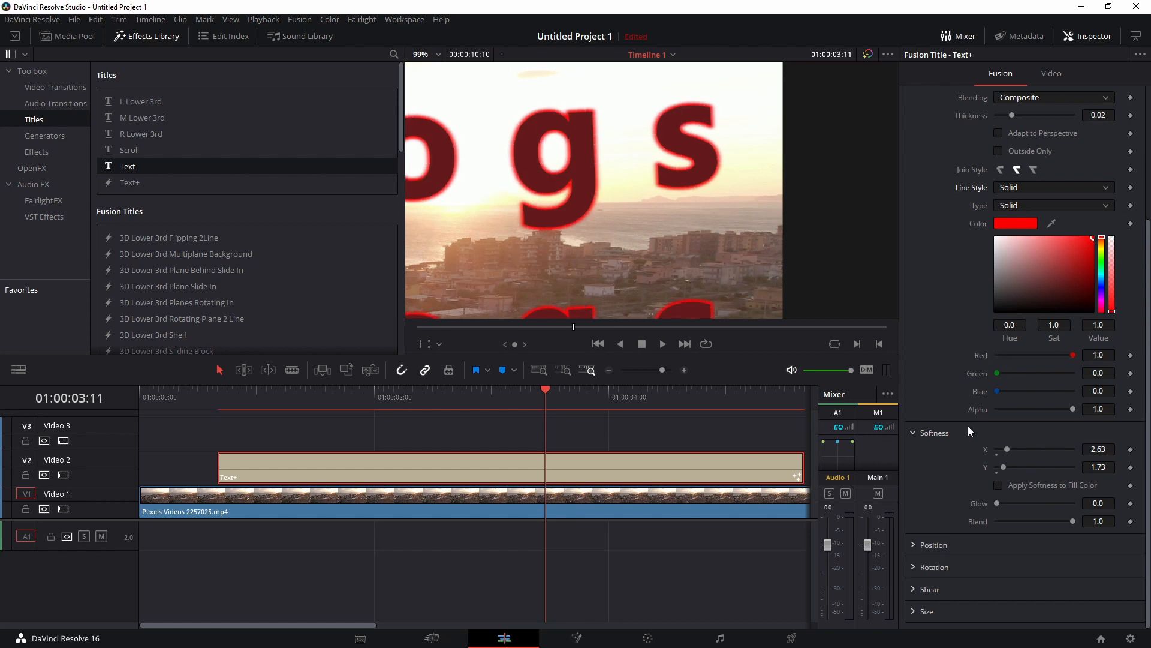
Set the outline's glow to 0.205 and its softness to X 5.51 and Y 5.98
left_click_drag(995, 503, 1013, 503)
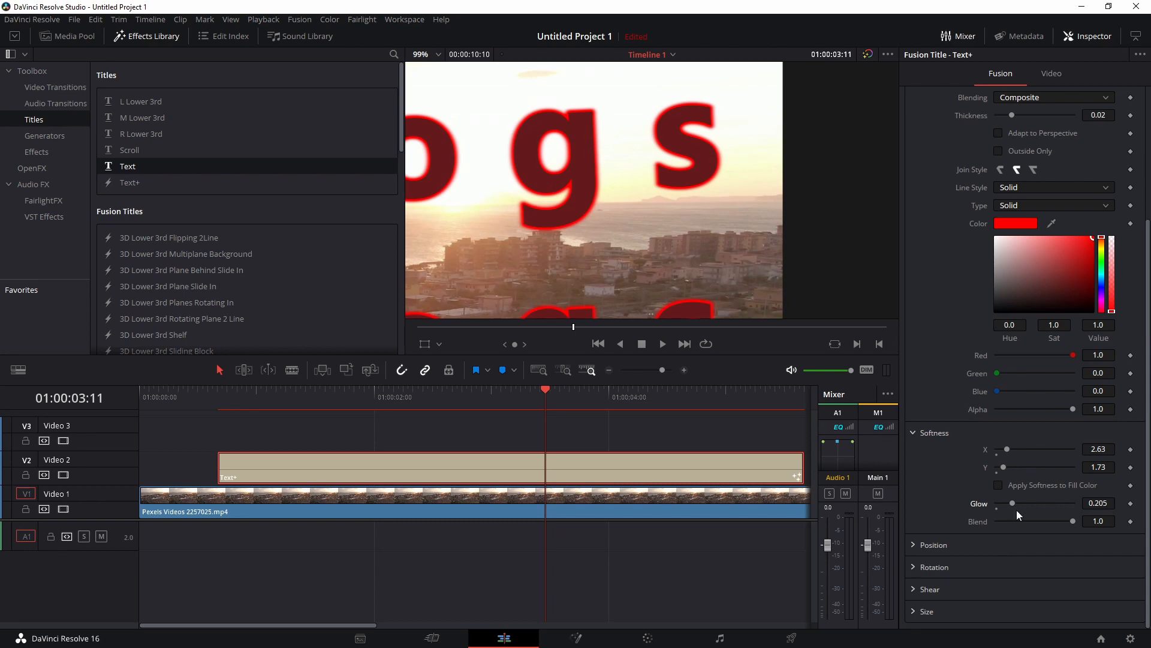
left_click_drag(1010, 447, 1017, 449)
mouse_move(1004, 466)
left_mouse_down()
mouse_move(1019, 450)
mouse_move(1022, 464)
left_mouse_up()
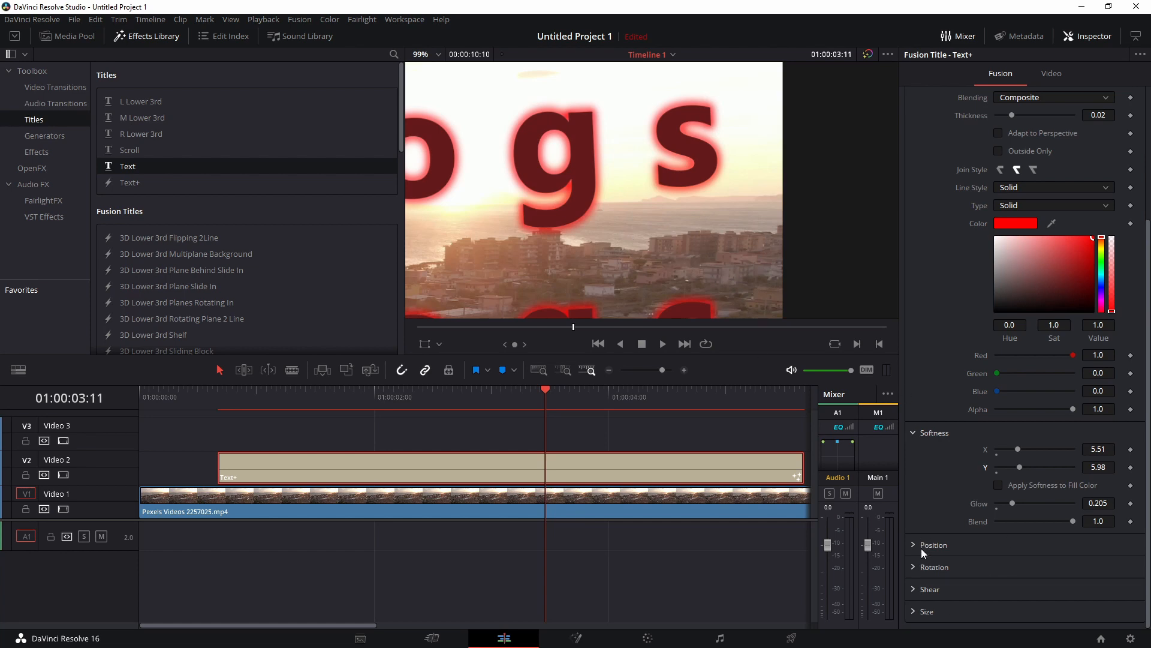
Try moving the red outline off the letters with its Z offset, and reset that offset to 0
left_click(916, 545)
scroll(918, 503, "down", 3)
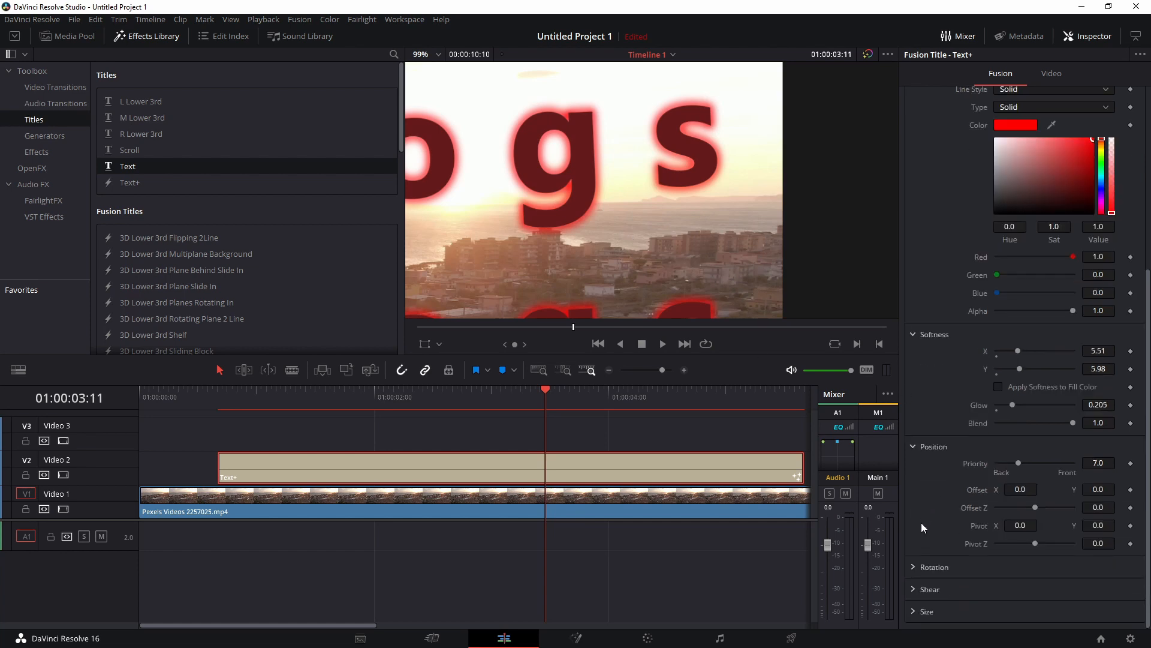
left_click(918, 571)
scroll(924, 543, "down", 2)
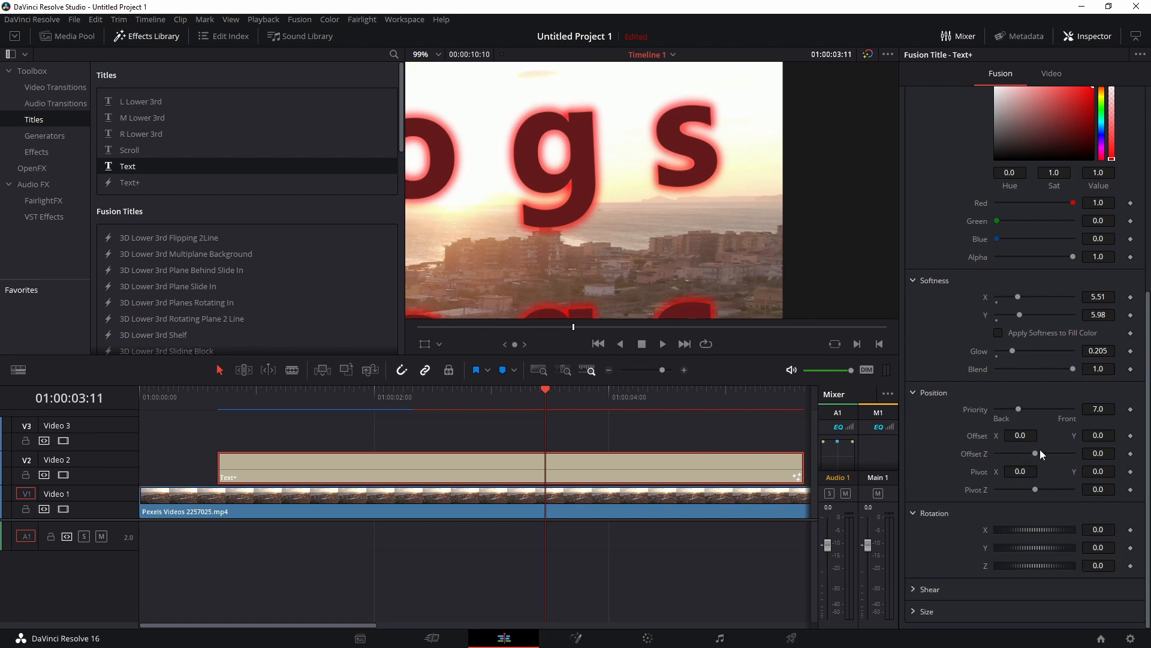
mouse_move(1035, 452)
left_mouse_down()
mouse_move(1062, 451)
mouse_move(1034, 453)
left_mouse_up()
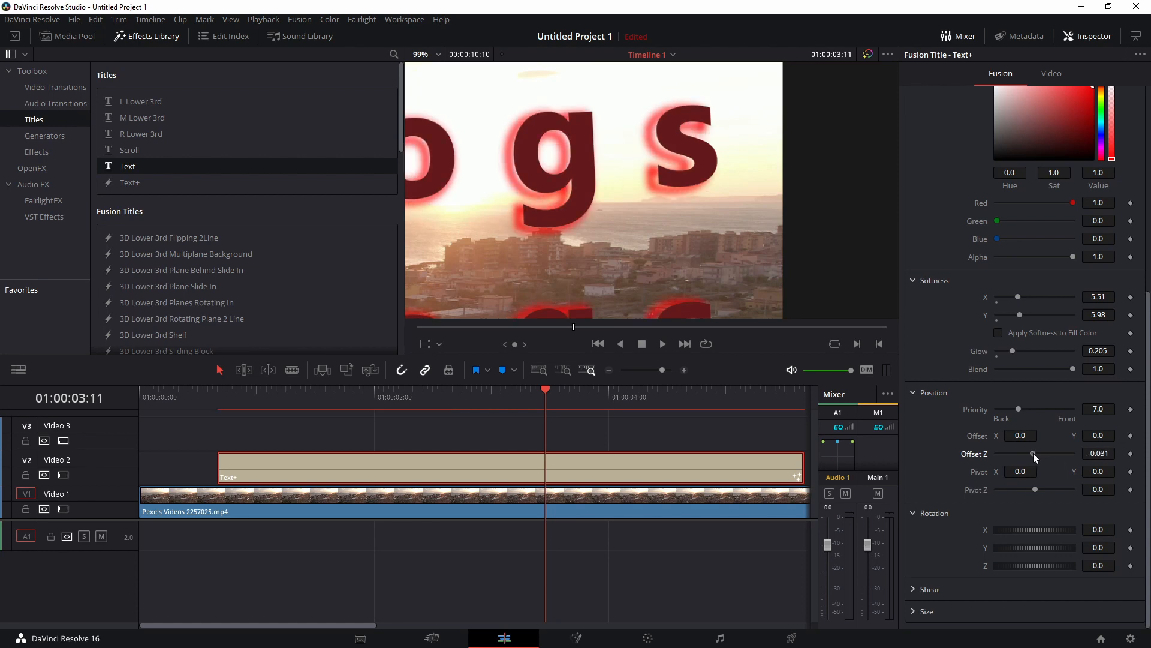
double_click(1034, 452)
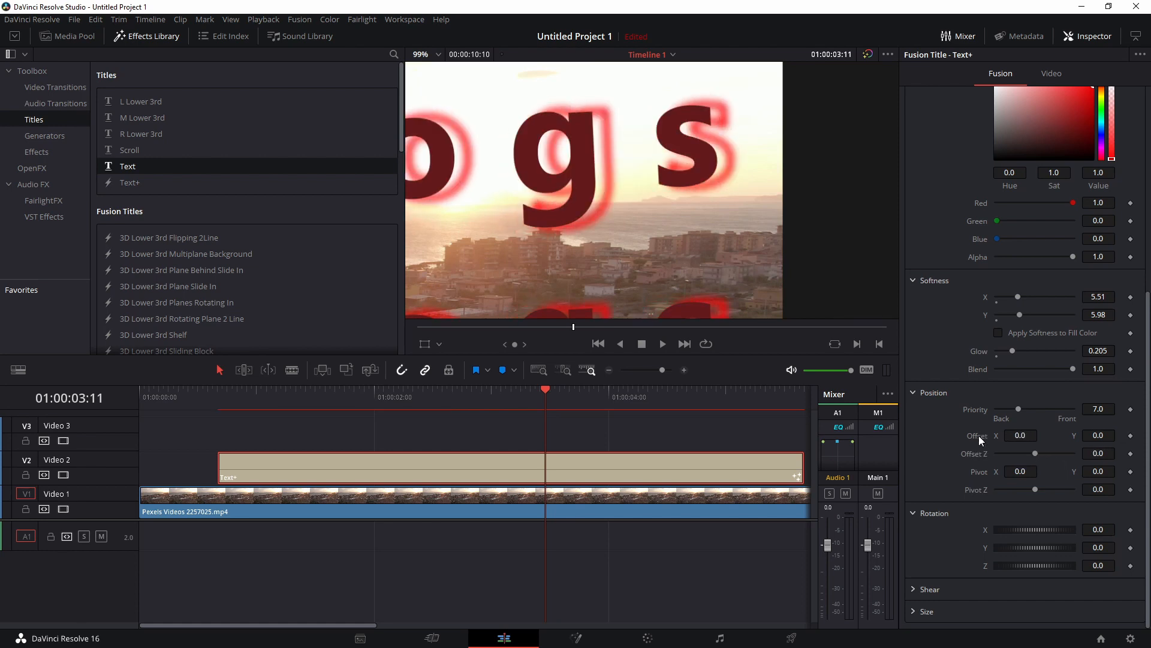
Enable shading element 3 to add a black shadow behind the letters
scroll(979, 435, "up", 5)
left_click(1012, 123)
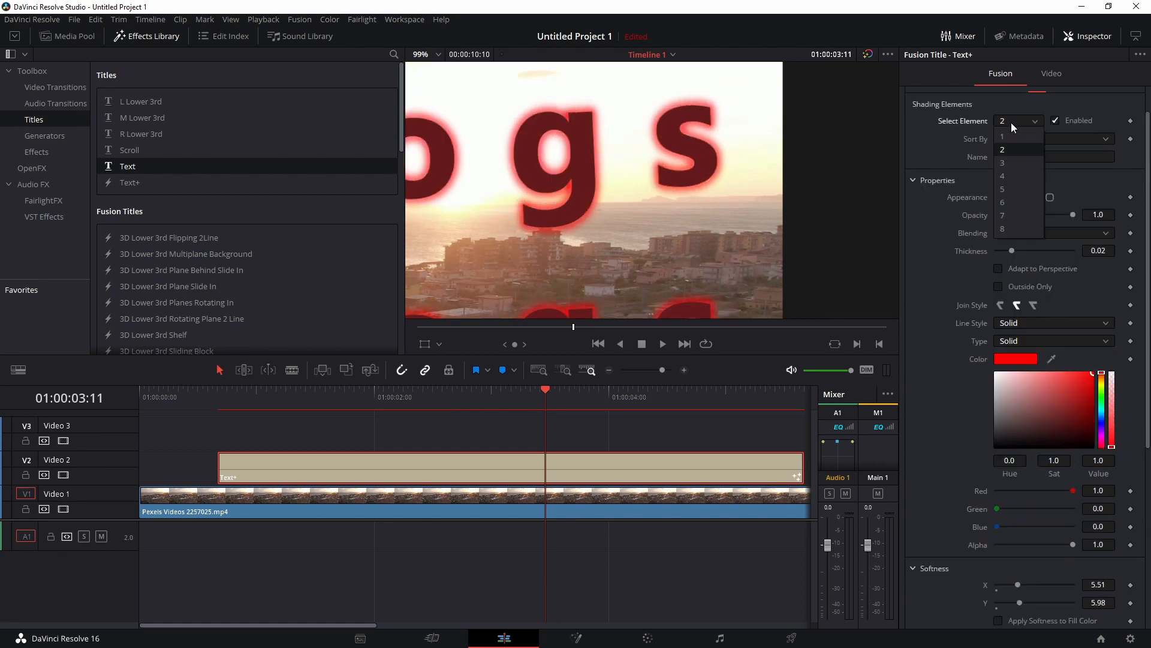
left_click(1010, 163)
left_click(1055, 121)
Offset the black shadow farther to the right on X and farther down on Y
scroll(991, 466, "down", 5)
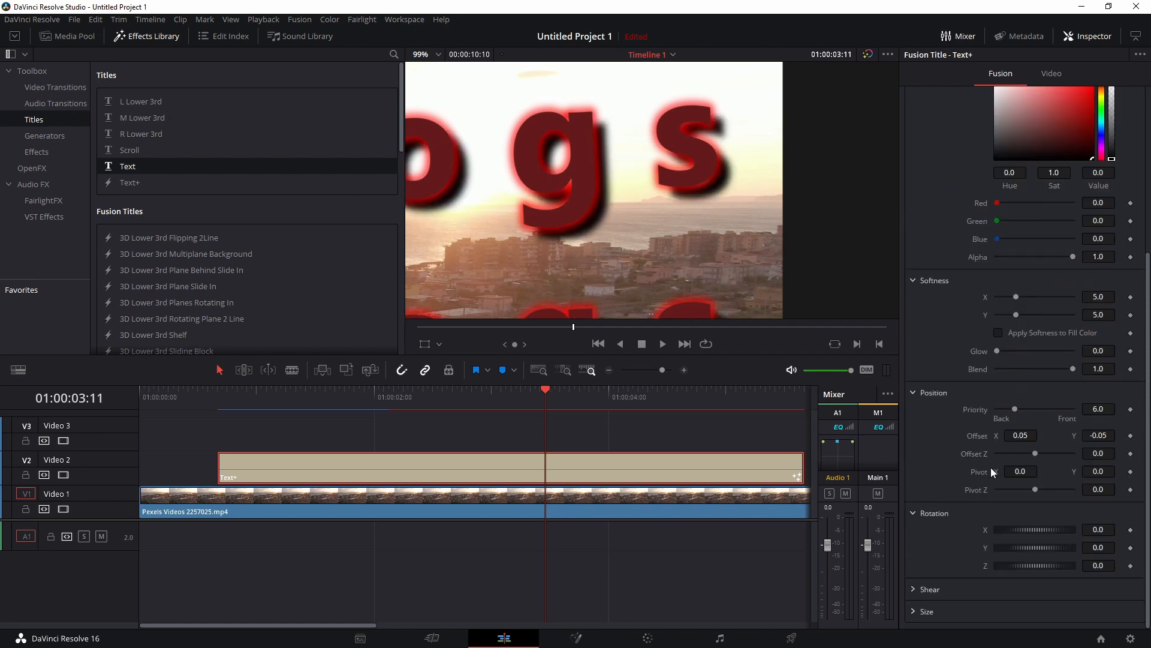
left_click_drag(1021, 436, 1125, 435)
left_click_drag(1099, 436, 980, 437)
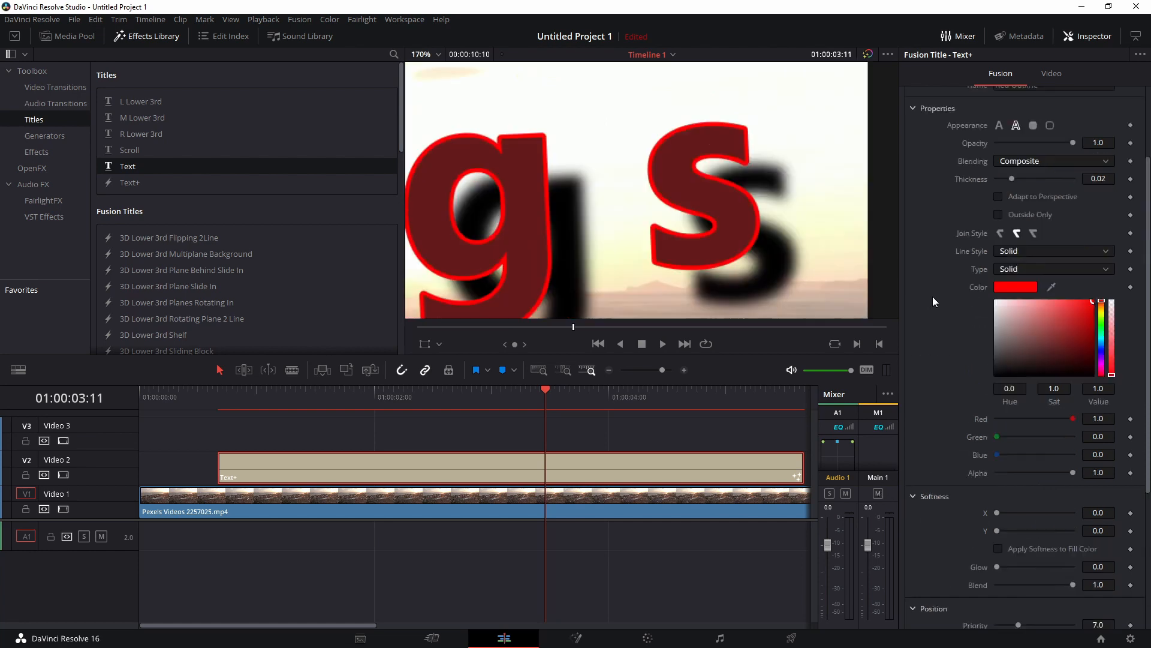
Raise the red outline's position priority toward the front
scroll(935, 296, "up", 2)
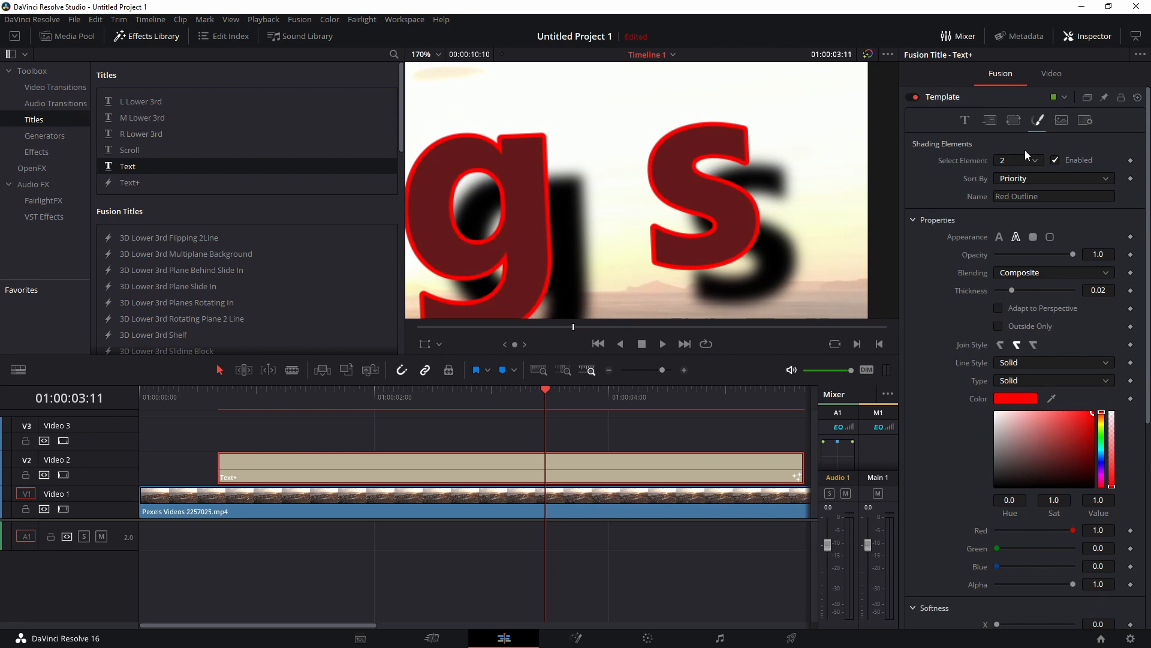
scroll(1024, 150, "down", 5)
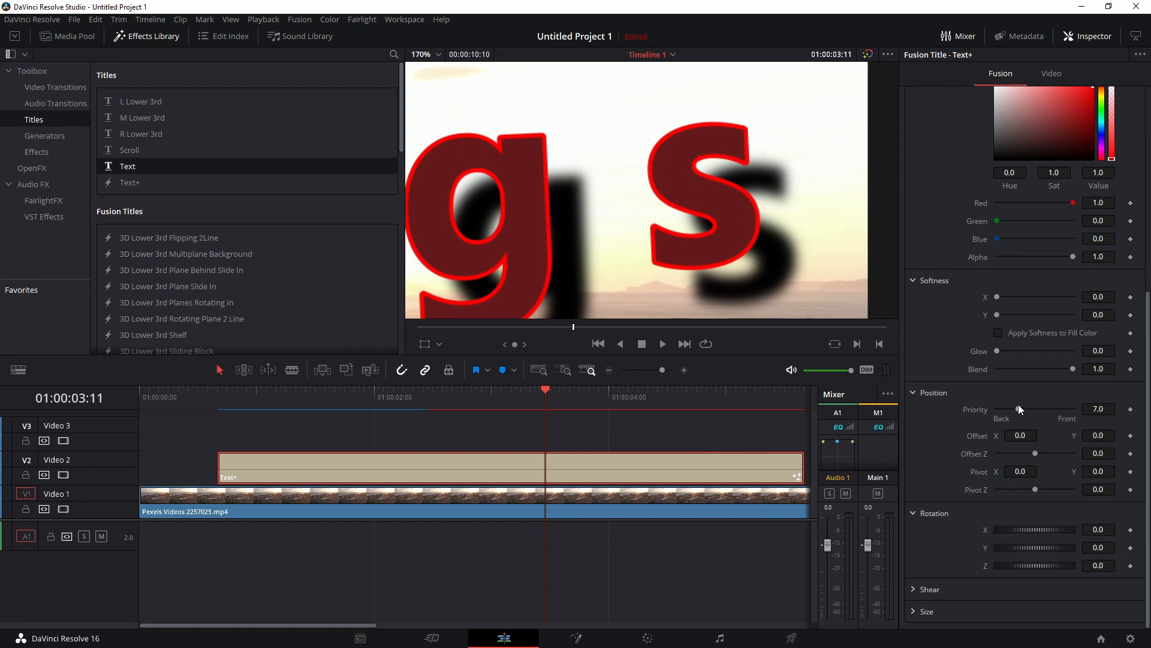
left_click_drag(1019, 408, 1032, 404)
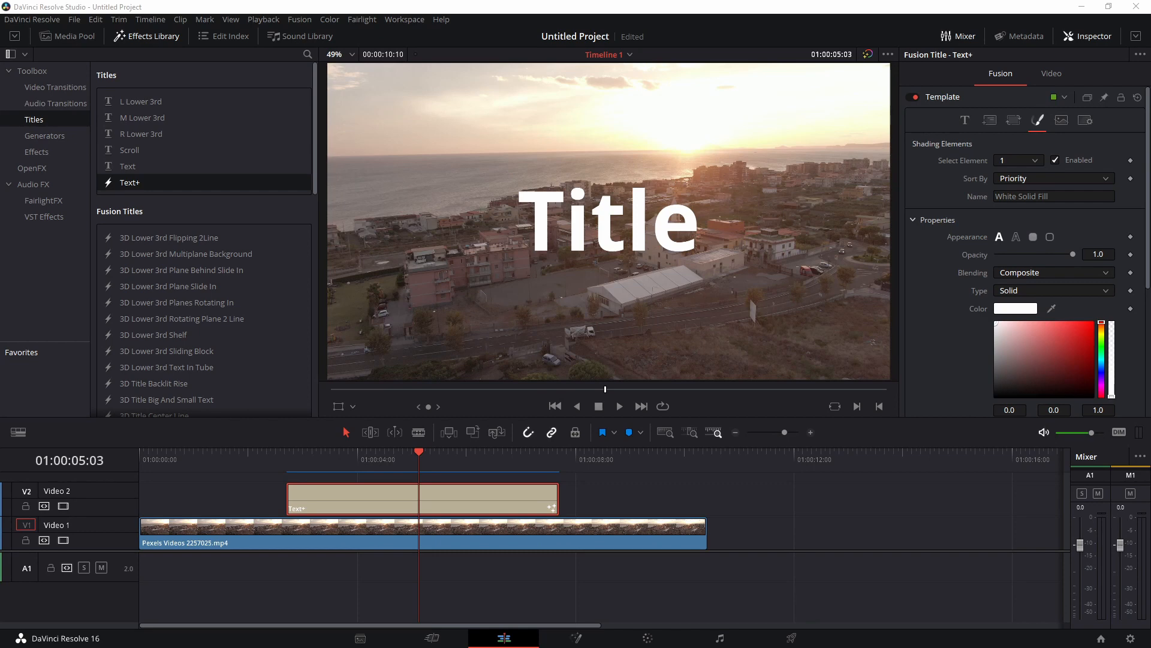
Turn on motion blur for the title
left_click(1086, 120)
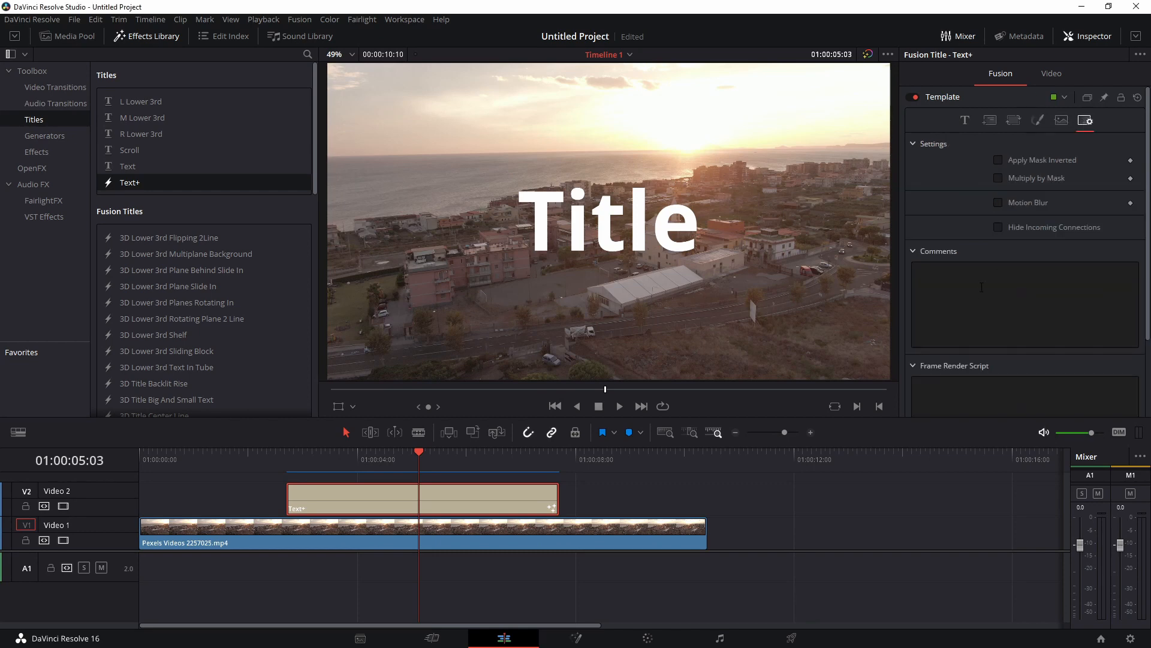
left_click(1009, 203)
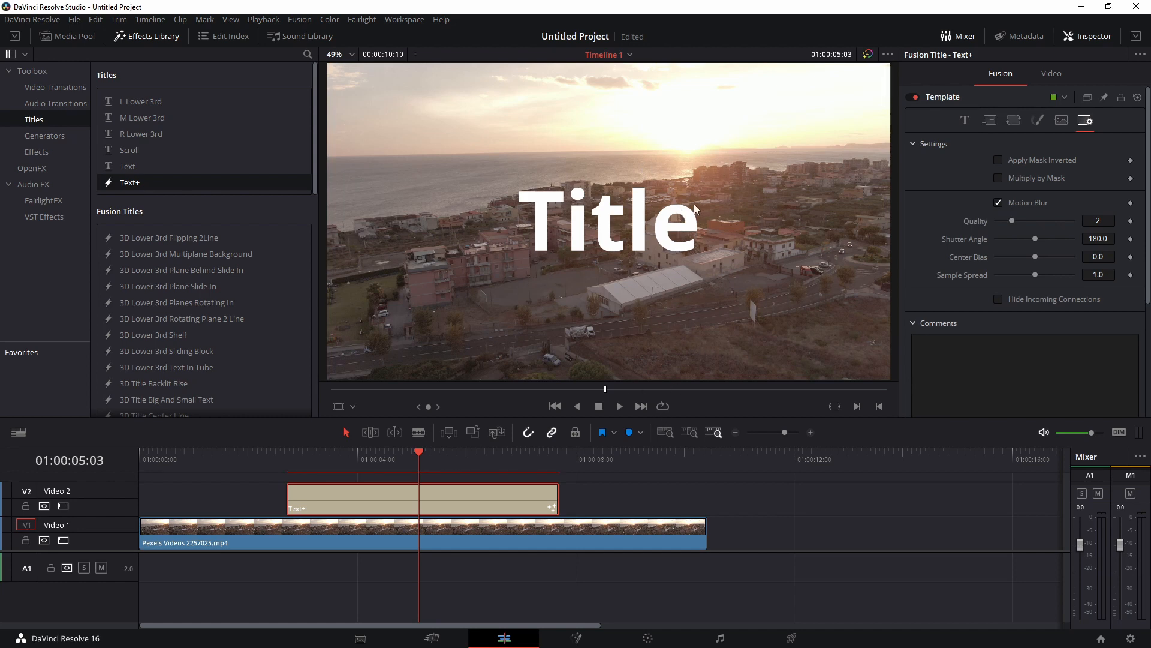
Keyframe the title's center at 01:00:05:03, set Center X to 0.839 at 01:00:06:07, and move the playhead between them to 01:00:05:15
left_click(990, 122)
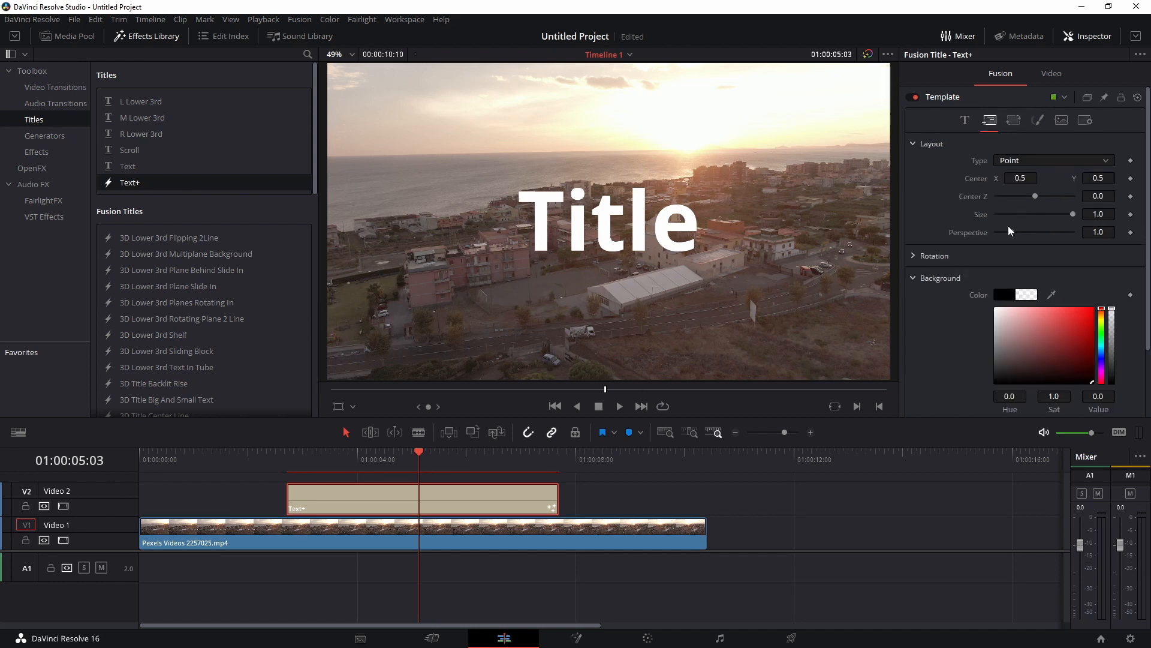
left_click(1130, 179)
left_click_drag(420, 457, 482, 455)
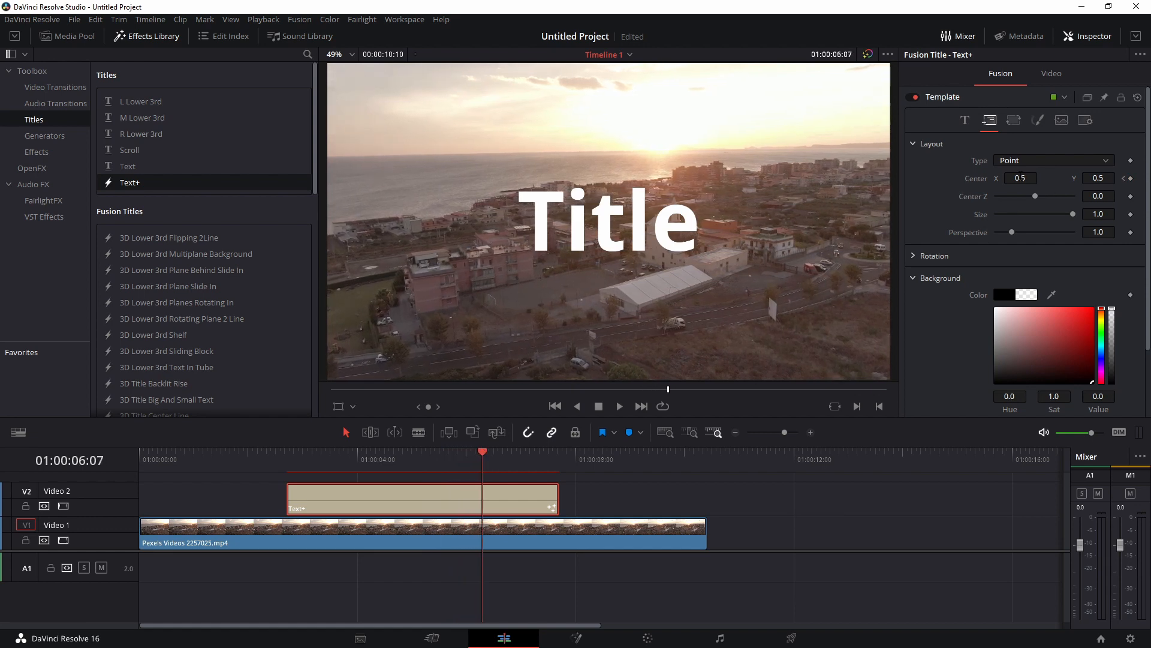
left_click_drag(1013, 178, 1116, 179)
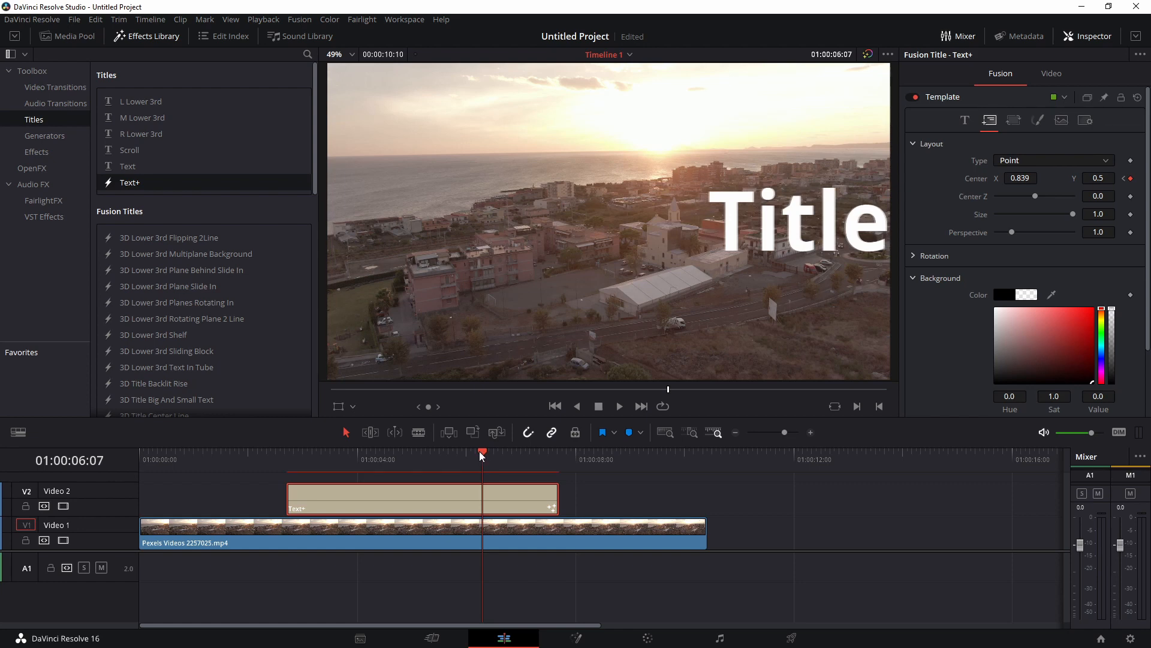
left_click_drag(482, 455, 445, 461)
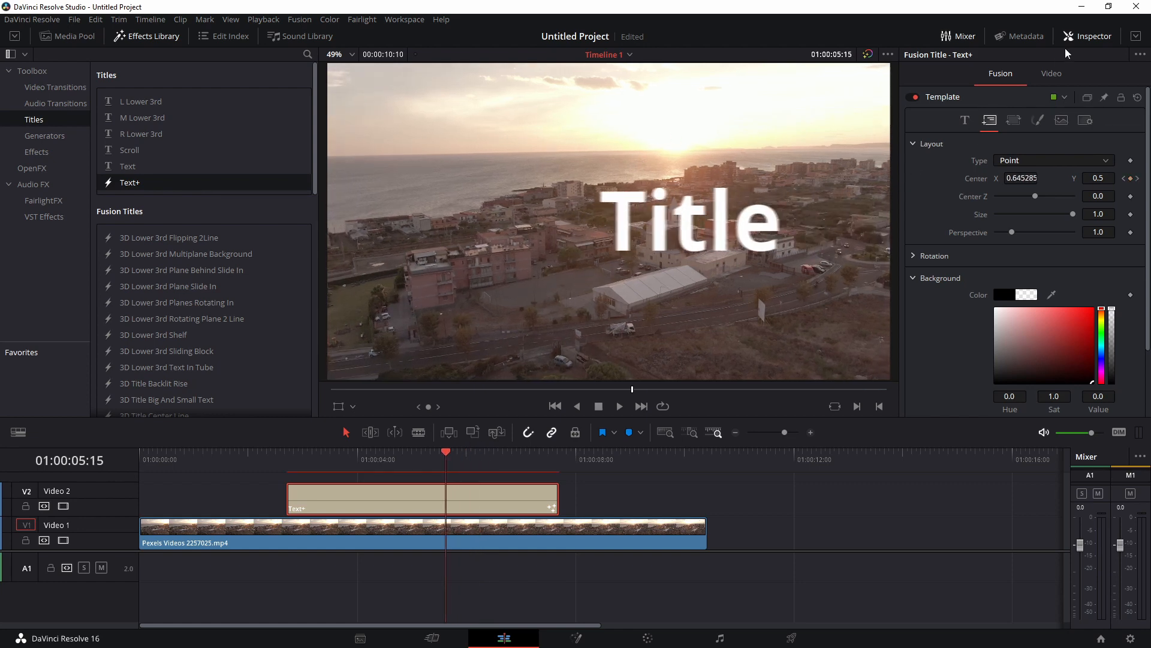
Set the title's motion blur quality to 4 and its shutter angle to 102, checking the letter edges up close
left_click(1086, 120)
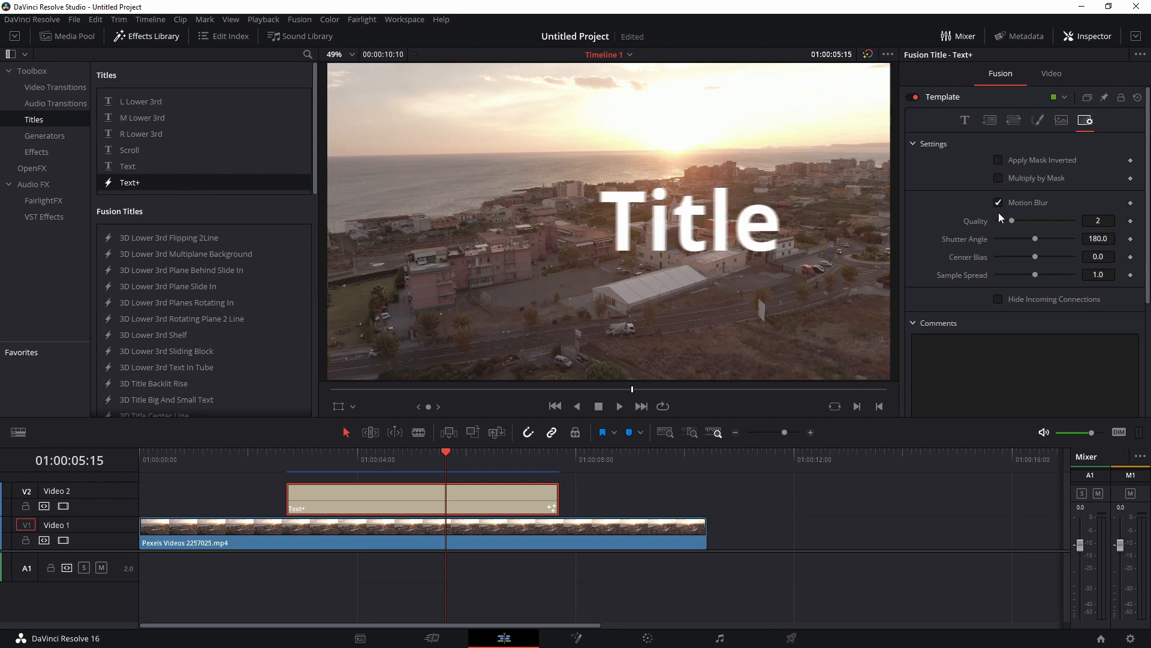
scroll(782, 215, "up", 5)
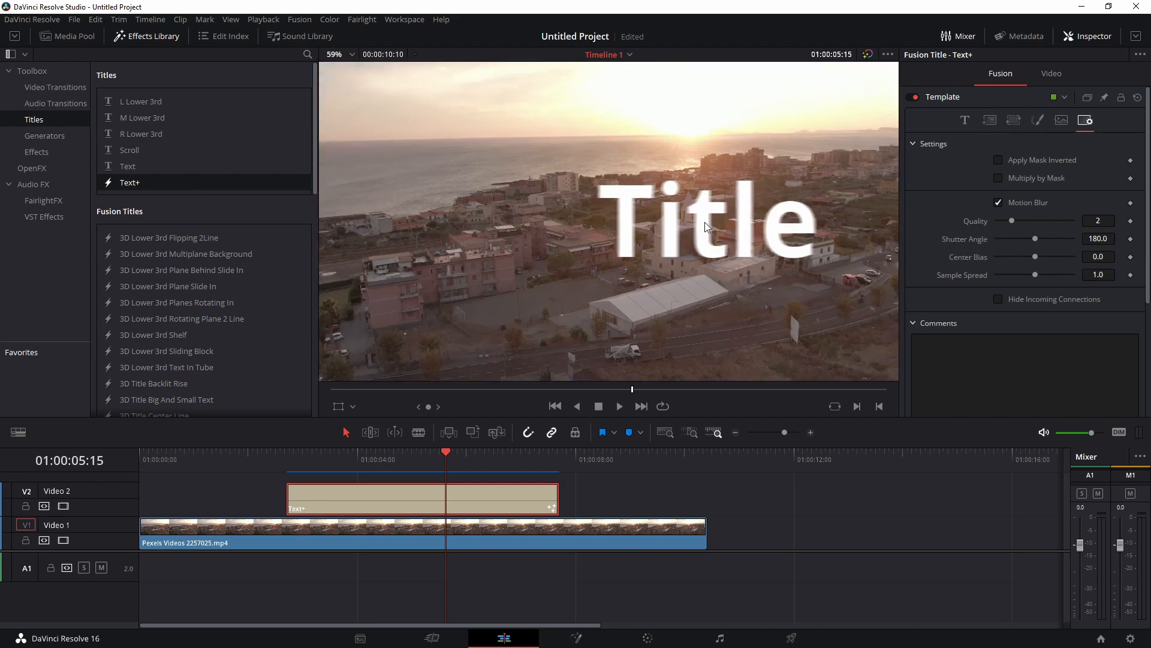
left_click_drag(783, 214, 630, 231)
scroll(631, 232, "up", 4)
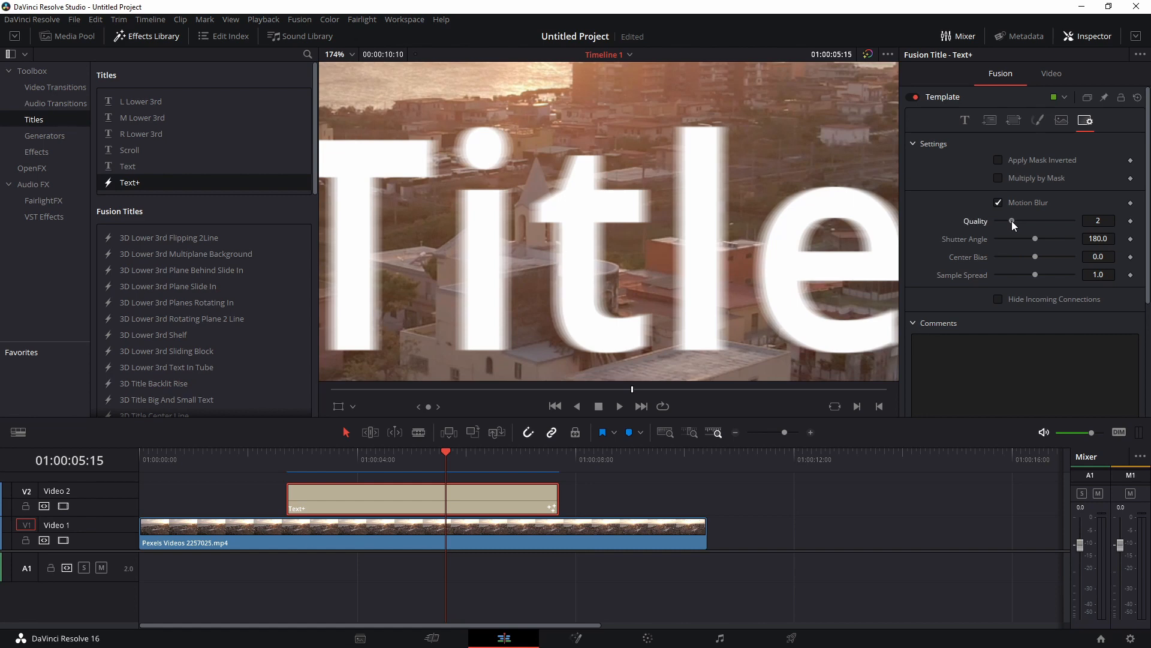
left_click_drag(1012, 220, 1027, 222)
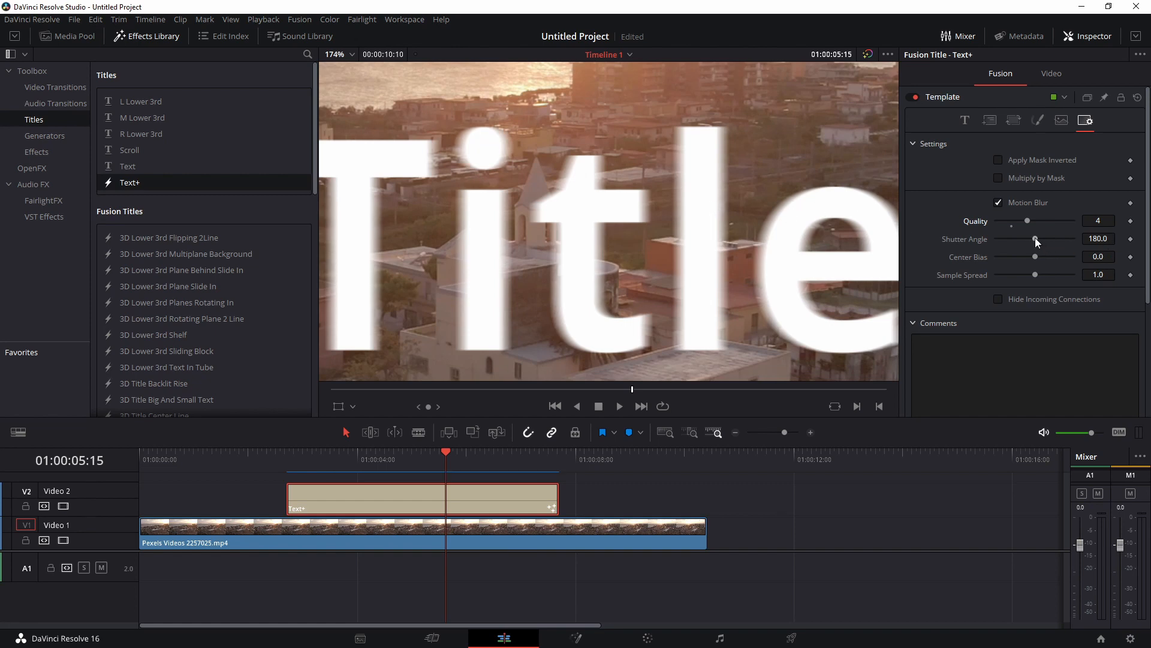
mouse_move(1037, 241)
left_mouse_down()
mouse_move(1050, 241)
mouse_move(1019, 242)
left_mouse_up()
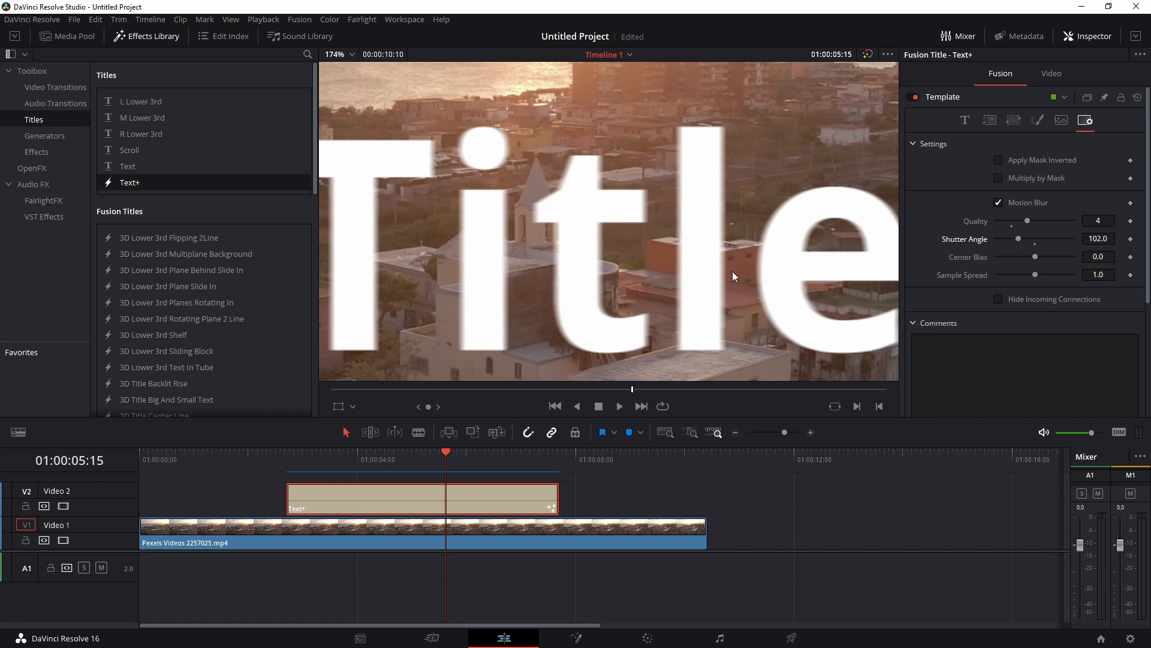